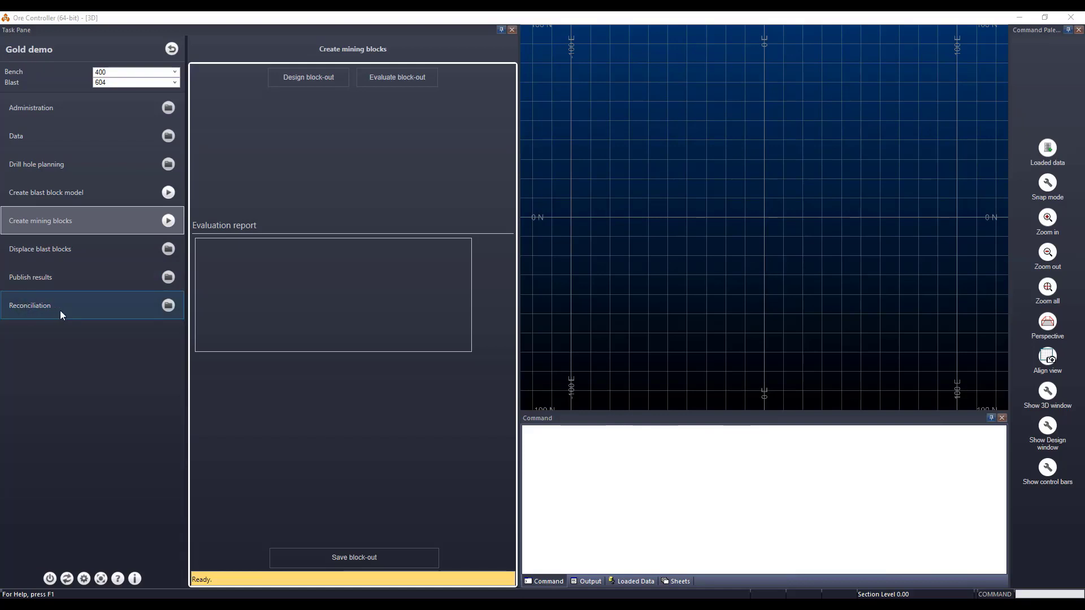
Step: Start creating mining blocks for bench 400, blast 604, and acknowledge the upper depletion surface warning
left_click(168, 222)
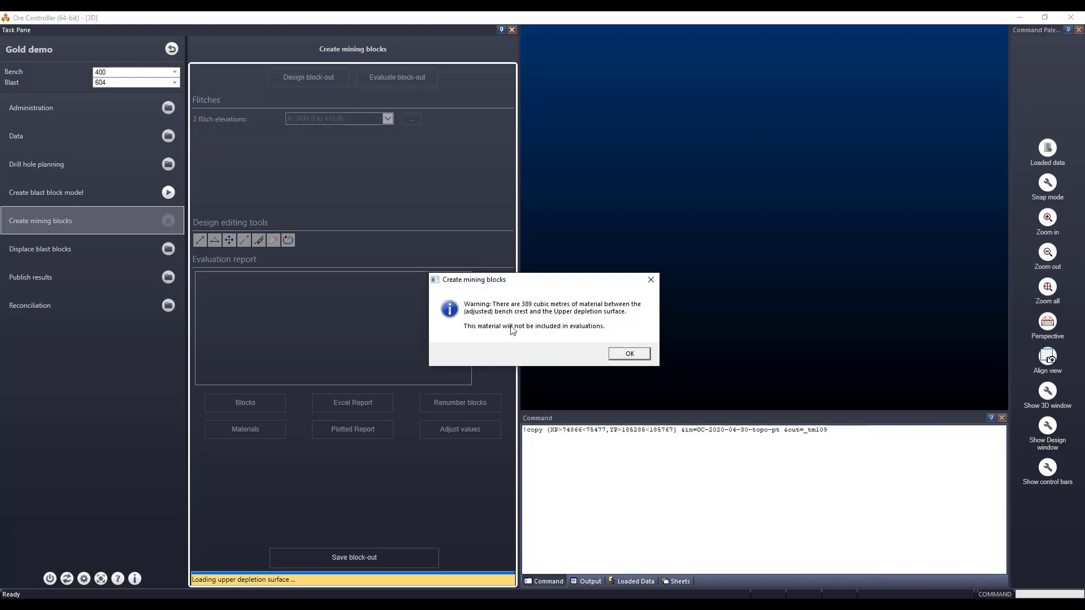
left_click(630, 354)
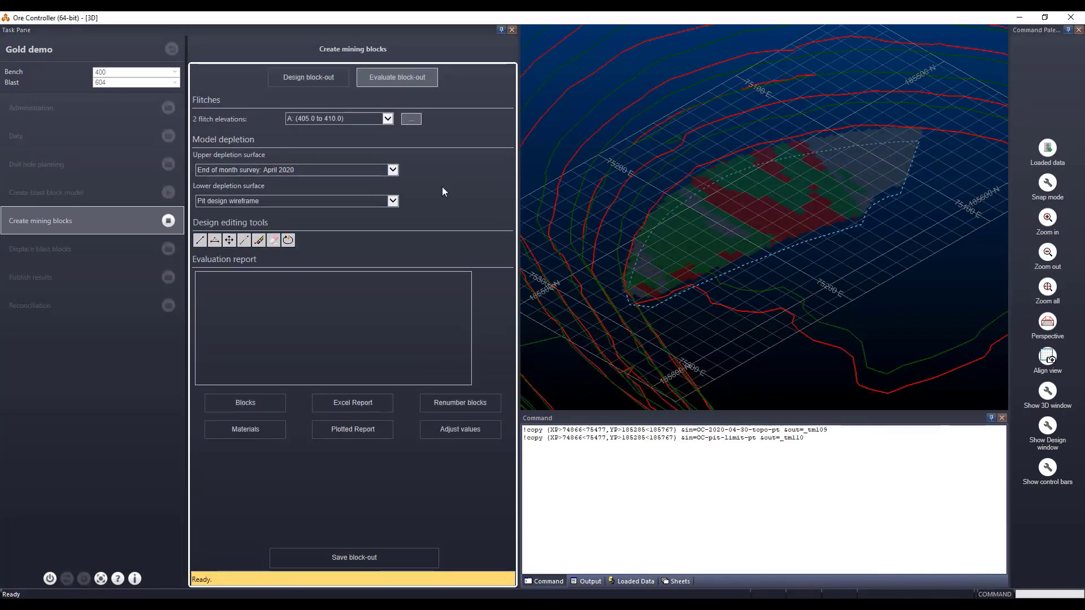
Step: Define two flitch heights of 5 and 5, from top to bottom, for blast 400-604
left_click(411, 118)
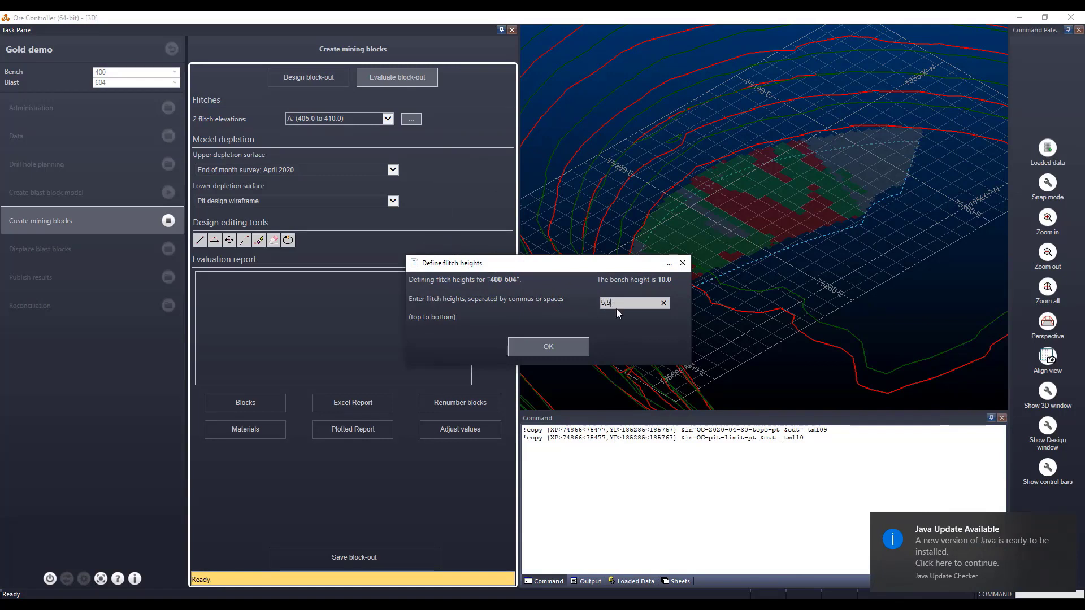
left_click_drag(614, 305, 544, 306)
key("BackSpace")
left_click_drag(621, 308, 568, 304)
type("5")
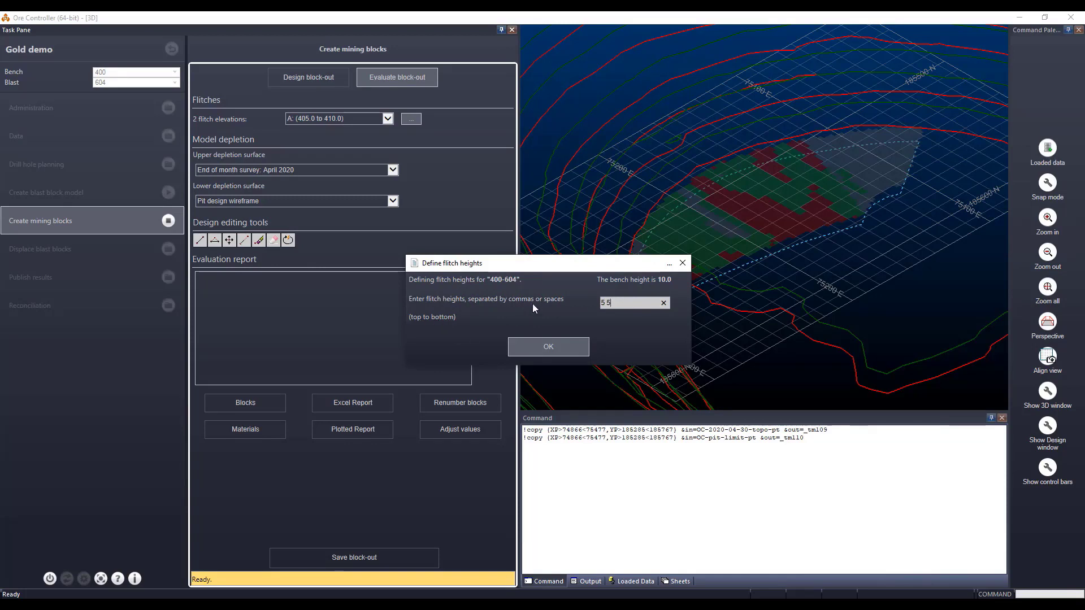
left_click_drag(622, 298, 566, 305)
type("6,4")
key("BackSpace")
key("BackSpace")
key("BackSpace")
left_click(567, 351)
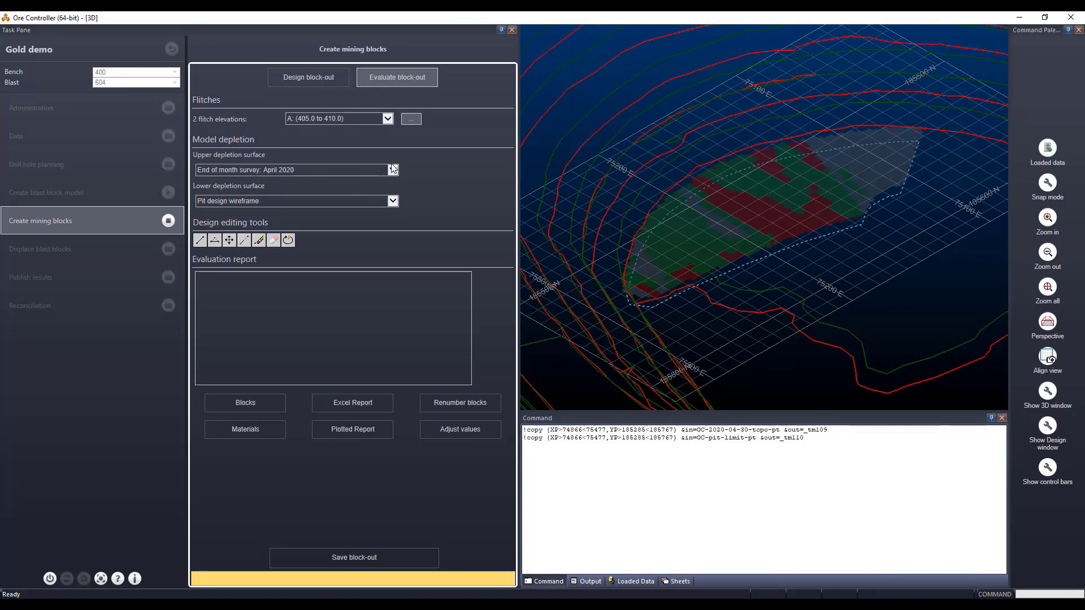
Step: Review the options offered for the upper depletion surface, the lower depletion surface and the flitch elevations
left_click(314, 170)
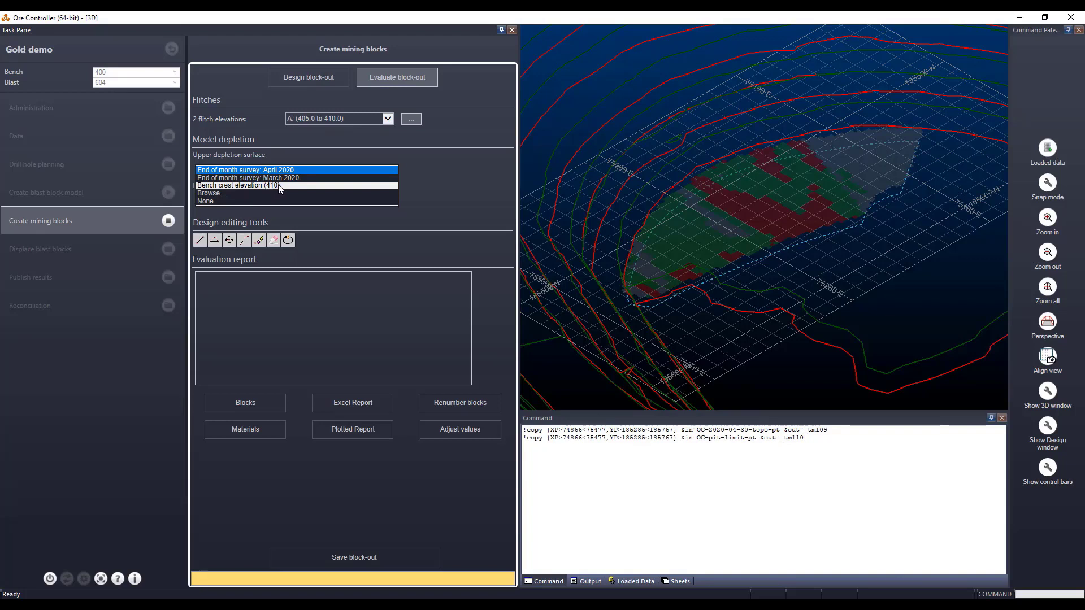
left_click(417, 196)
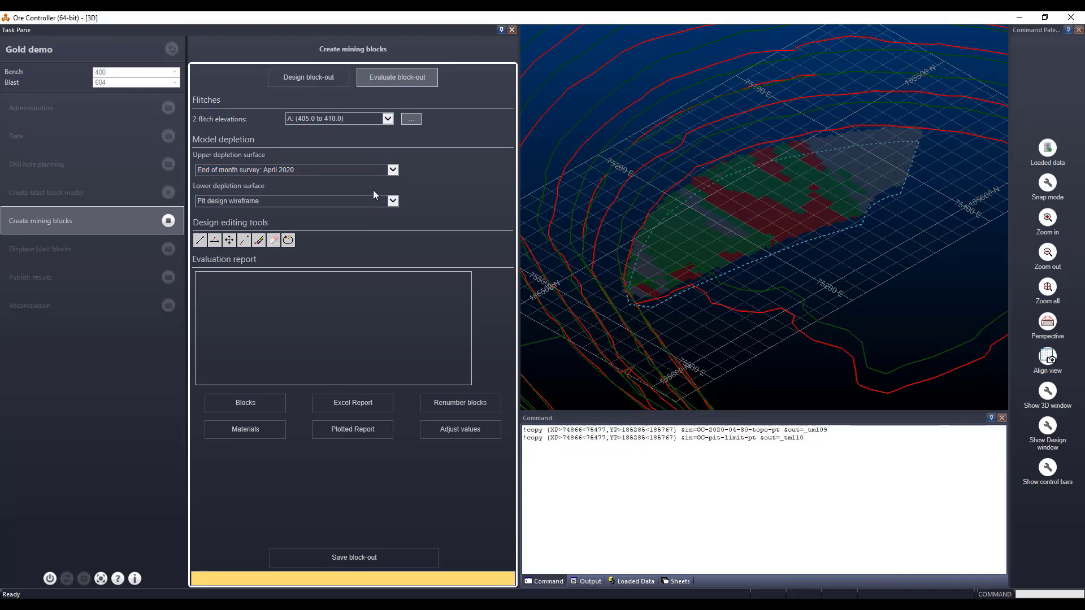
left_click(249, 202)
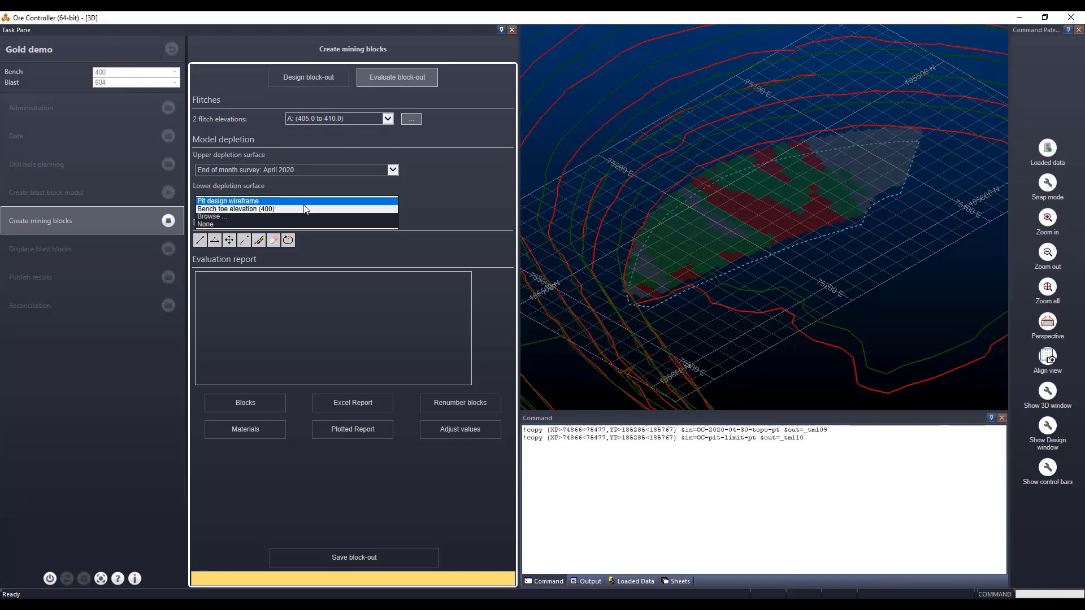
left_click(242, 202)
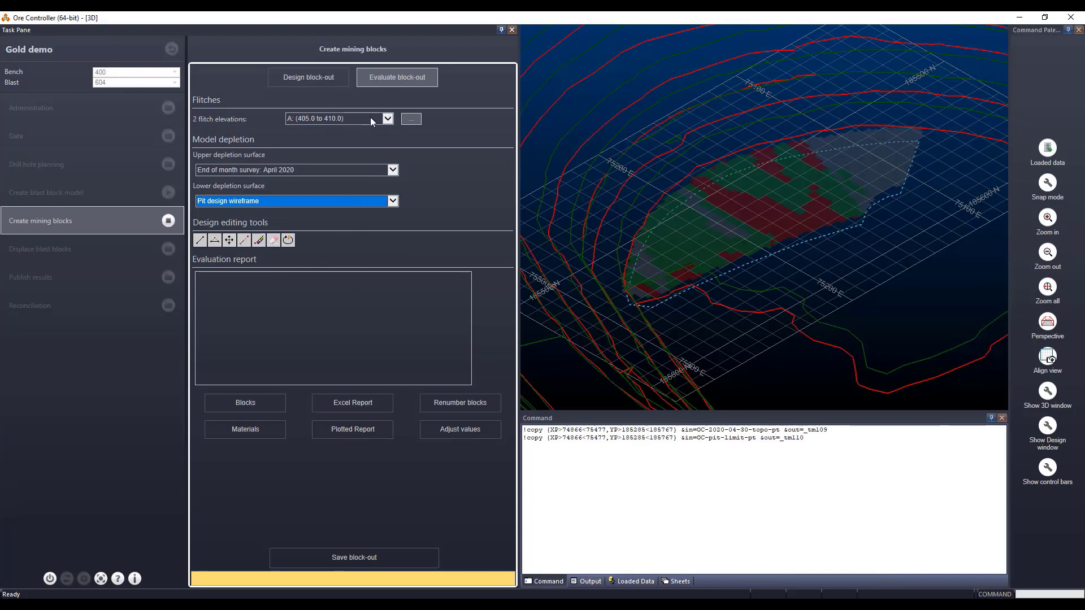
left_click(333, 119)
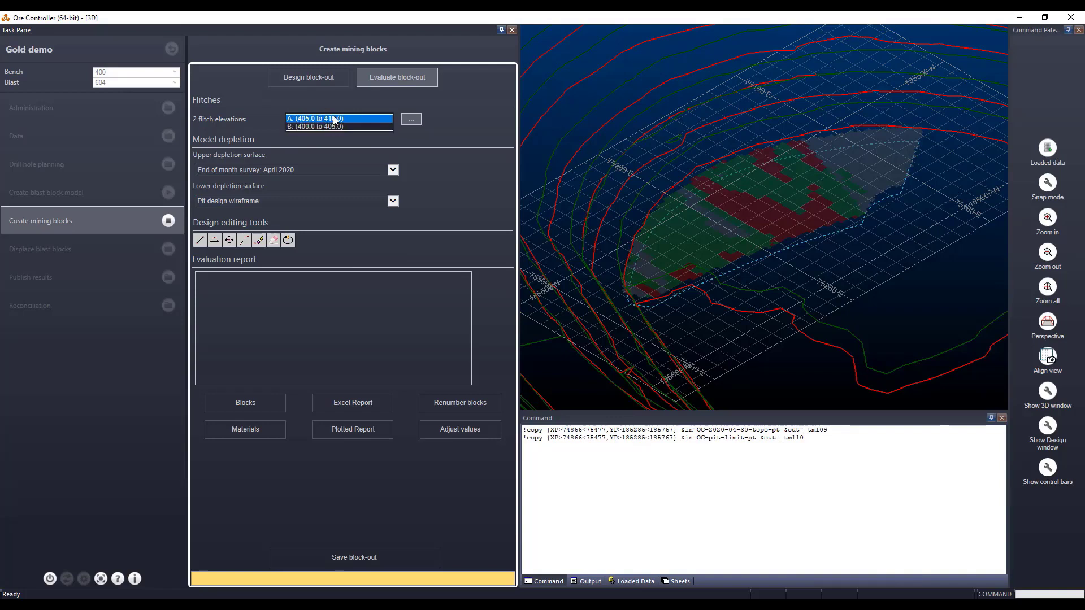
left_click(331, 147)
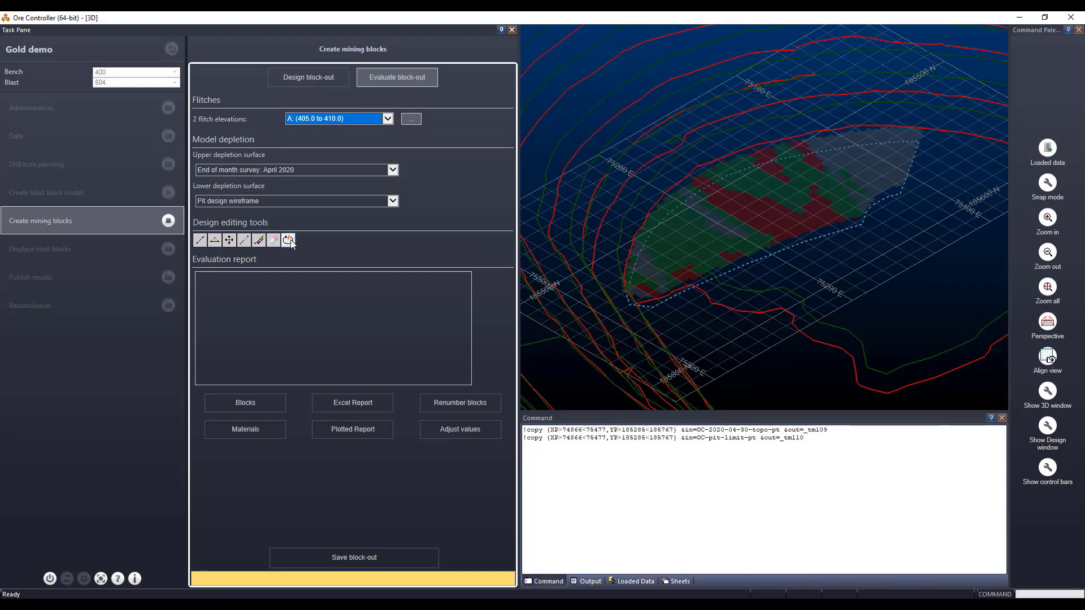
Step: Display the blast area grade model as Blocks with the Material legend shown, and place the legend beside the model
double_click(759, 219)
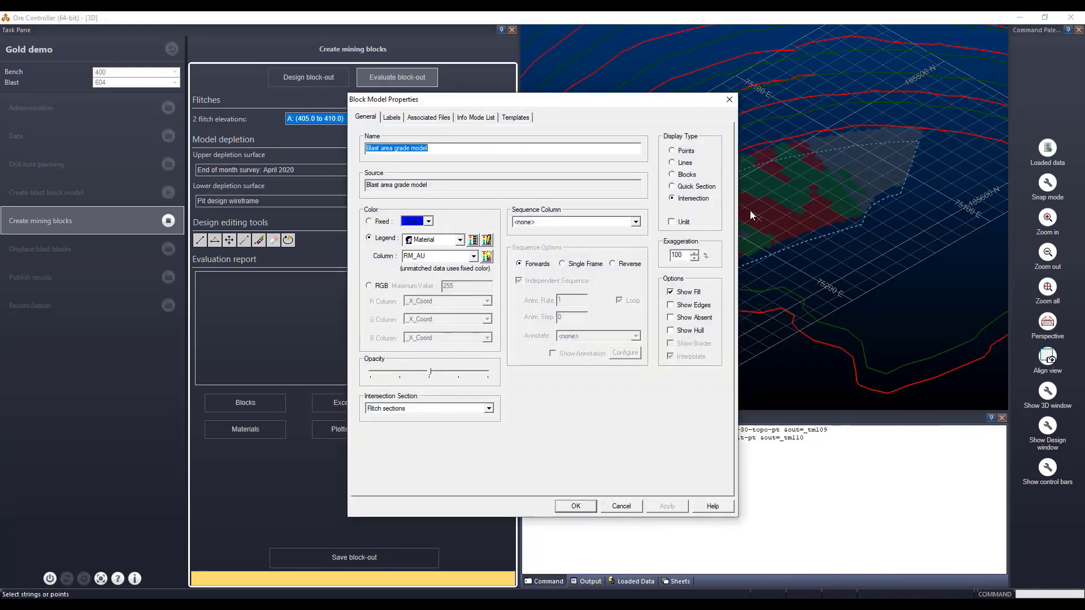
left_click(672, 174)
left_click(464, 241)
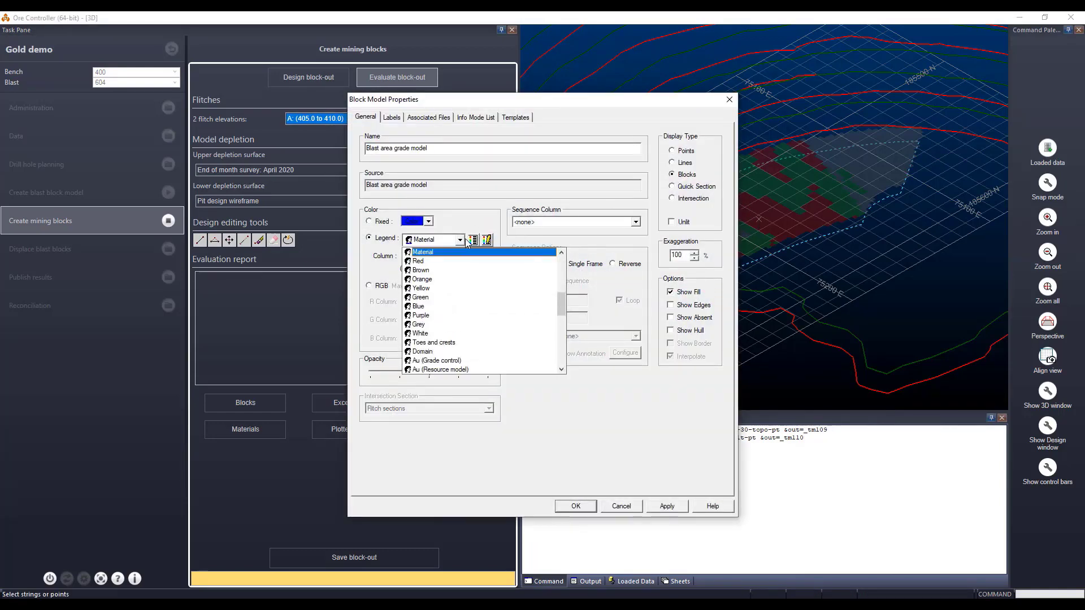
left_click(472, 241)
left_click(473, 241)
left_click(587, 508)
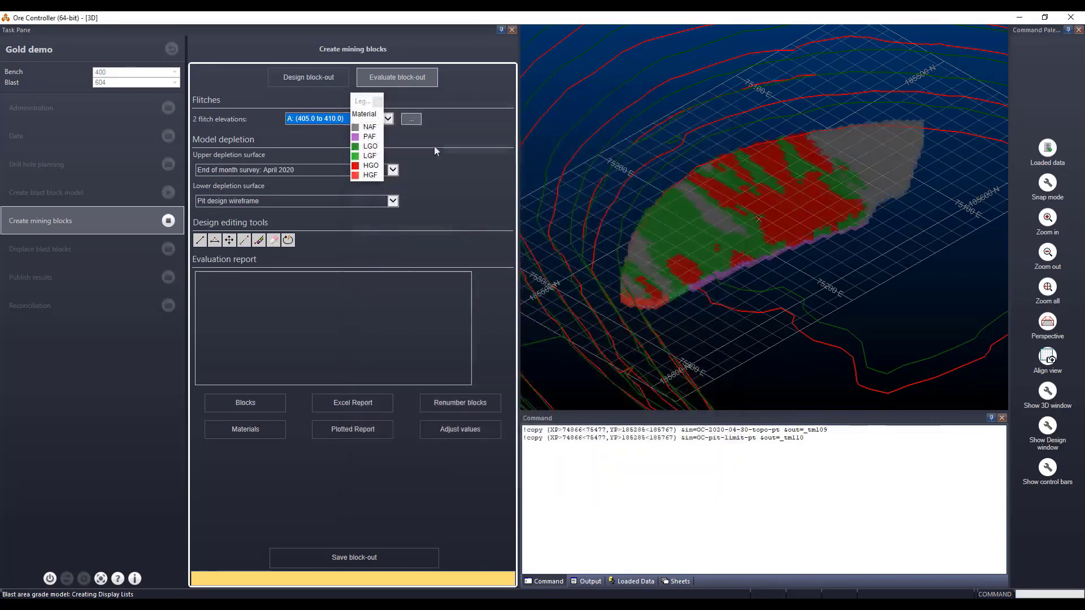
left_click_drag(362, 102, 899, 227)
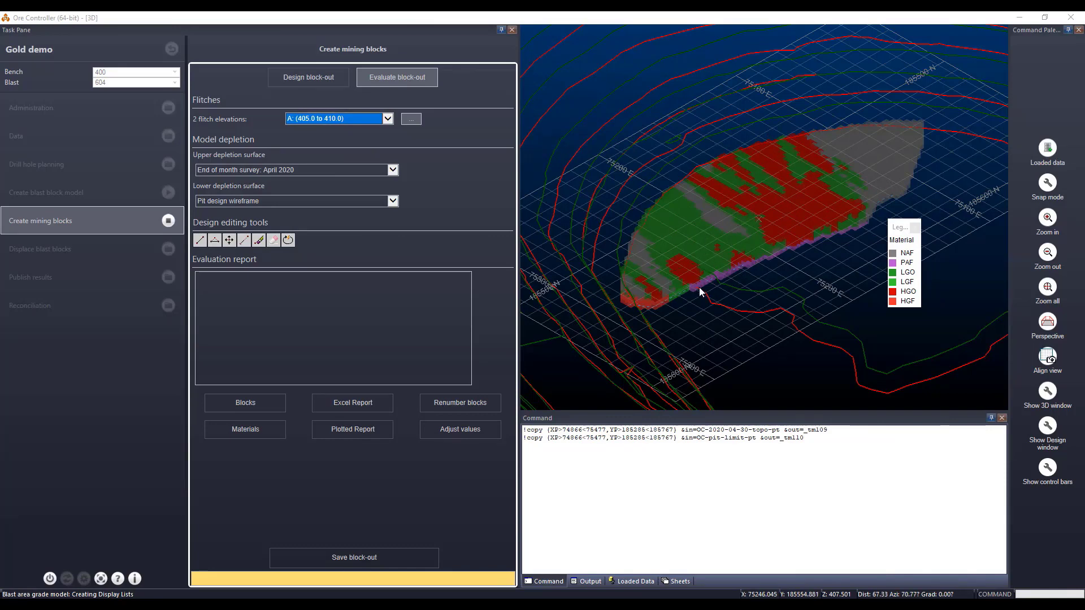
Step: Set the blast area grade model's display type back to Intersection on the flitch sections
left_click_drag(775, 269, 771, 204)
scroll(658, 165, "up", 6)
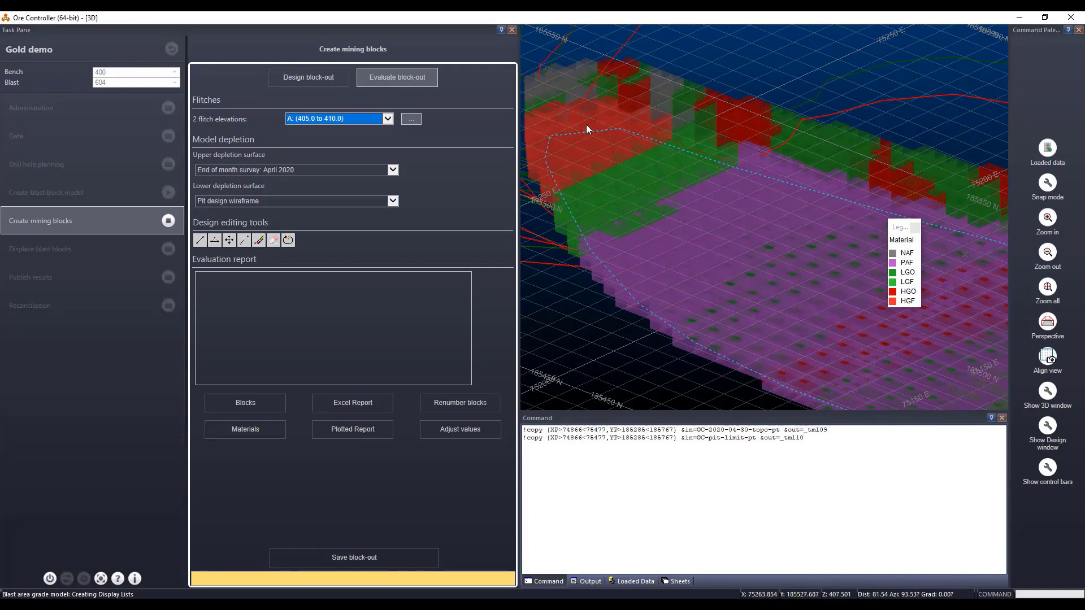
scroll(662, 162, "down", 3)
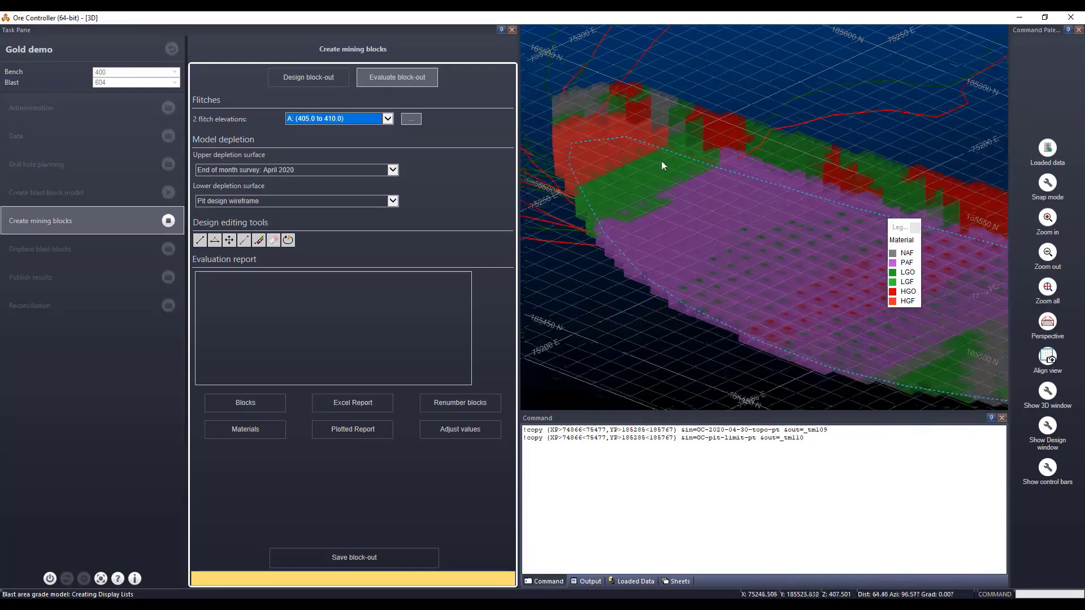
left_click_drag(806, 192, 690, 243)
scroll(715, 265, "down", 5)
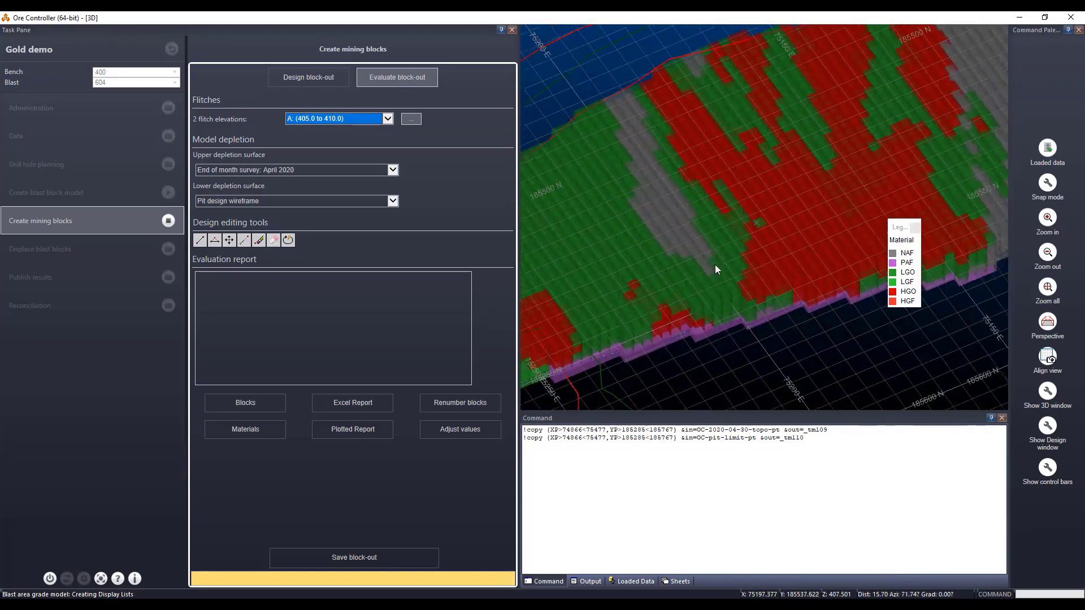
double_click(794, 227)
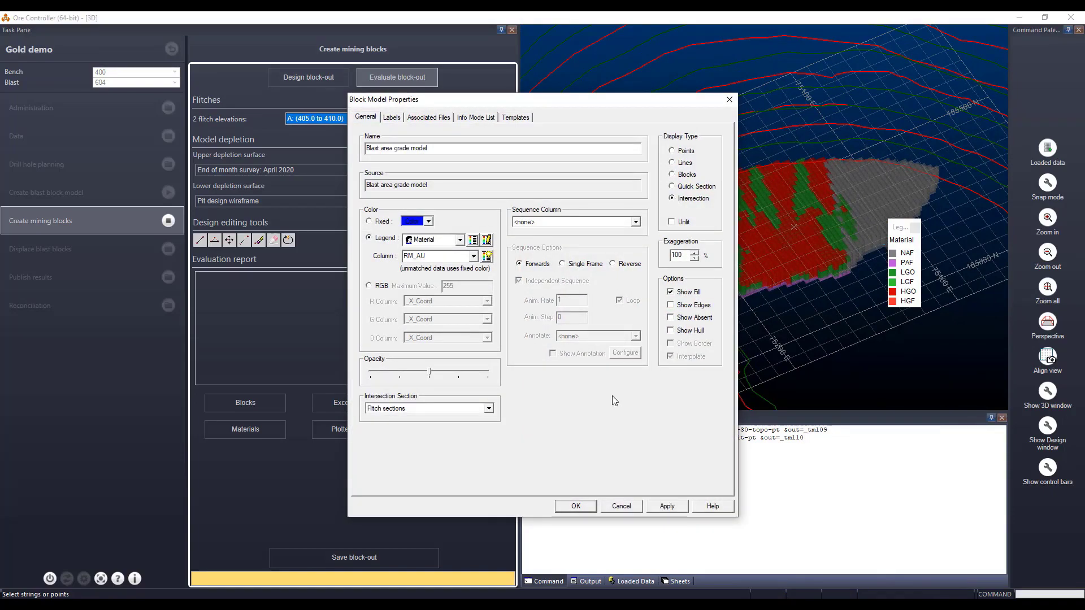
left_click(575, 505)
left_click_drag(805, 224, 761, 258)
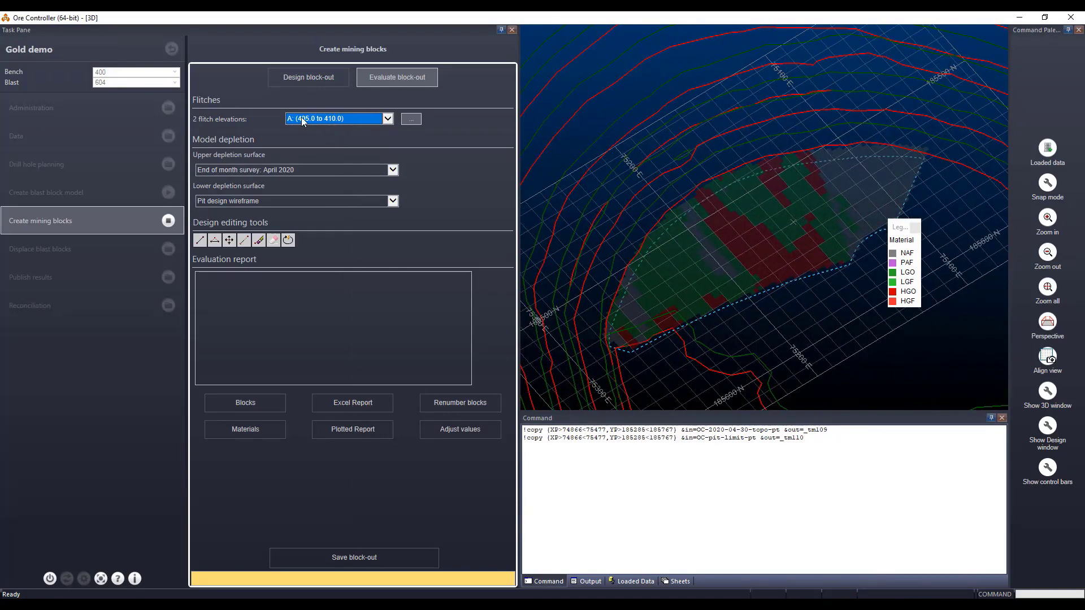
Step: Digitize two block-out strings across flitch A: one along the wide grey NAF area's edge, one stepped between the red HGO and green LGO zones
left_click(200, 241)
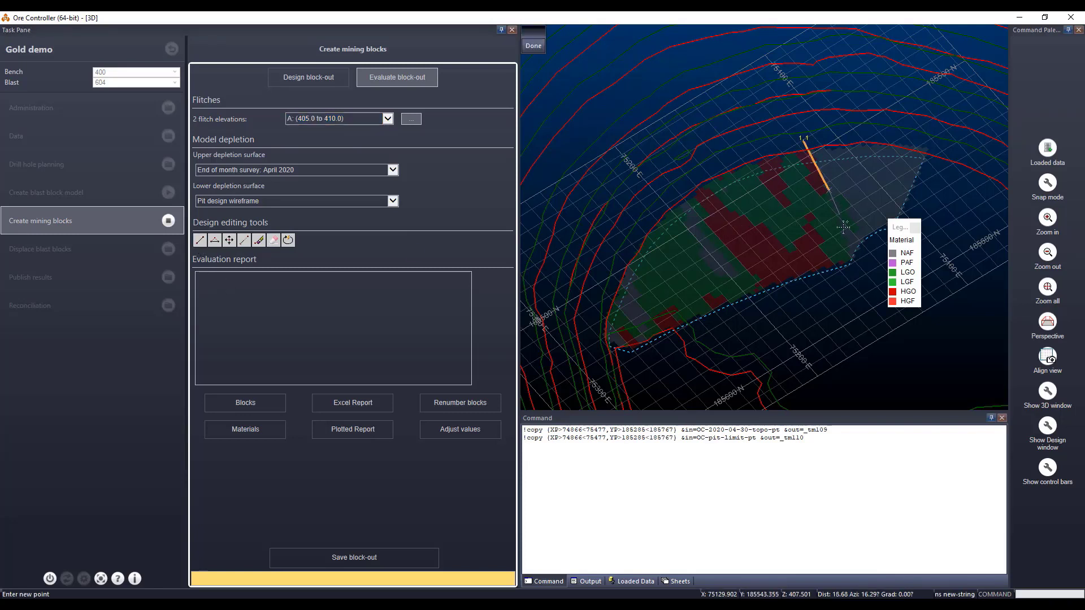
left_click(853, 272)
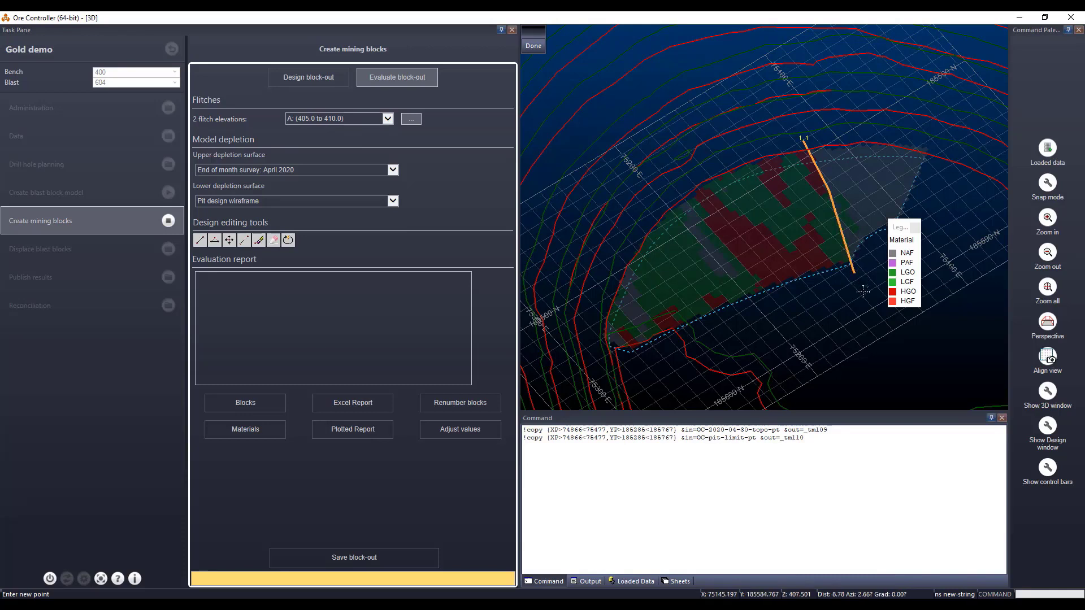
left_click(697, 170)
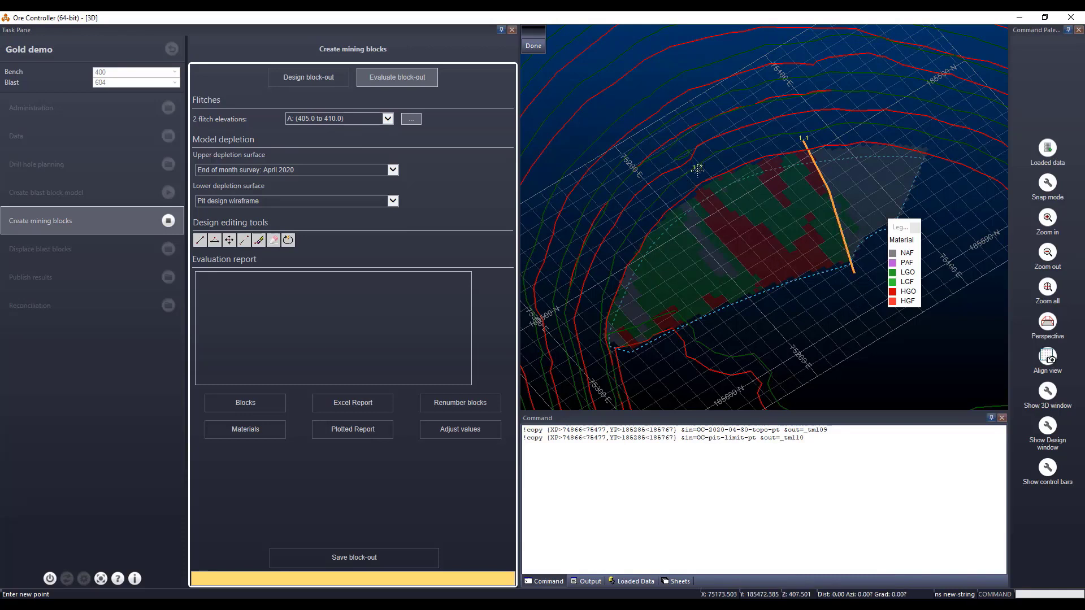
left_click(730, 213)
left_click(745, 215)
left_click(765, 222)
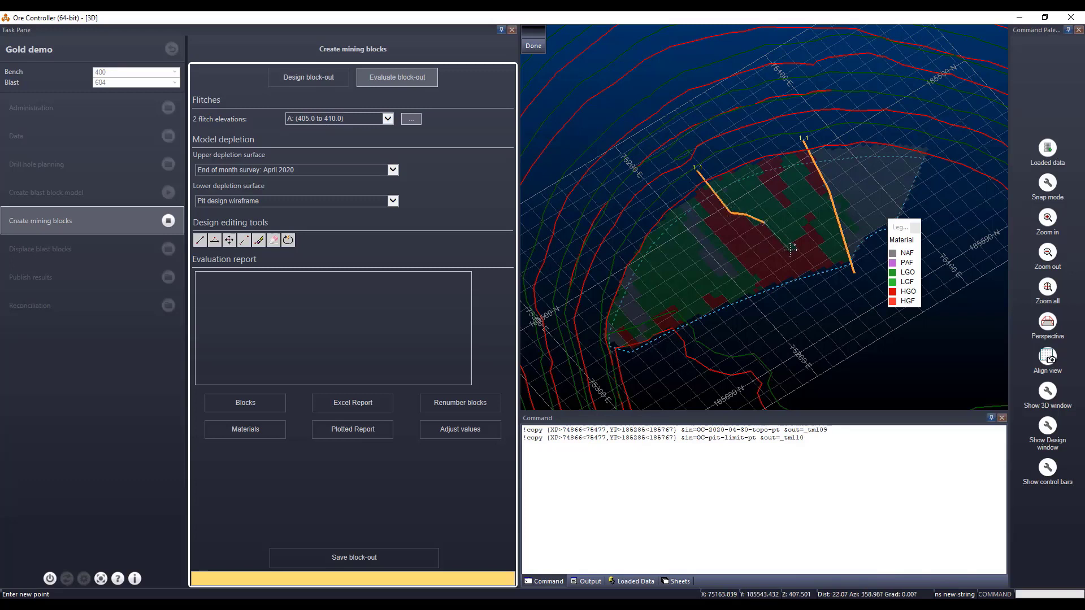
left_click(786, 247)
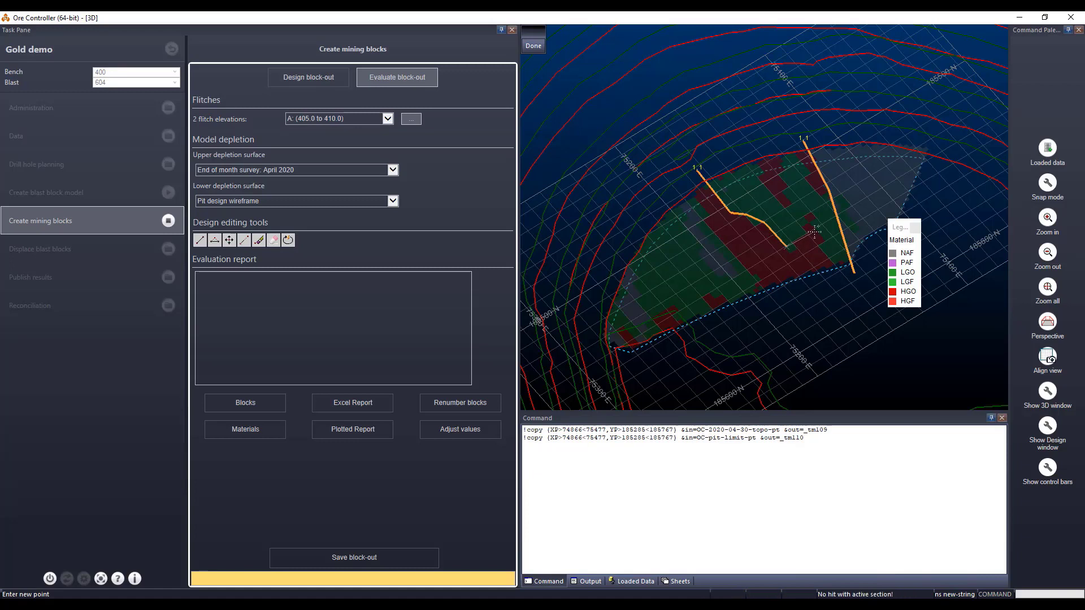
left_click(814, 231)
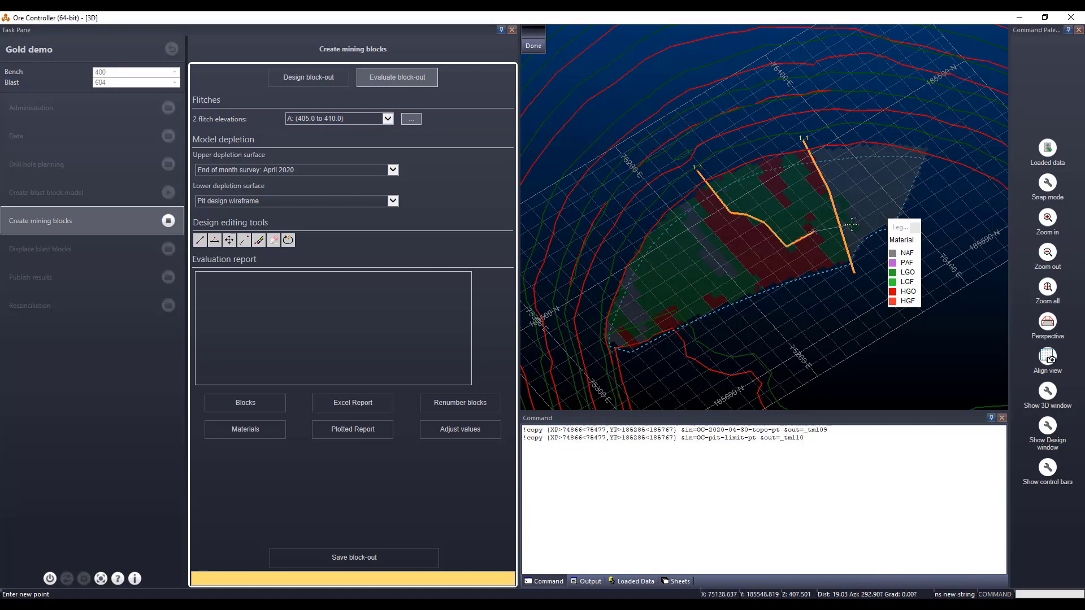
left_click(835, 276)
Step: Digitize a string along the opposite edge of the central red HGO zone and a straight string across the blast's narrow end
left_click(699, 210)
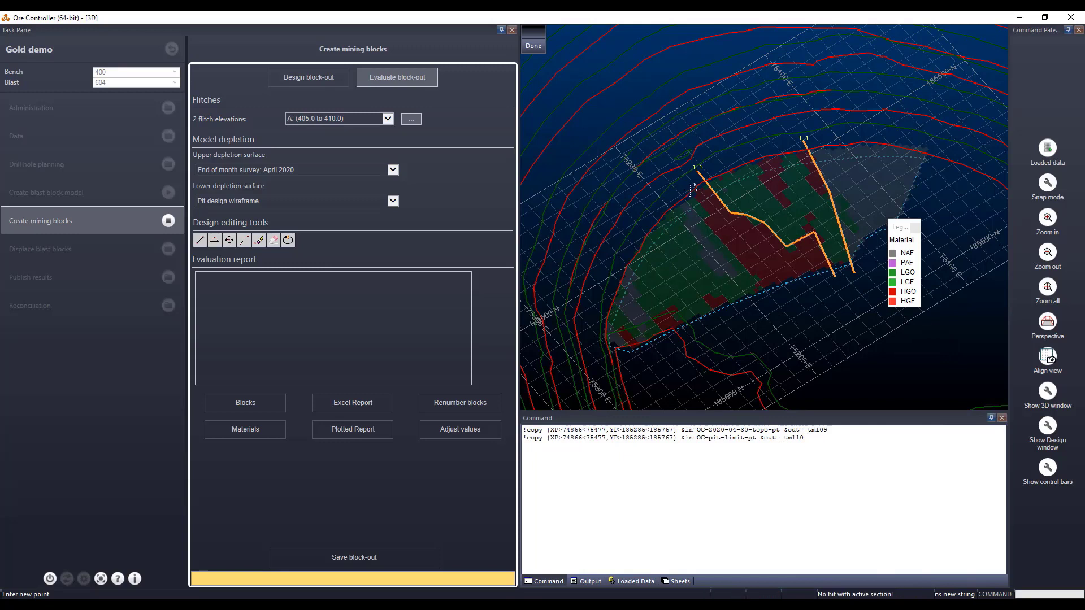
left_click(710, 226)
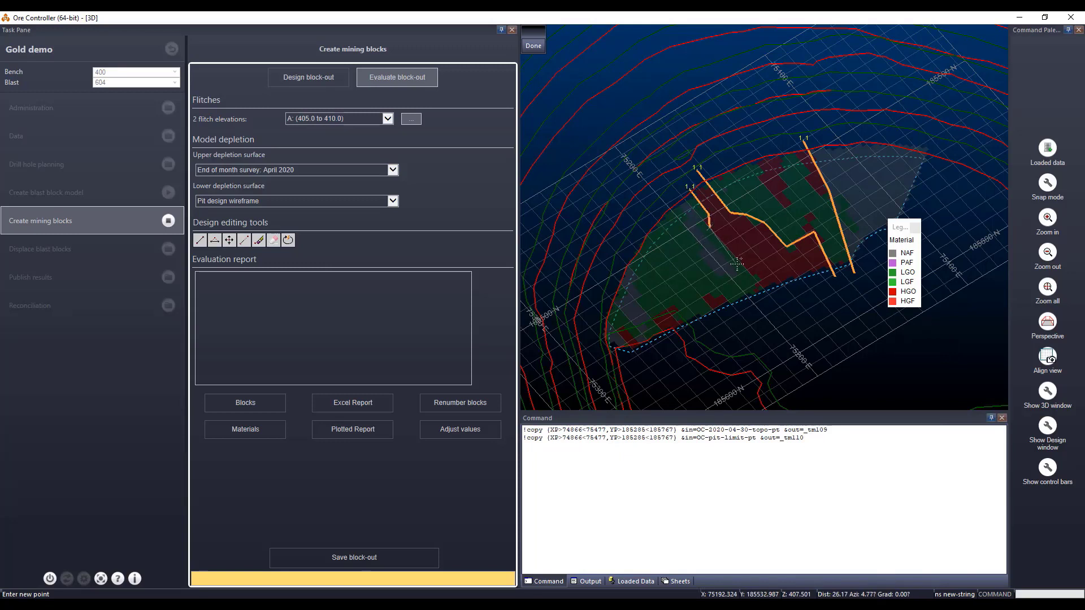
left_click(750, 276)
left_click(770, 298)
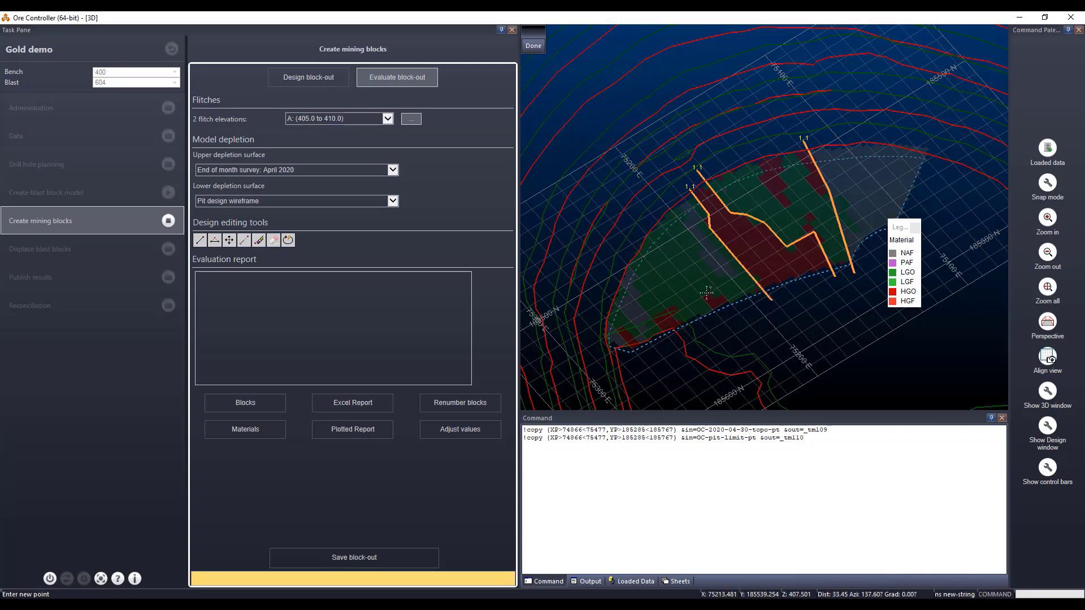
left_click(629, 259)
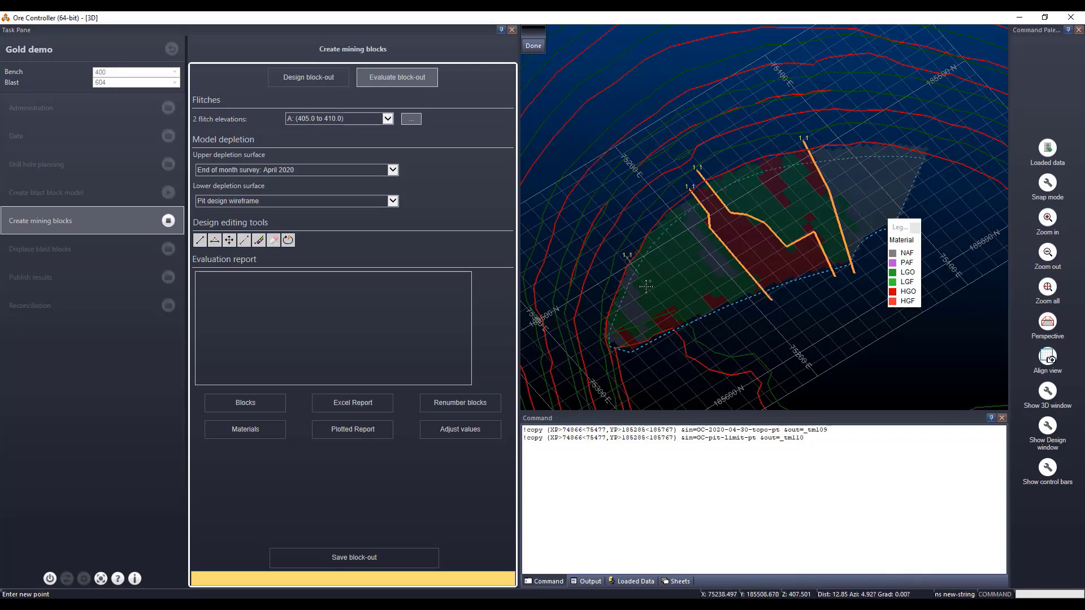
left_click(657, 347)
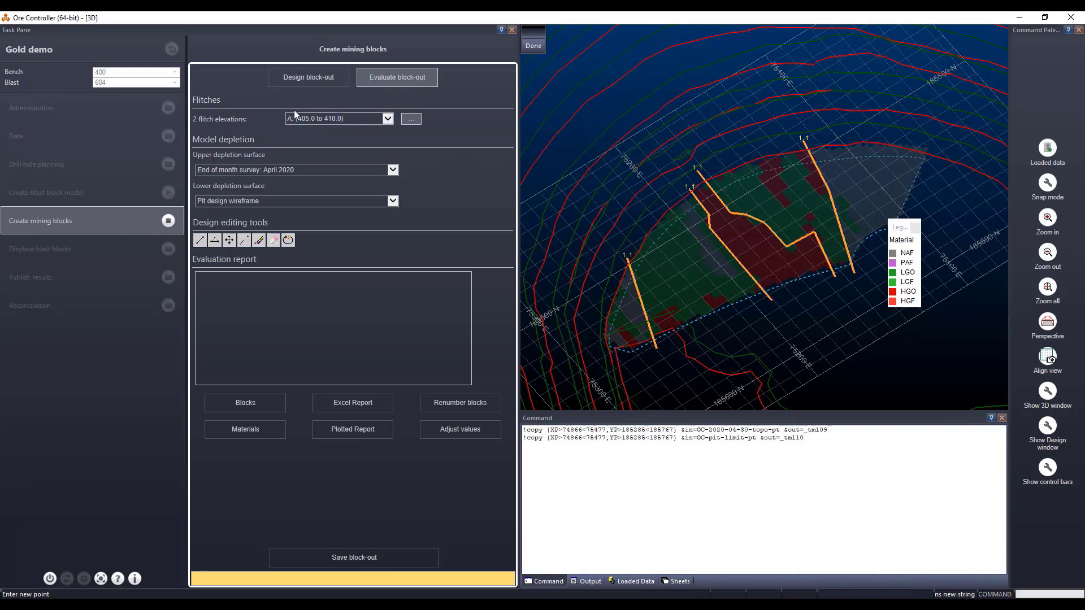
Step: Switch to flitch B (400.0 to 405.0) and digitize a bent block-out string along each side of the purple PAF zone
left_click(374, 116)
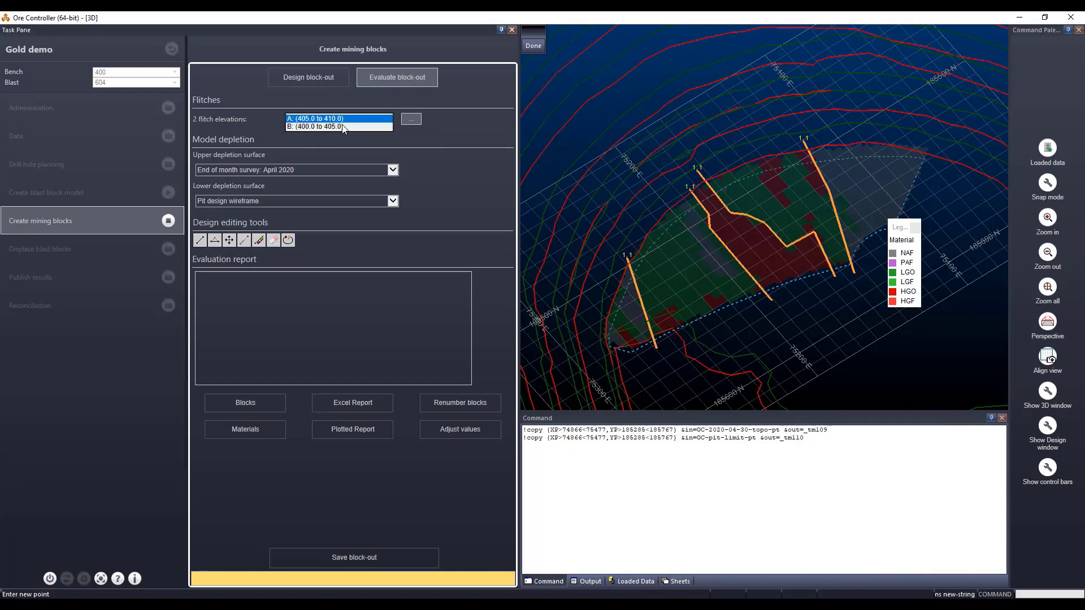
left_click(342, 126)
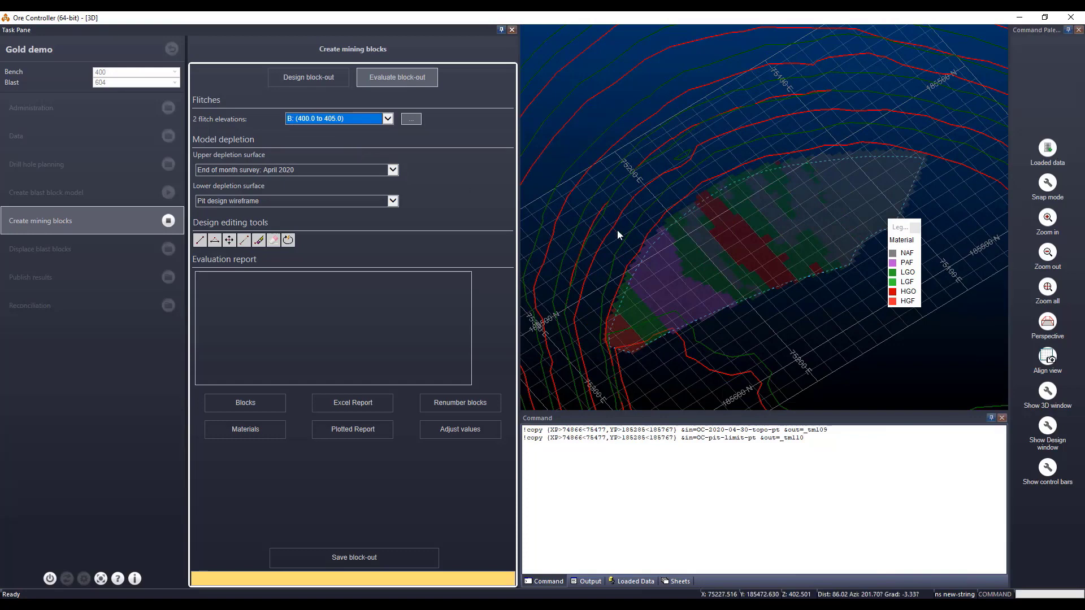
left_click(200, 242)
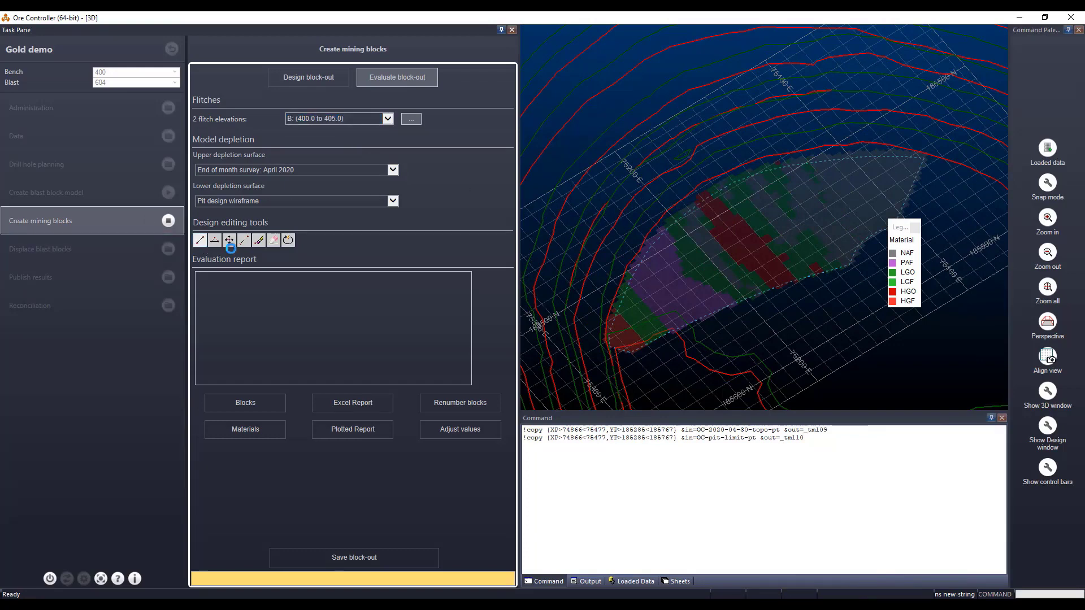
left_click(663, 218)
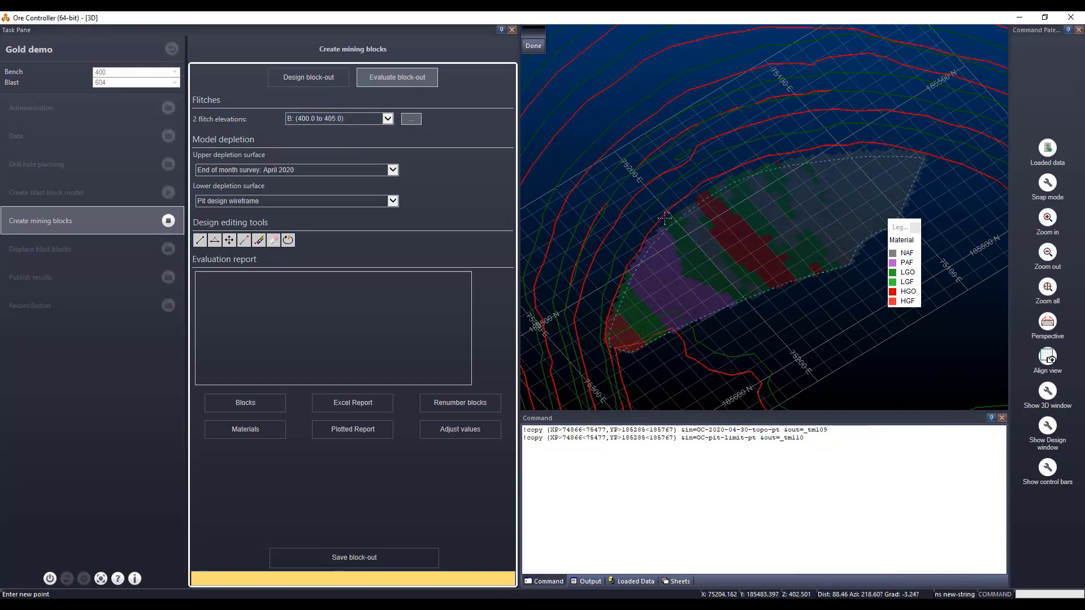
left_click(686, 270)
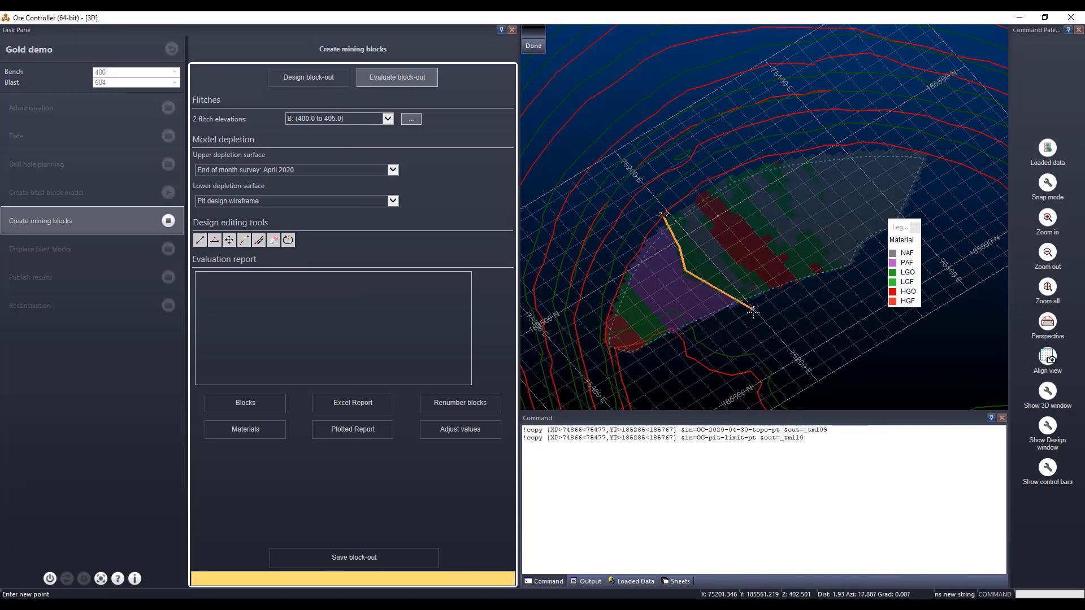
left_click(753, 311)
left_click(631, 287)
left_click(695, 355)
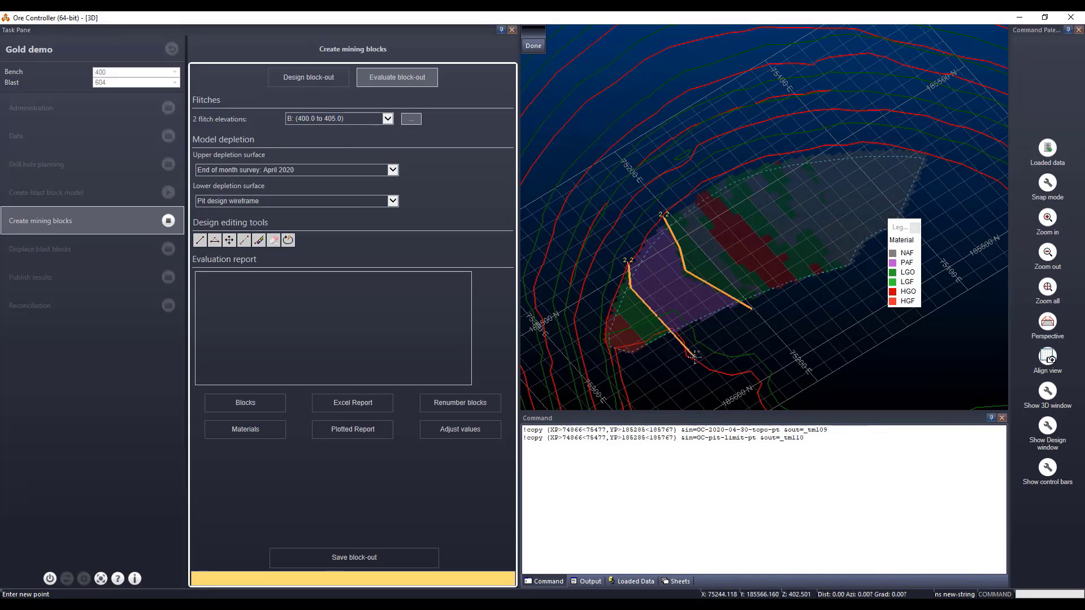
Step: Insert a point at the lower bend of the string between the PAF zone and the central LGO area to follow the PAF edge
left_click(216, 242)
scroll(737, 279, "up", 5)
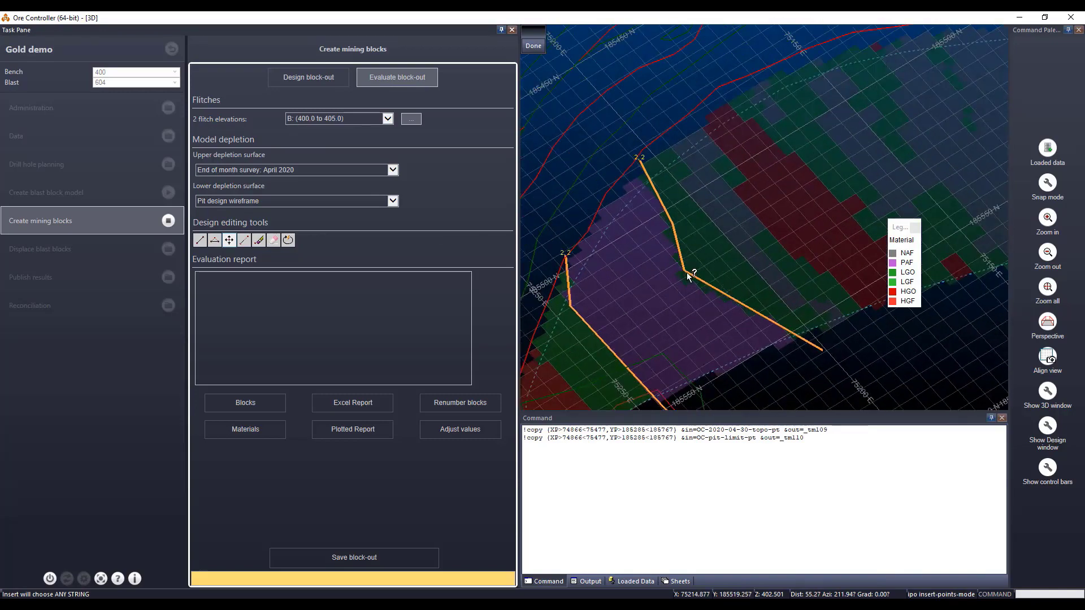
left_click_drag(686, 272, 708, 291)
scroll(736, 326, "down", 5)
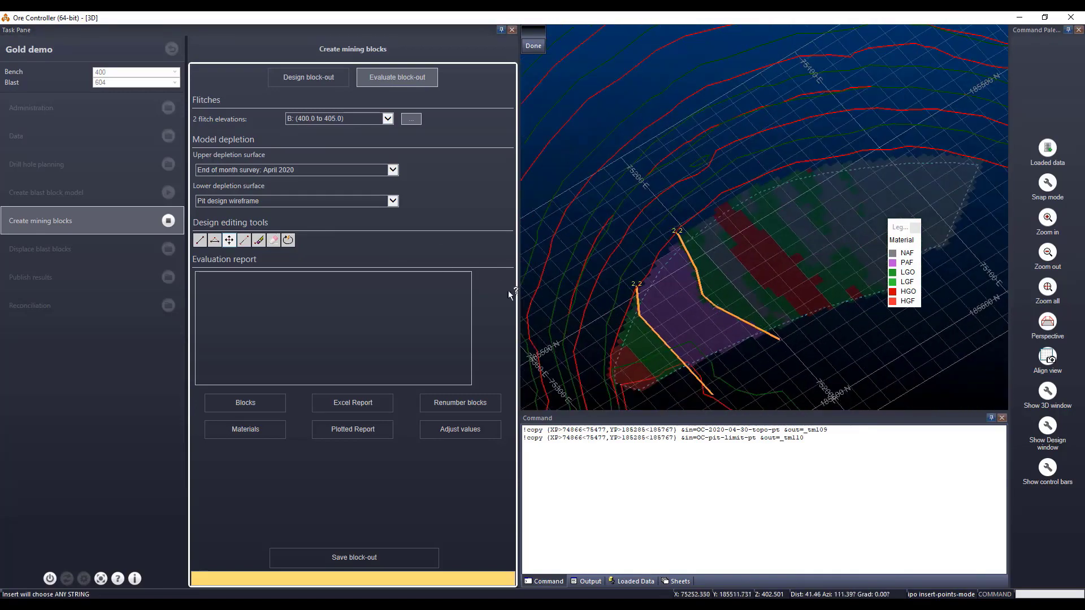
Step: Digitize a straight string beside the red zone at the blast's narrow end and a bent string along the PAF-facing edge of the central HGO zone
left_click(199, 240)
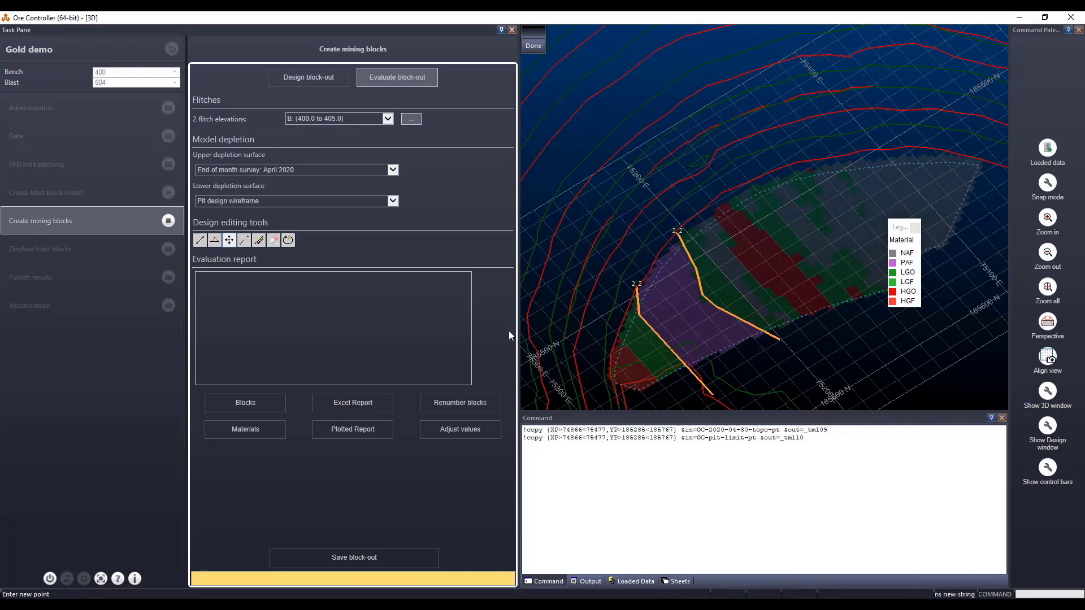
left_click(613, 327)
left_click(664, 385)
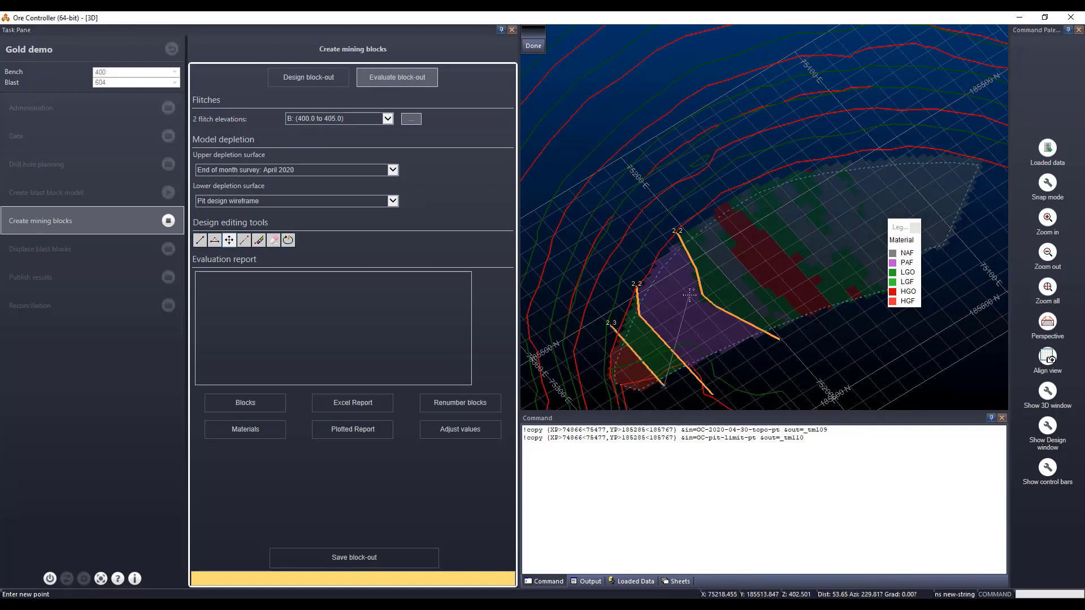
left_click(703, 204)
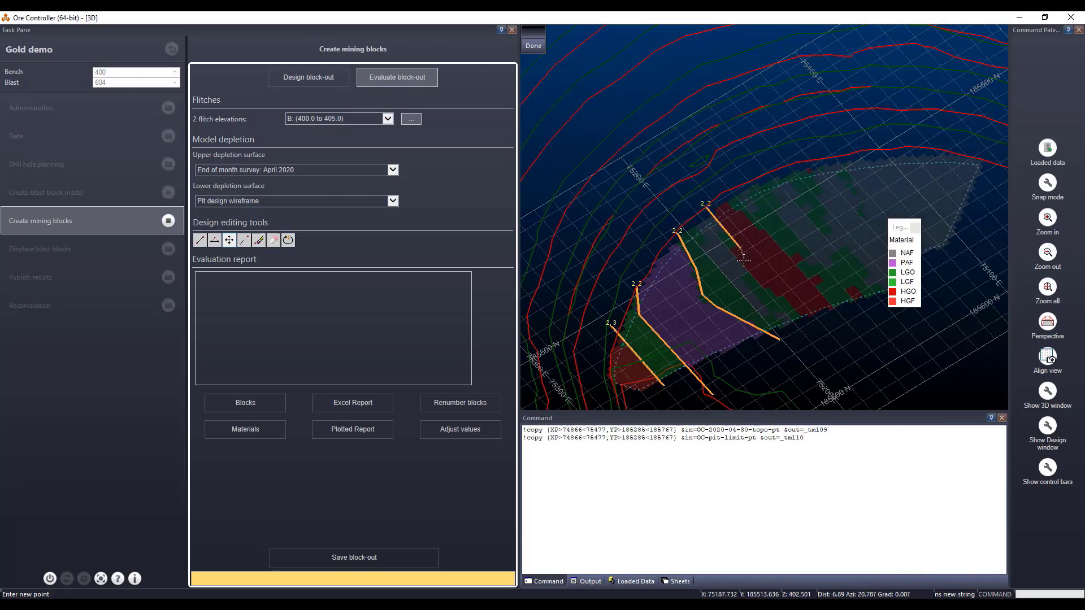
left_click(743, 259)
left_click(816, 330)
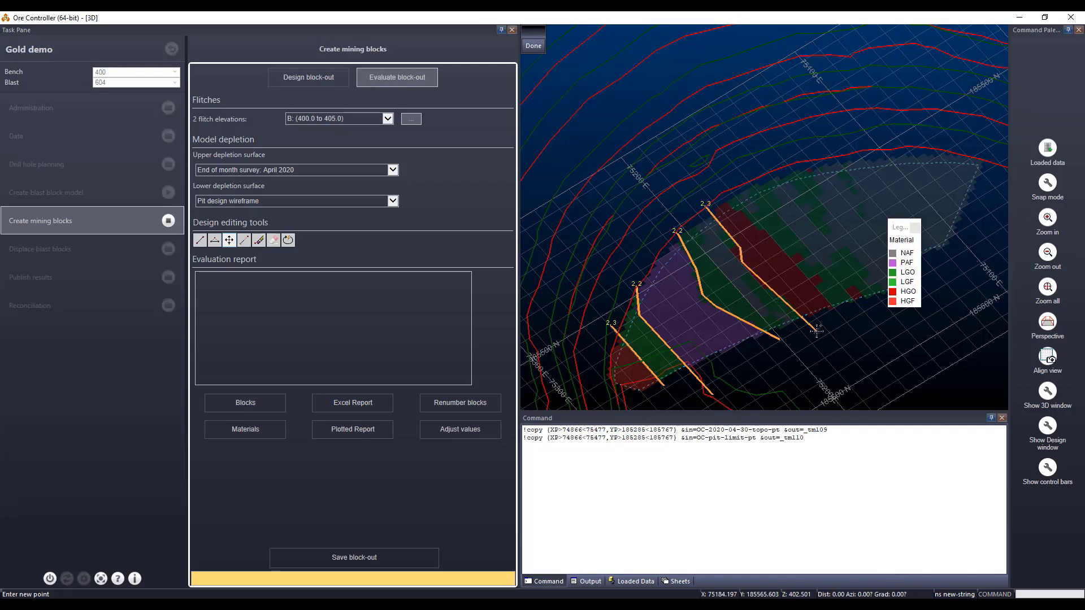
Step: Insert a point at the bend of the string along the central HGO zone so it follows the zone's stepped edge
left_click(219, 243)
scroll(706, 258, "up", 3)
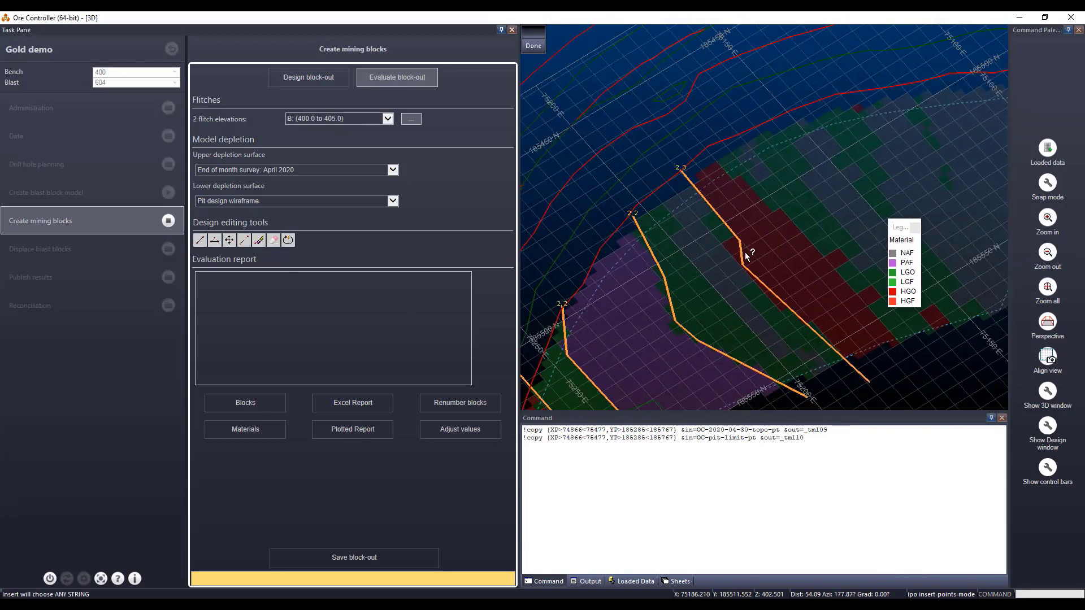
left_click_drag(745, 252, 724, 244)
Step: Digitize a block-out string with one bend along the opposite edge of the central red HGO zone
left_click(200, 239)
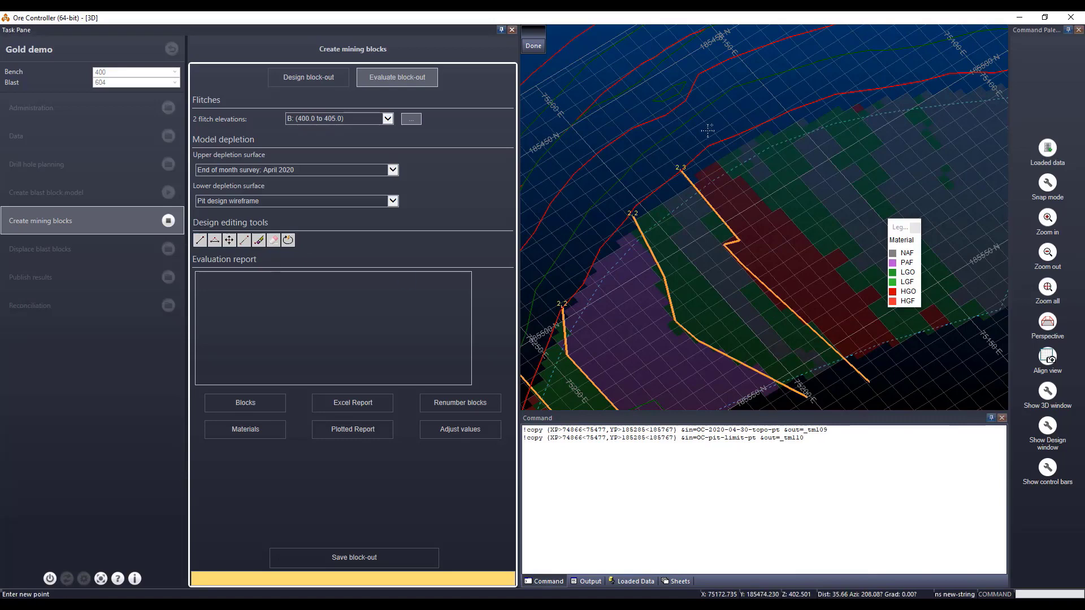
left_click(707, 154)
left_click(782, 208)
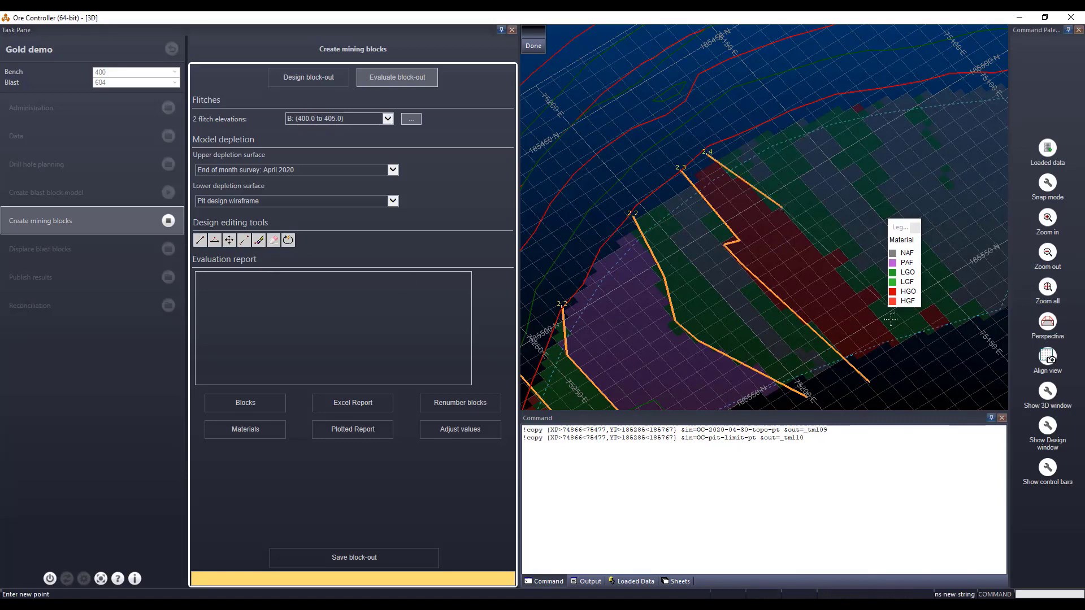
left_click(915, 367)
Step: Digitize a stepped string across flitch B separating the green LGO area beside the HGO zone from the wide grey NAF area
scroll(915, 366, "down", 2)
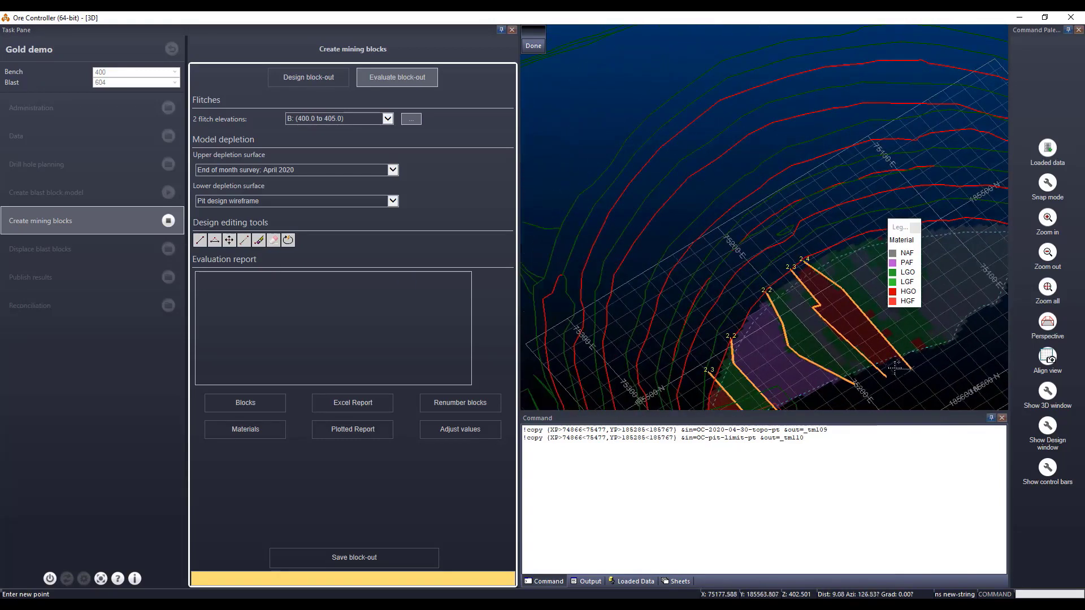
left_click_drag(933, 349, 764, 281)
scroll(747, 251, "up", 1)
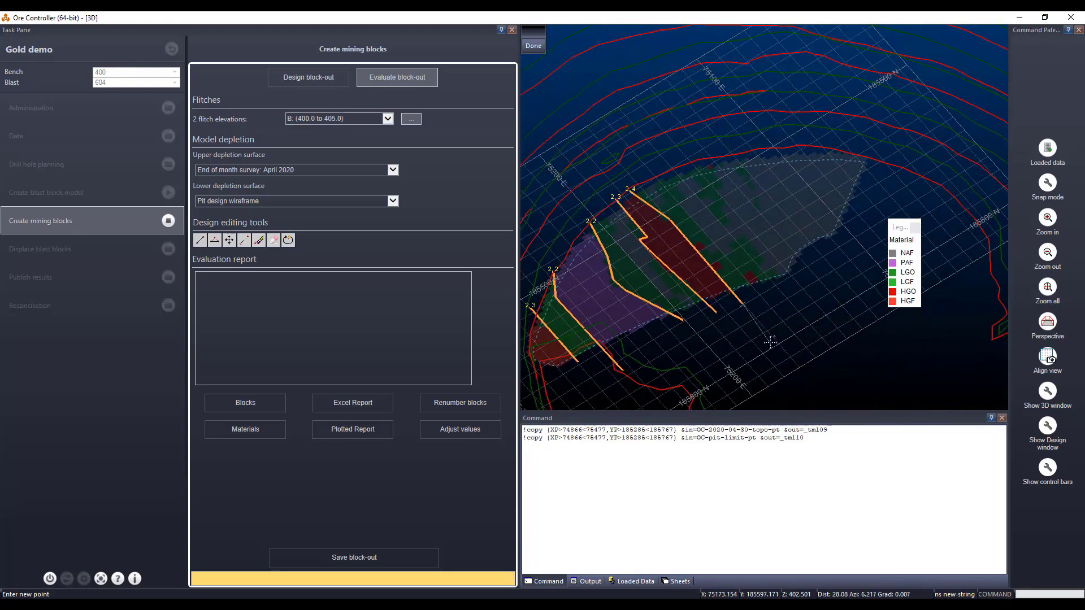
left_click(780, 281)
left_click(741, 235)
left_click(717, 251)
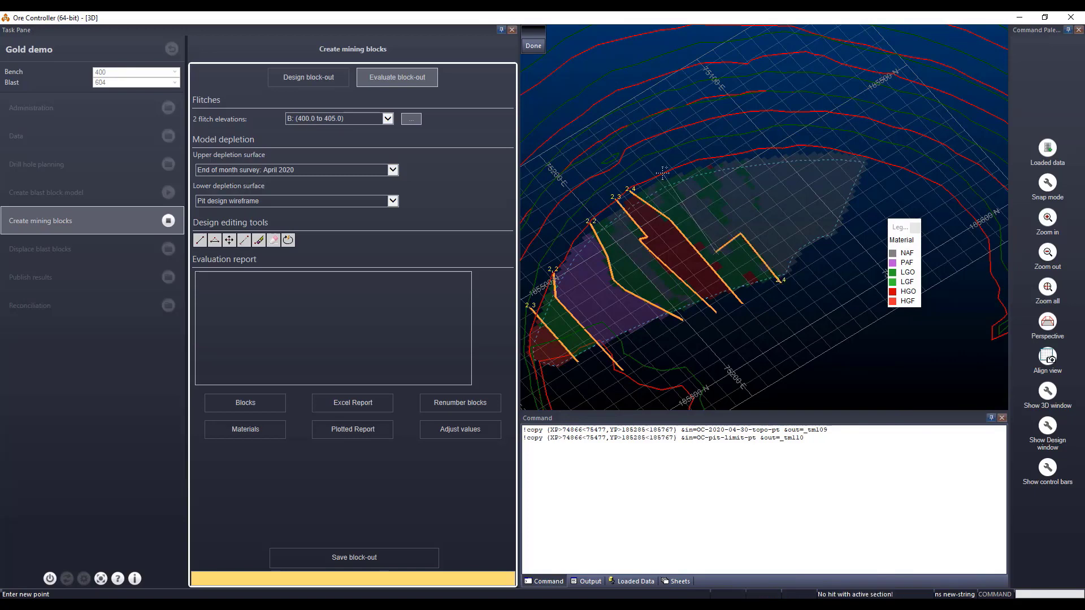
left_click(664, 172)
left_click_drag(662, 177, 756, 333)
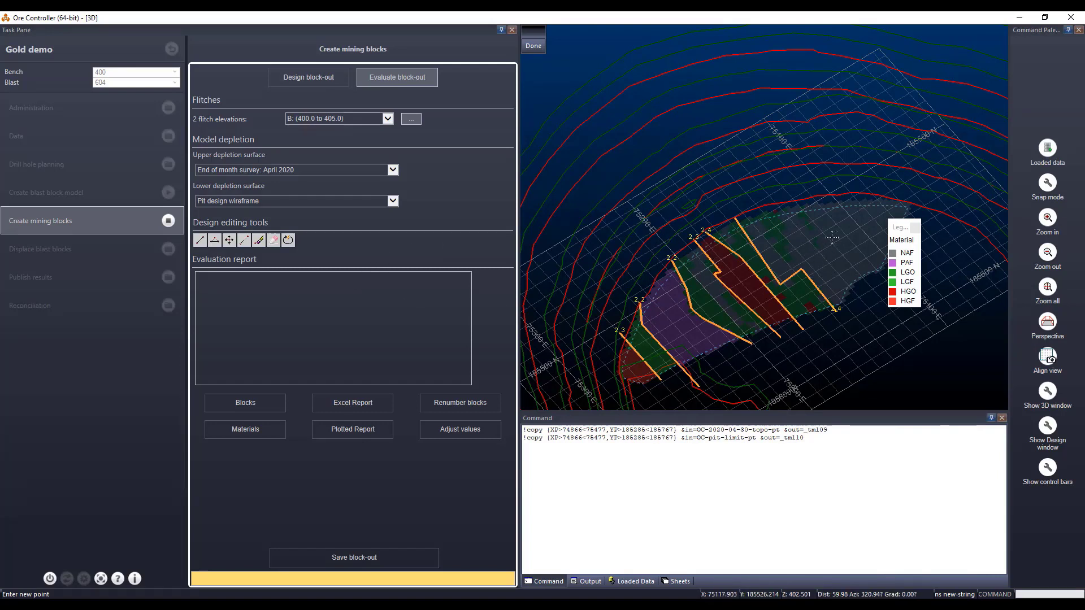
left_click(808, 226)
left_click(779, 196)
key("Escape")
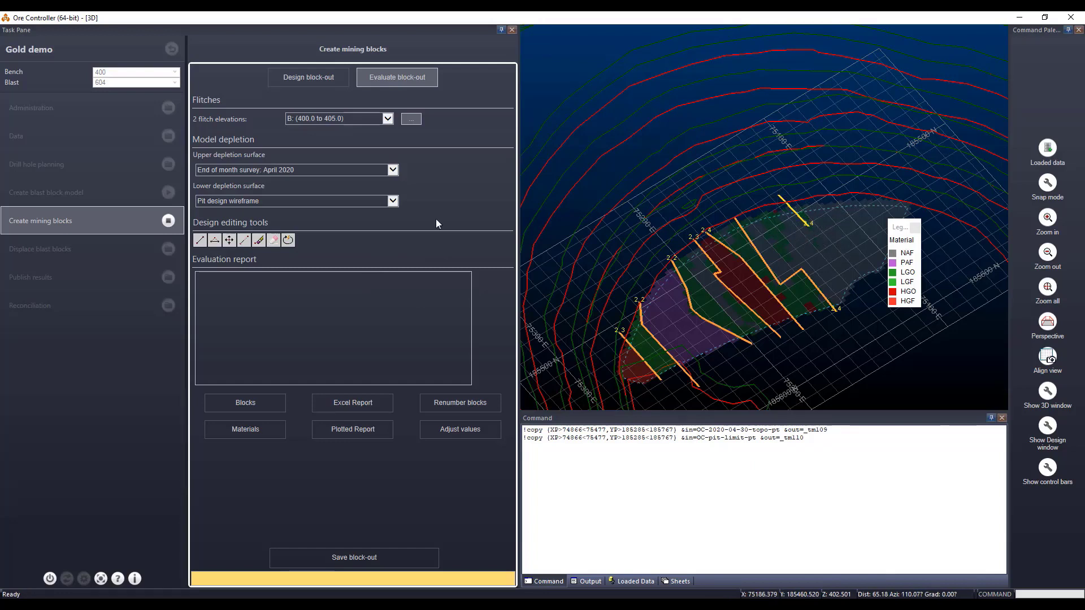
left_click(274, 239)
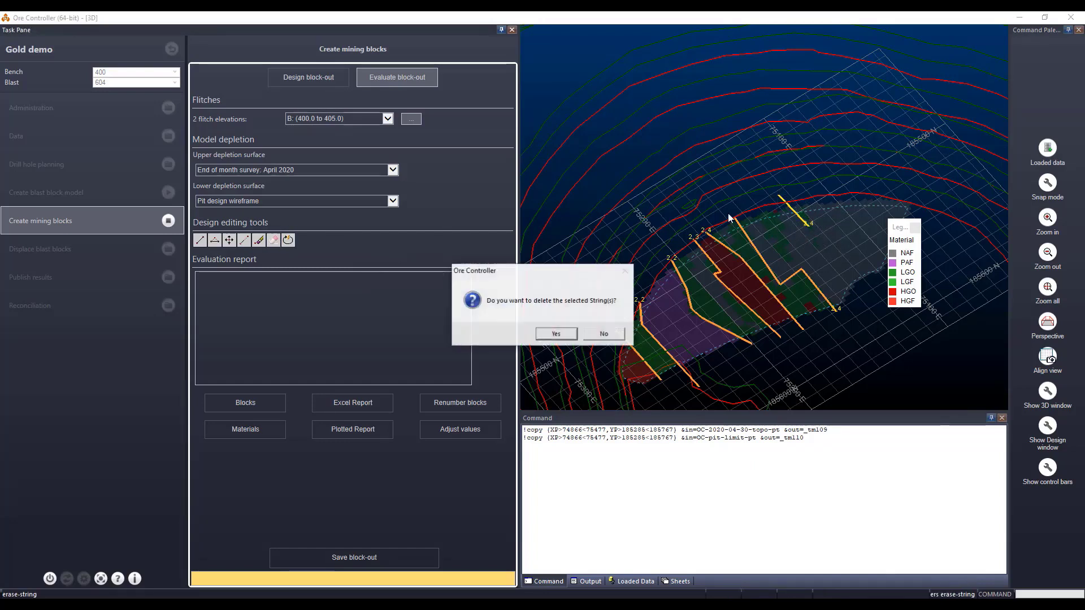
left_click(557, 334)
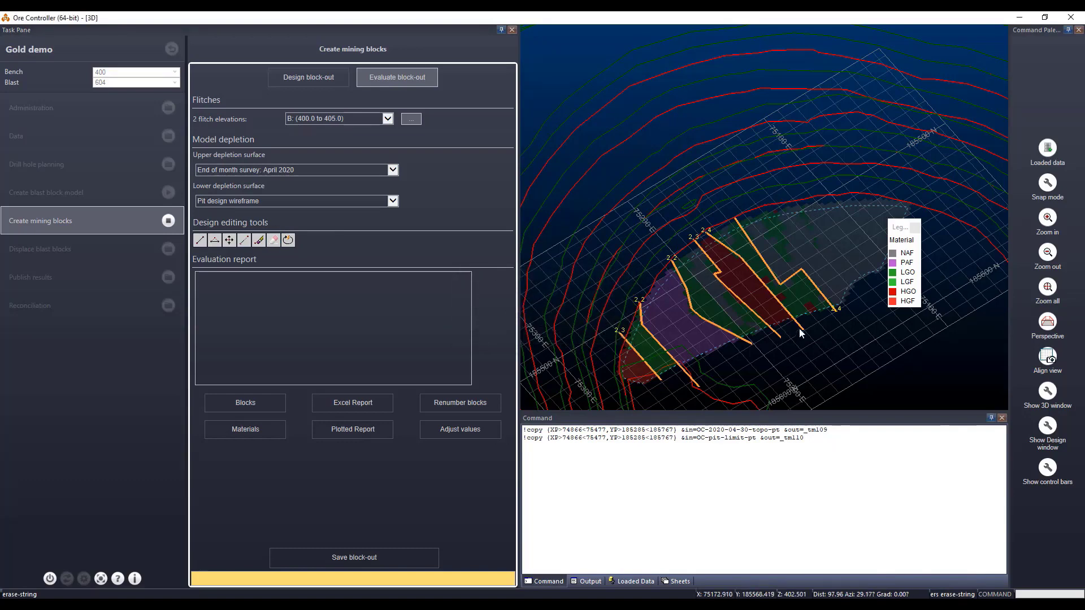
Step: Switch back to flitch A (405.0 to 410.0) and close the Material legend
left_click_drag(799, 327, 795, 305)
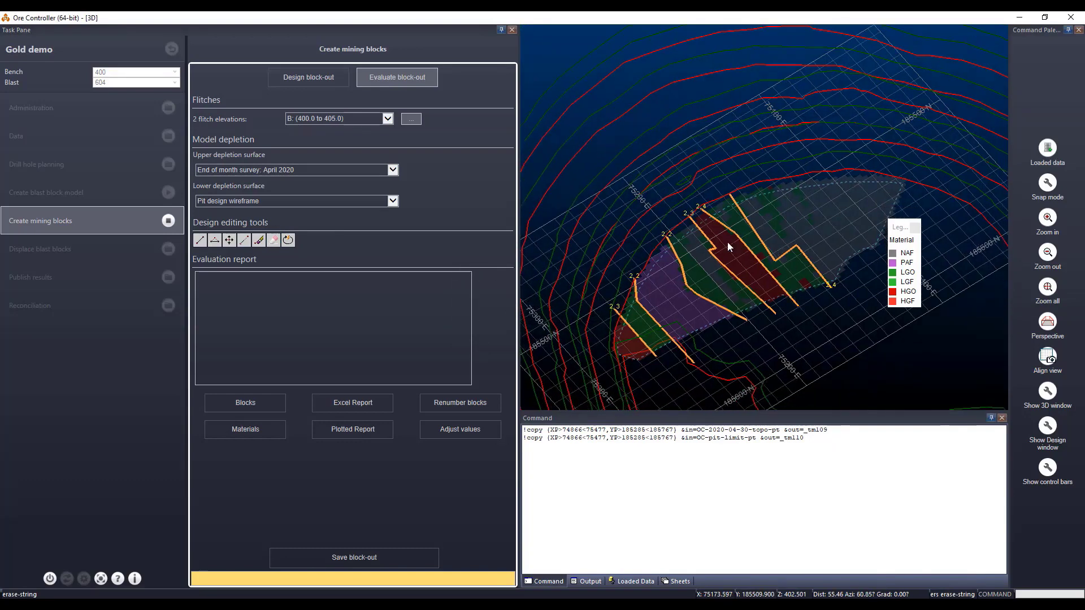
left_click(333, 119)
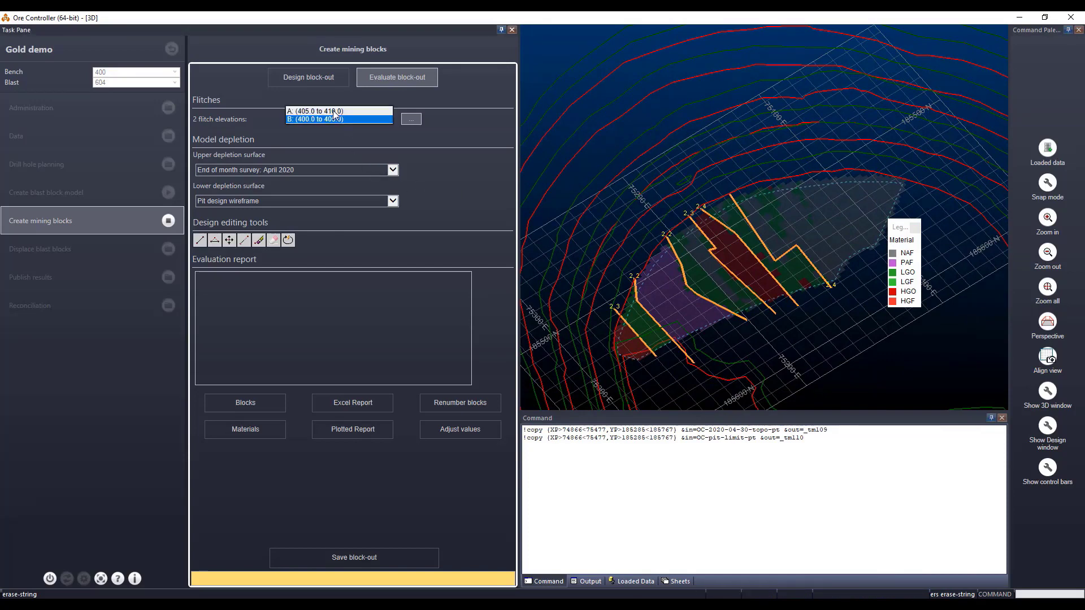
left_click(331, 111)
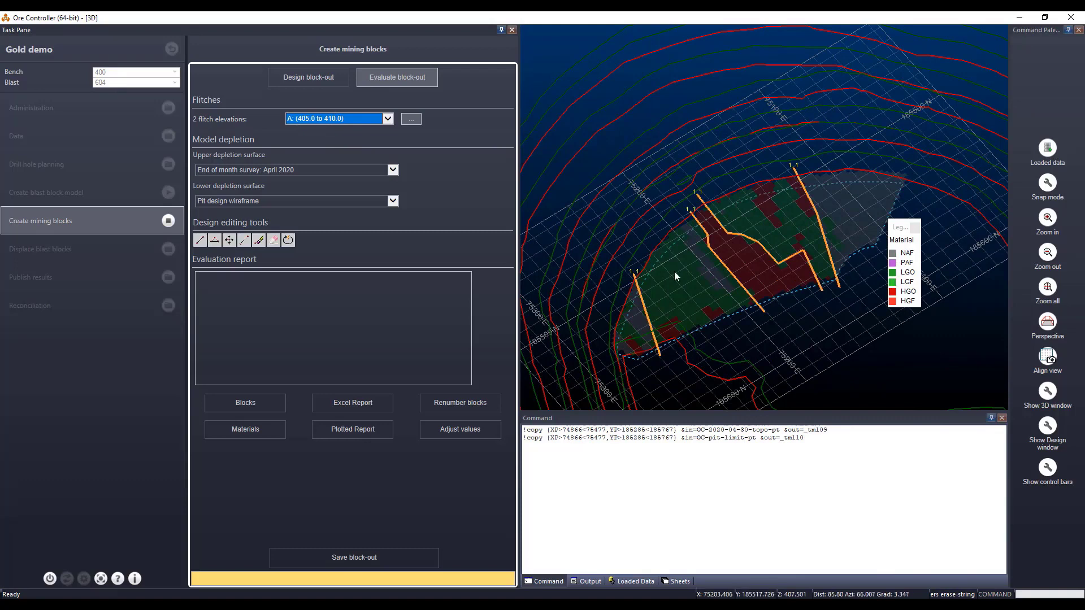
left_click(915, 227)
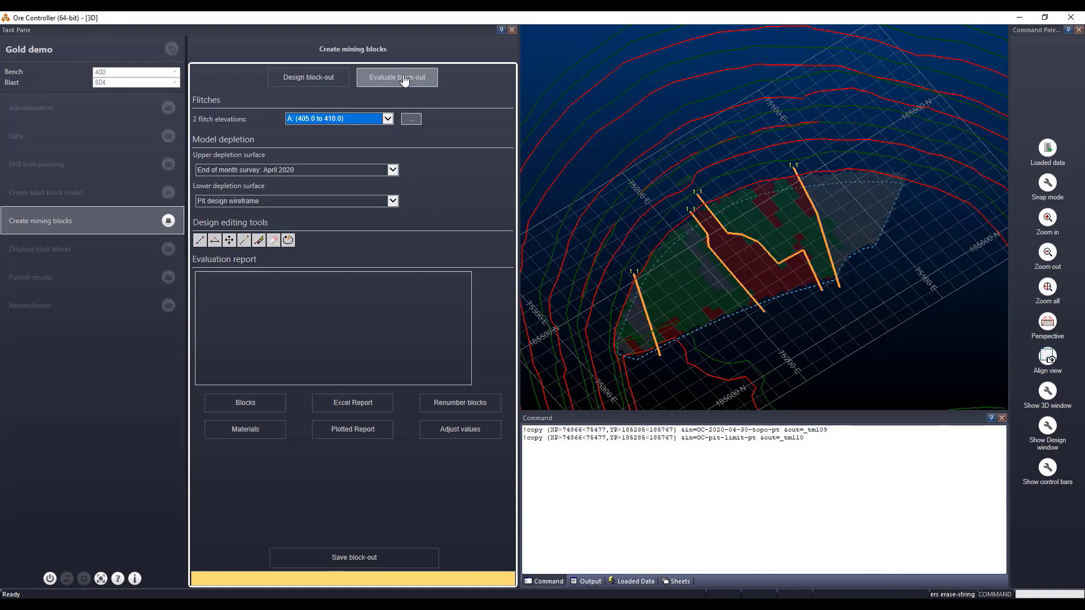
Step: Clear the command log and evaluate the block-out
right_click(612, 445)
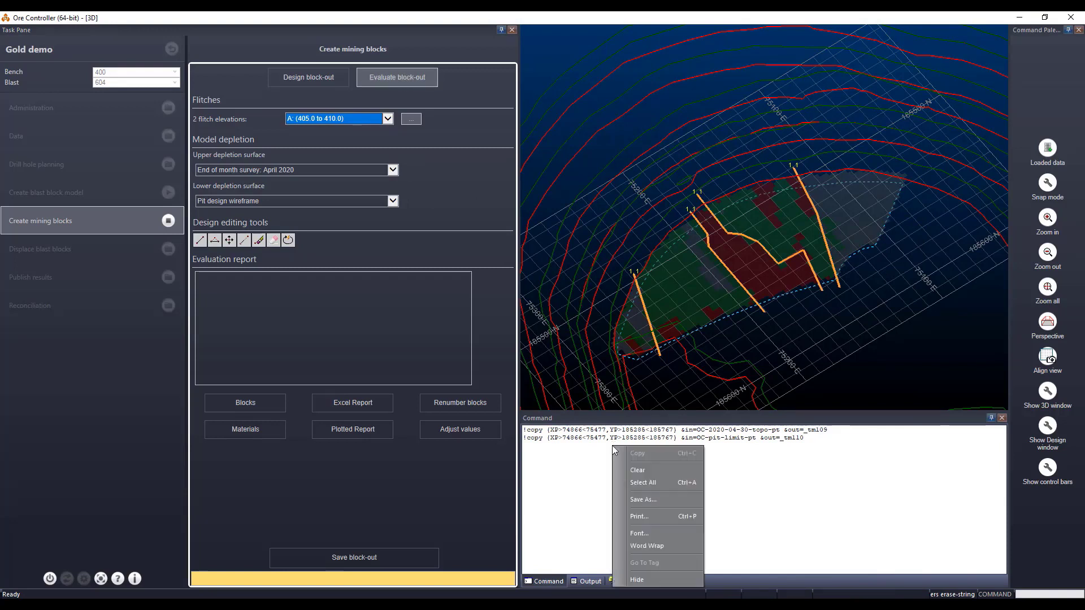
left_click(629, 460)
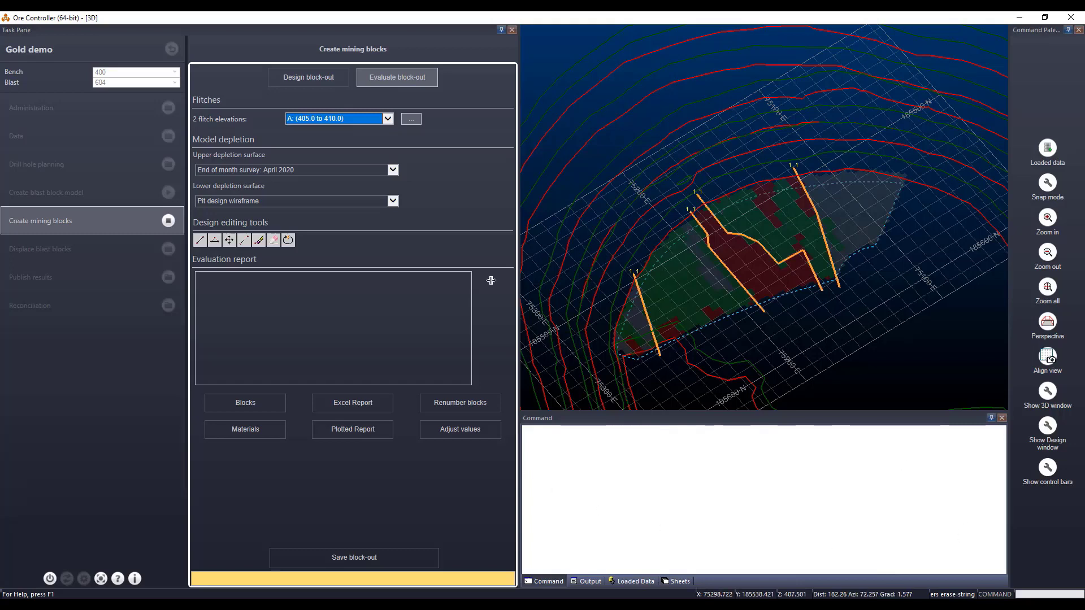
left_click(414, 80)
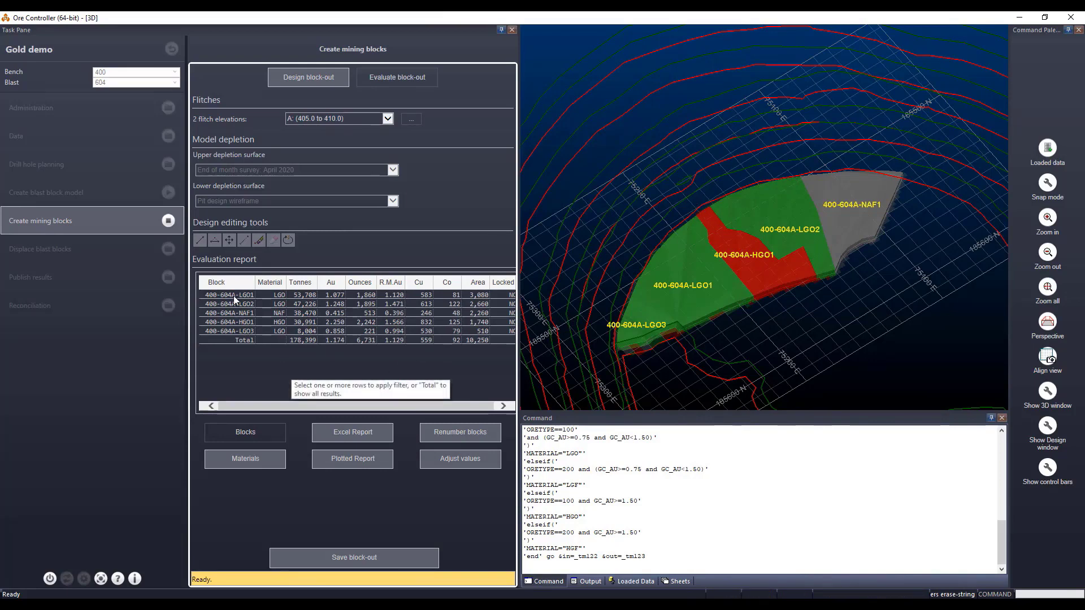
Step: Display the evaluation report and blocks of flitch B (400.0 to 405.0), and clear the command log
left_click(326, 121)
left_click(319, 127)
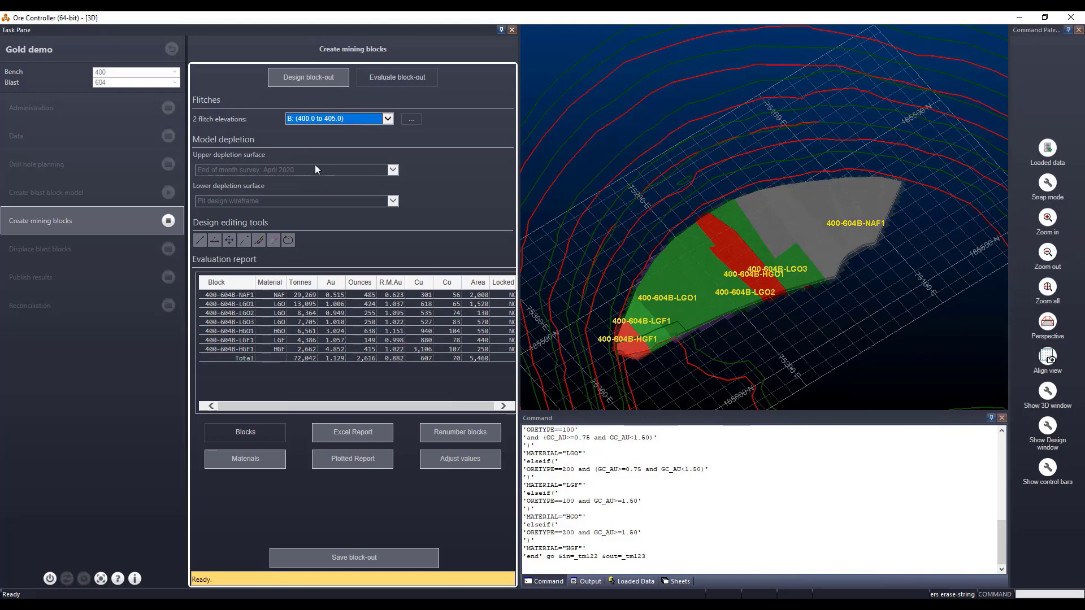
right_click(649, 457)
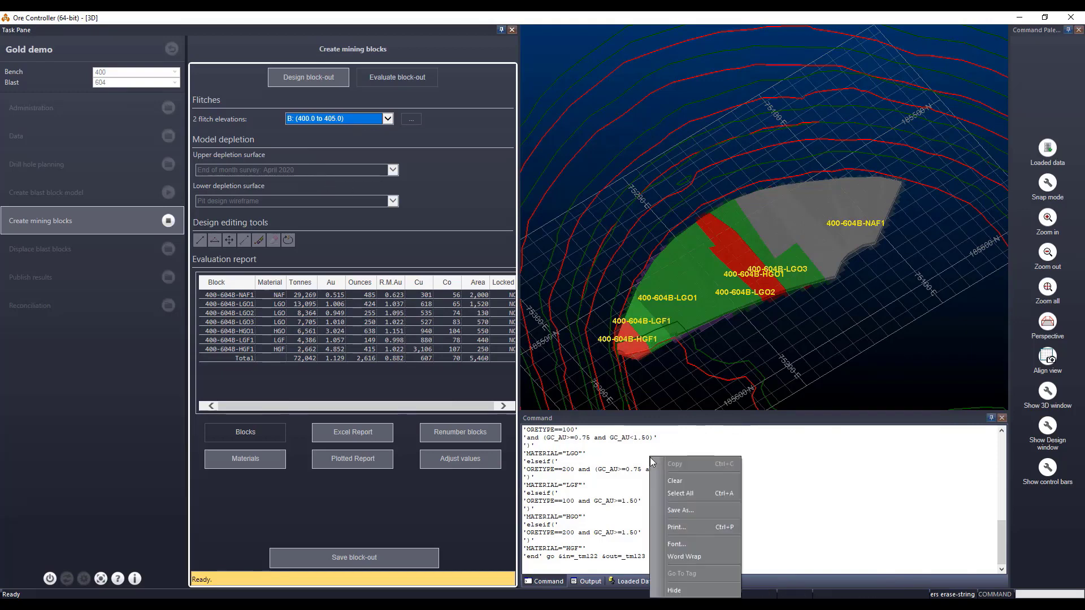
left_click(672, 481)
Step: Switch to flitch A (405.0 to 410.0), isolate each reported block in the 3D view one by one, and show all blocks again
left_click(310, 122)
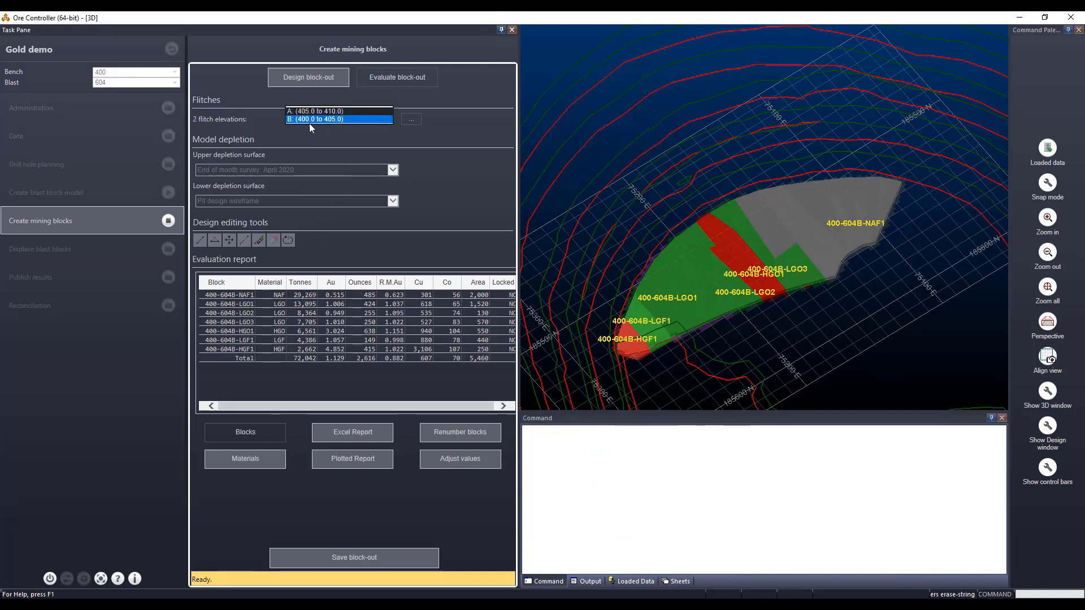
left_click(311, 111)
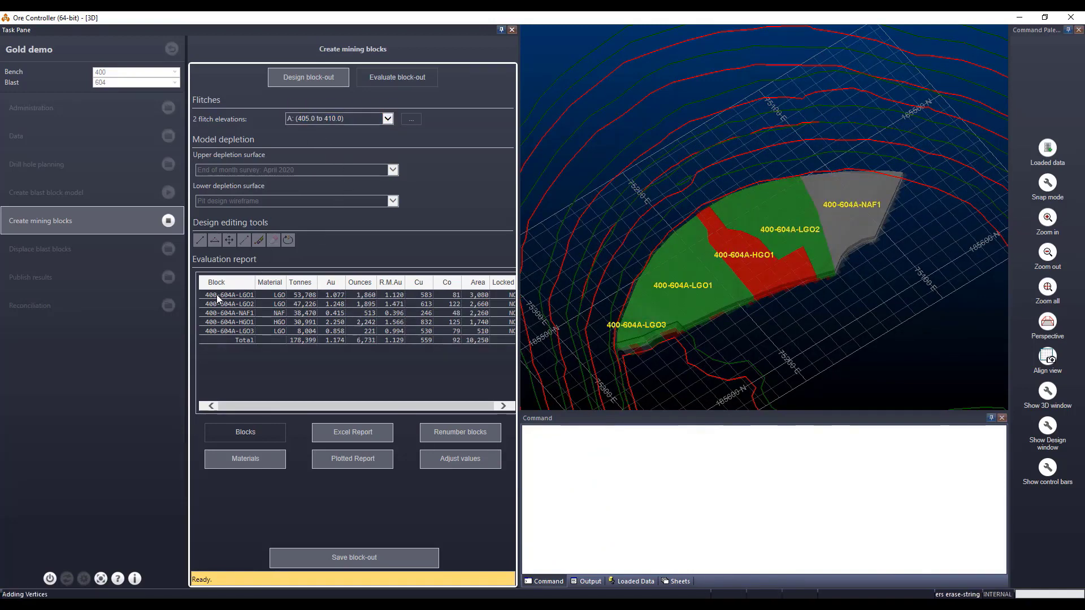
left_click(215, 295)
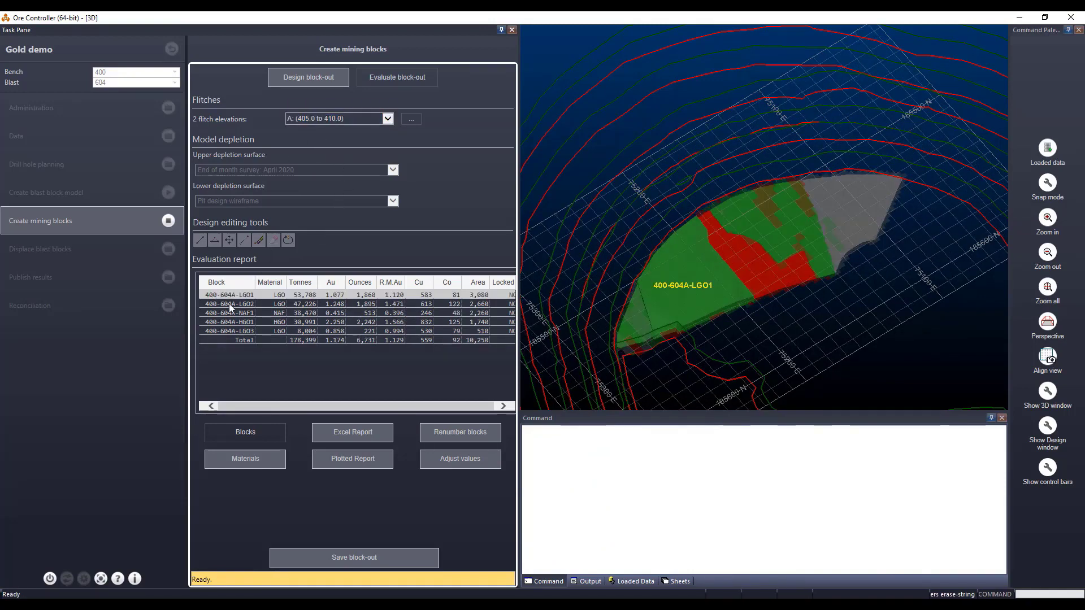
left_click(229, 304)
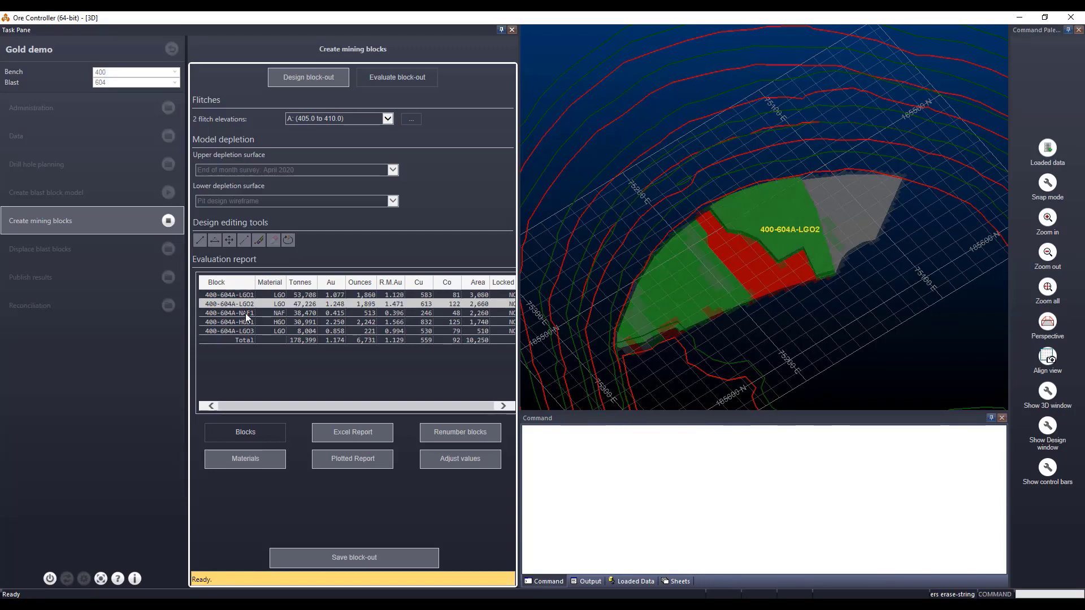
left_click(245, 314)
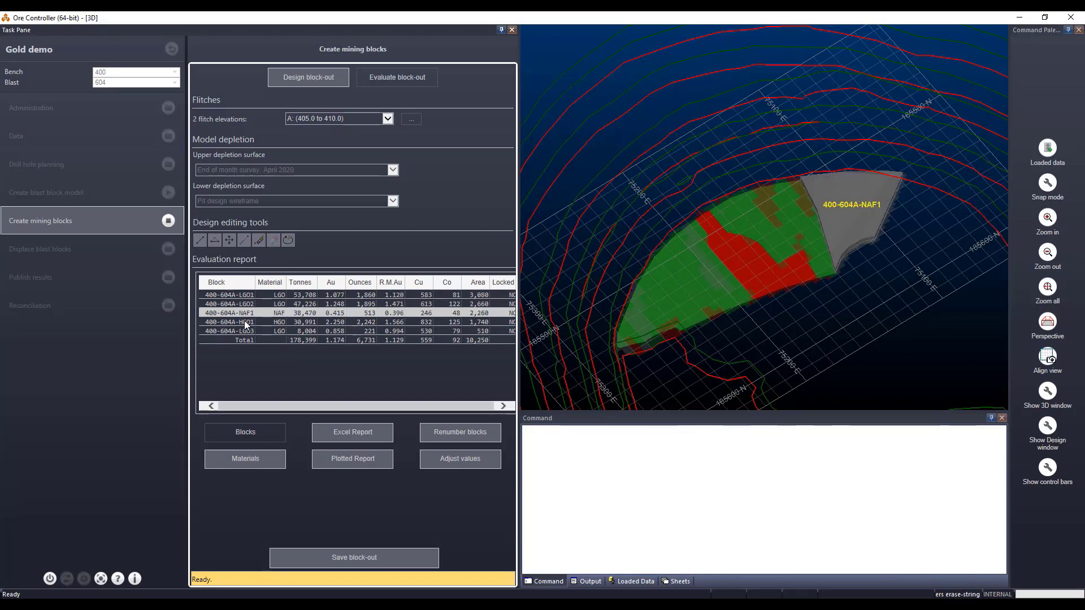
left_click(244, 321)
left_click(248, 331)
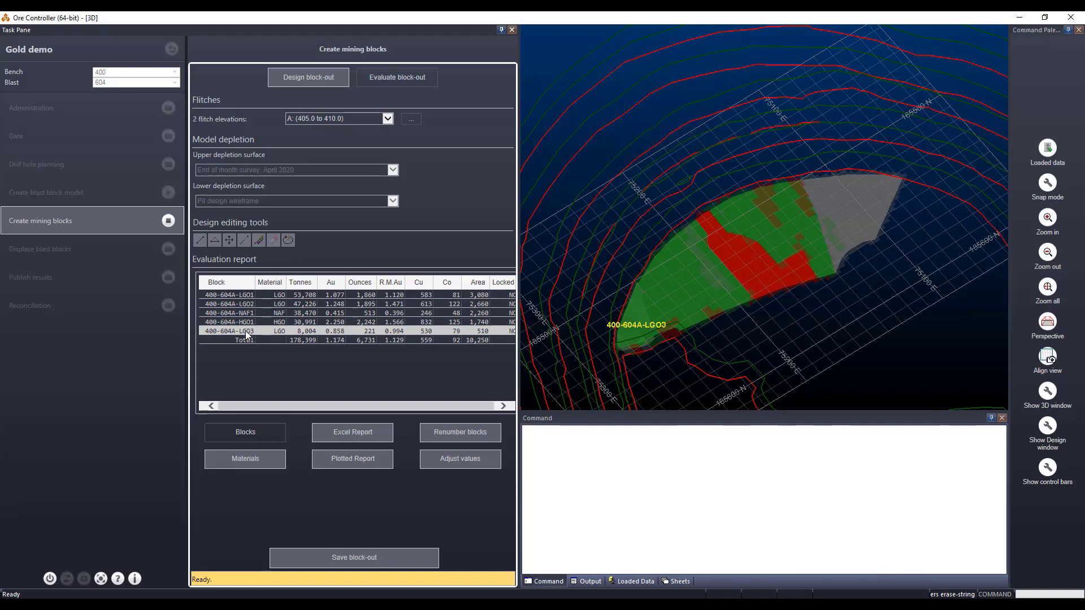
left_click(246, 341)
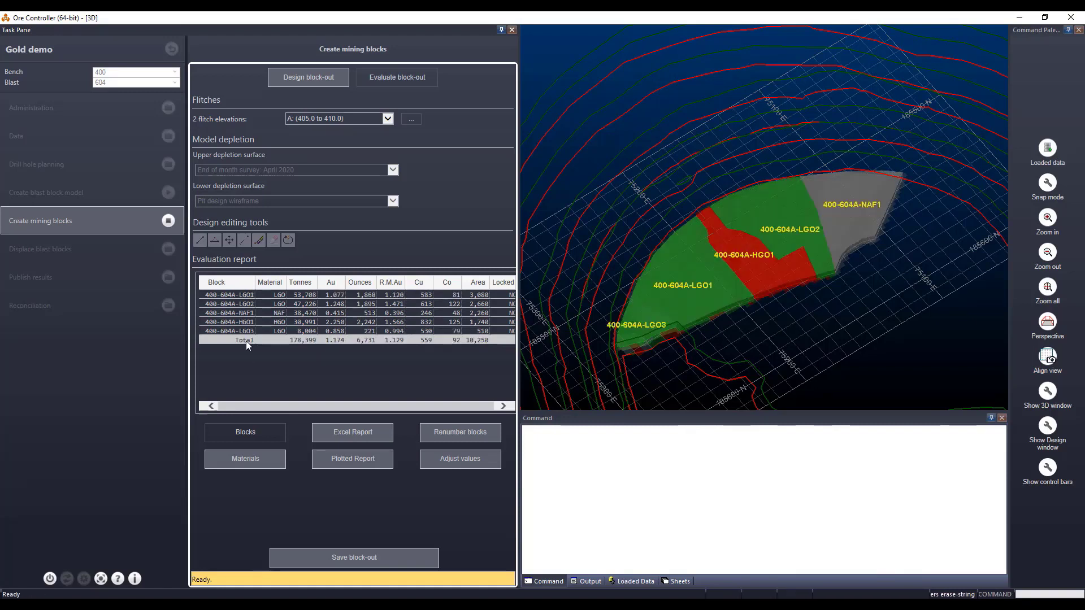
Step: Isolate blocks 400-604A-LGO2 and 400-604A-HGO1, inspect the HGO and HGF shares in the material mix chart of 400-604A-HGO1, and close it
left_click(246, 304)
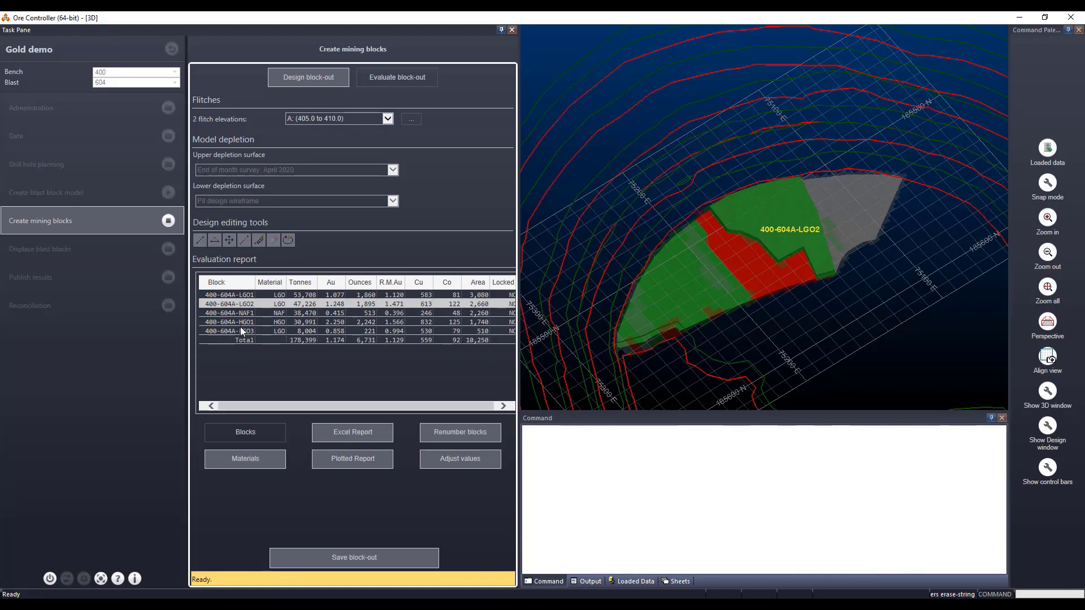
left_click(235, 321)
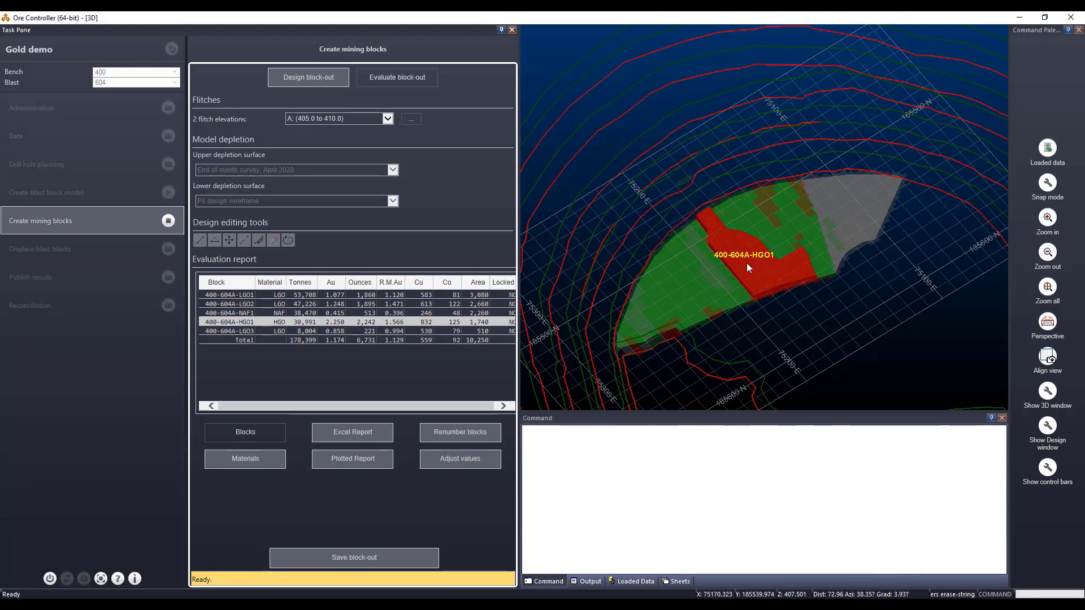
right_click(241, 322)
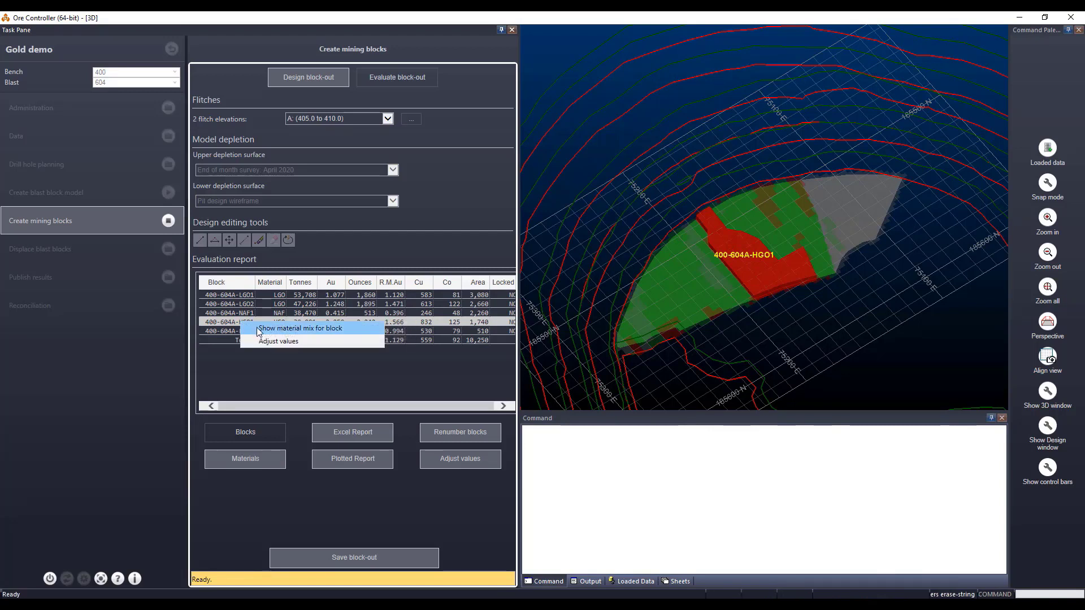
left_click(258, 329)
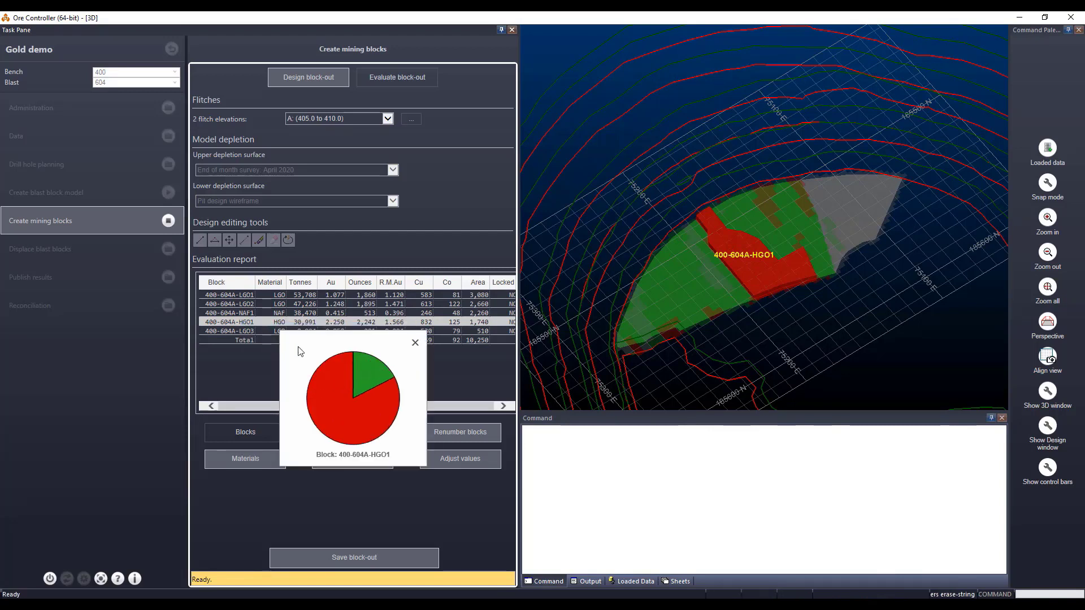
mouse_move(356, 365)
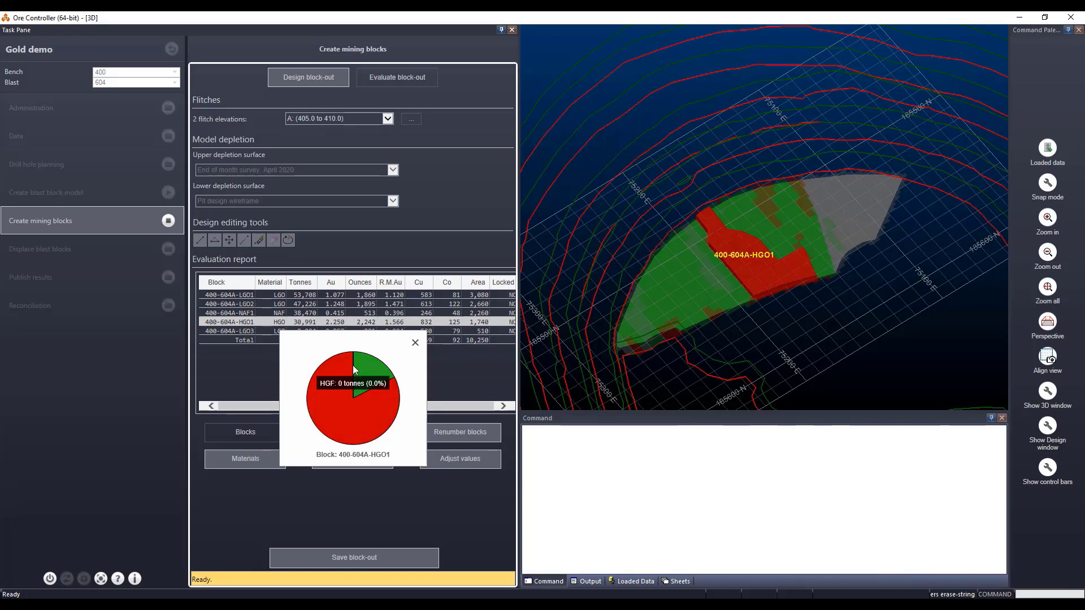
mouse_move(359, 422)
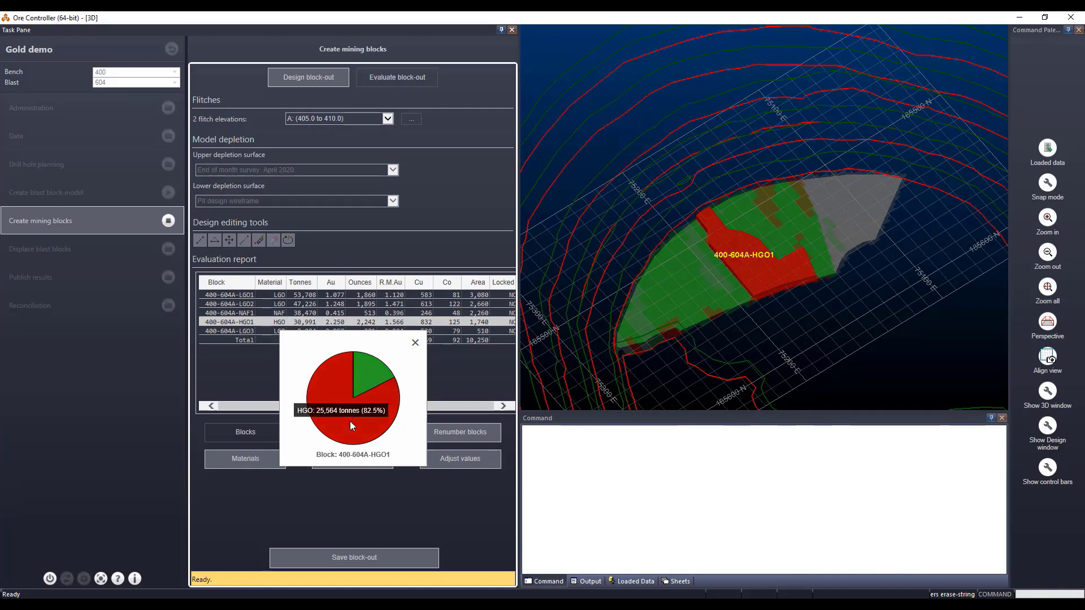
left_click(415, 343)
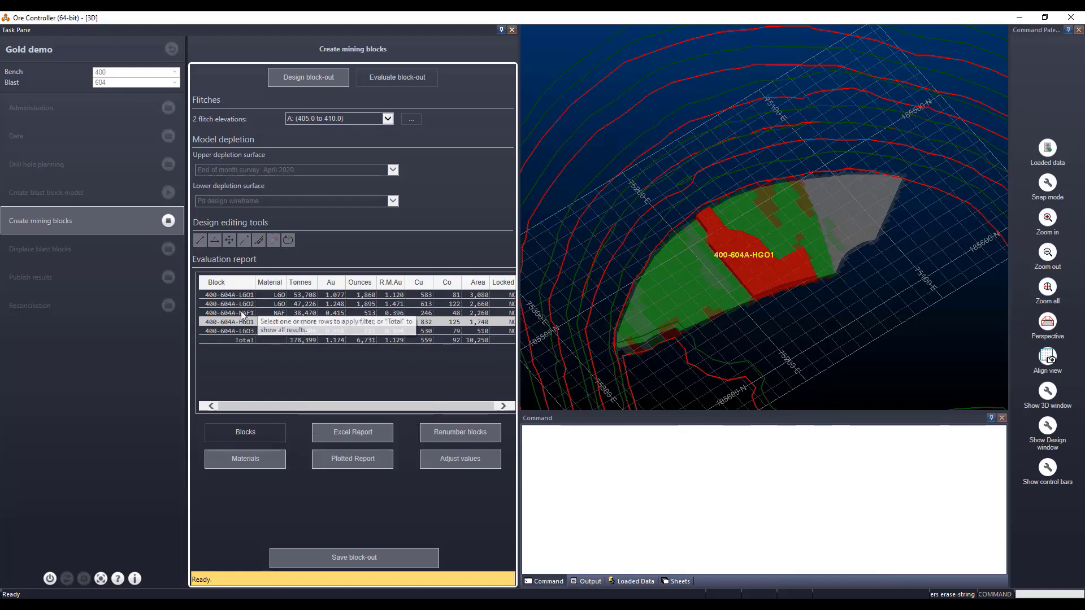
Step: View the material mix chart of block 400-604A-LGO2, close it, and isolate block 400-604A-LGO3 without opening its chart
left_click(239, 312)
left_click(252, 304)
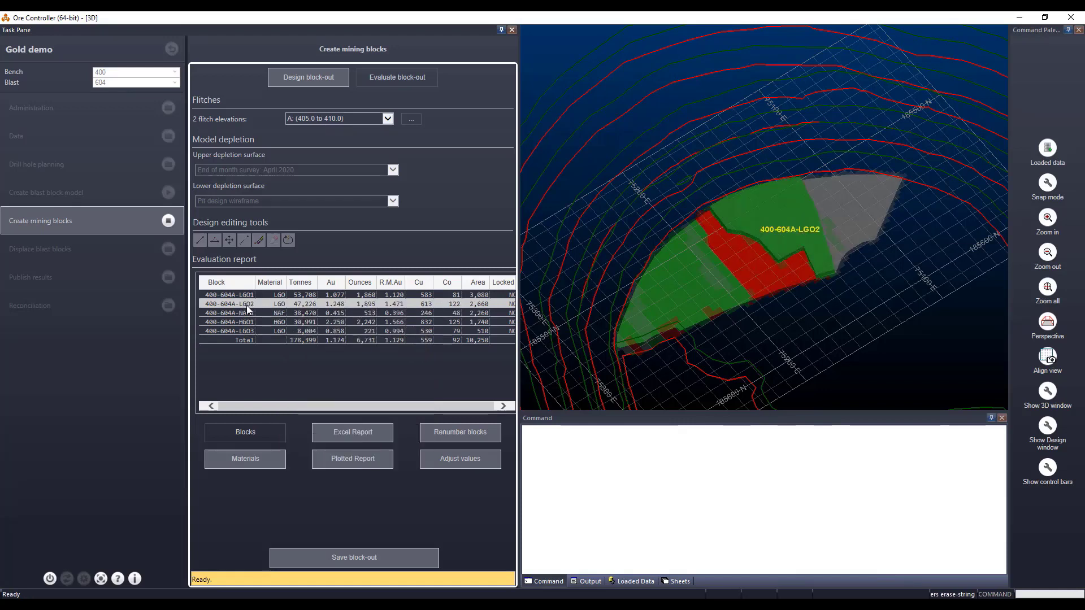
right_click(247, 305)
left_click(268, 310)
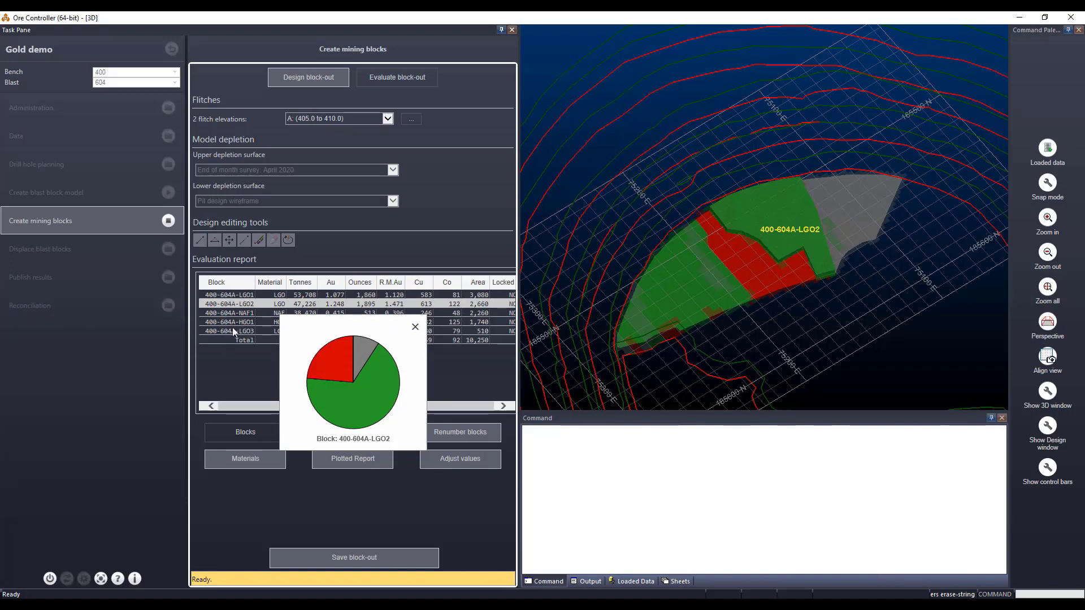
left_click(415, 326)
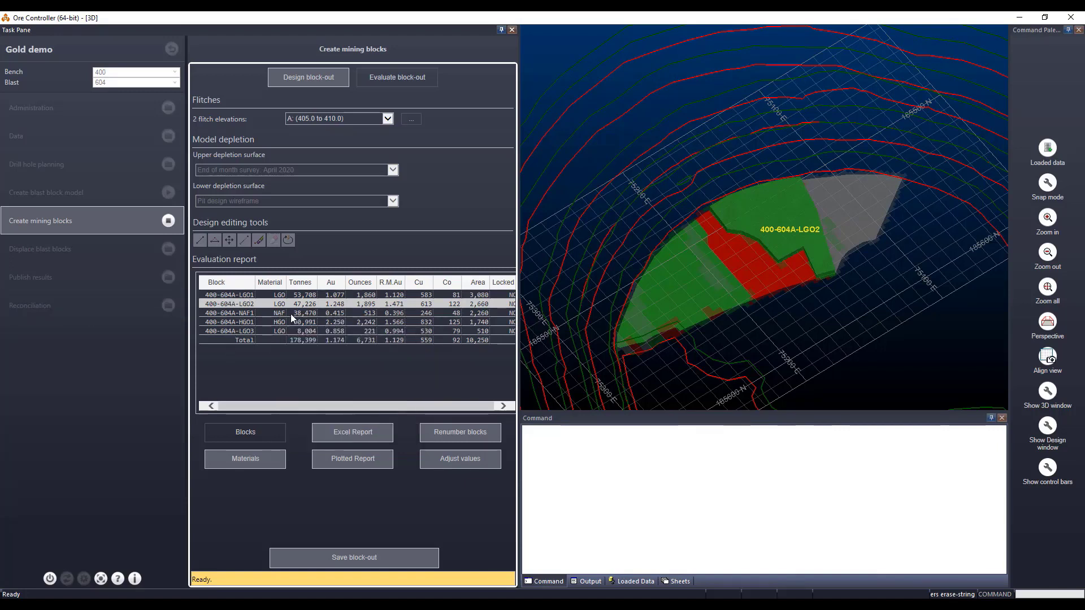
right_click(218, 329)
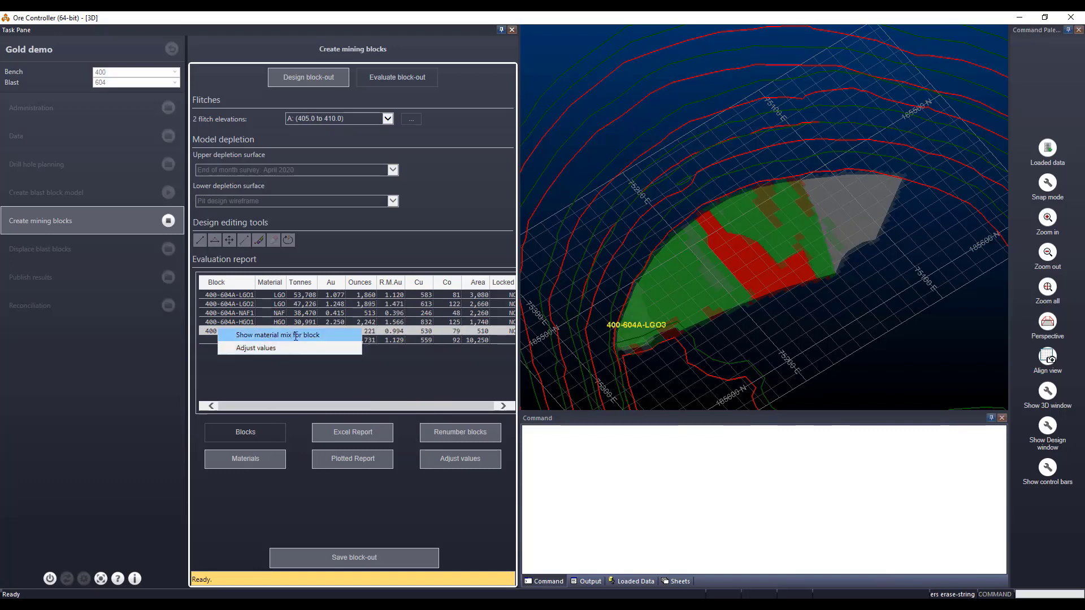
left_click(378, 352)
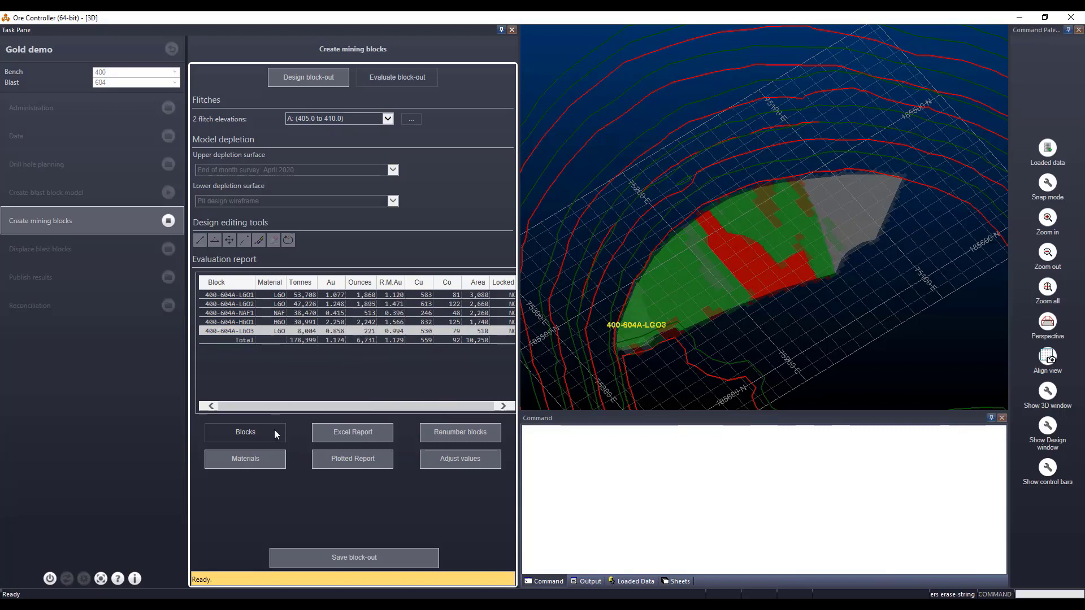
Step: View the evaluation report summarised by material, return to the per-block report, and select its Total row
left_click(267, 460)
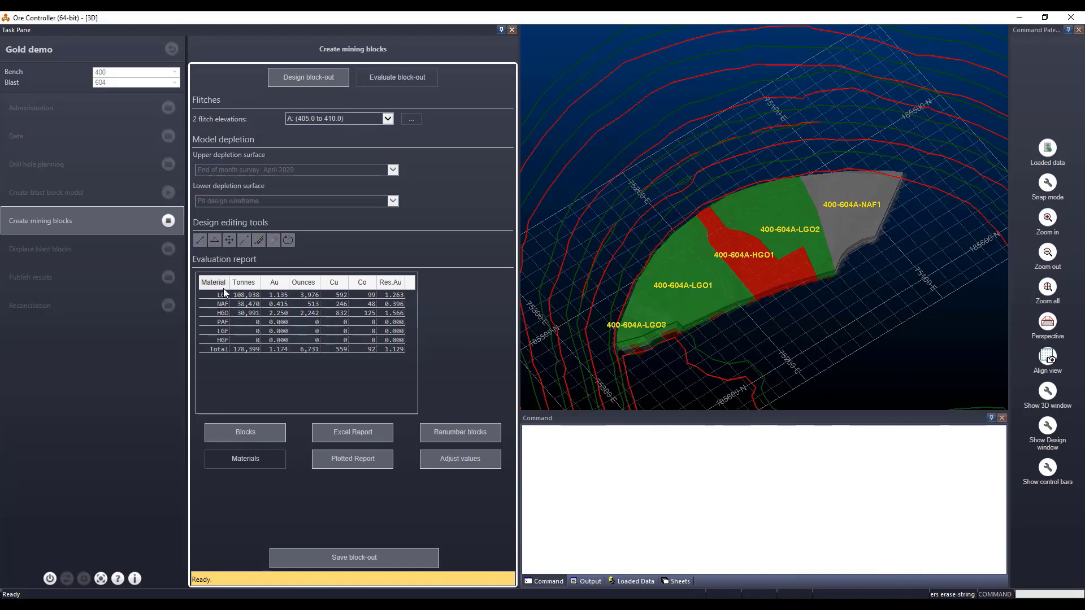
left_click(245, 432)
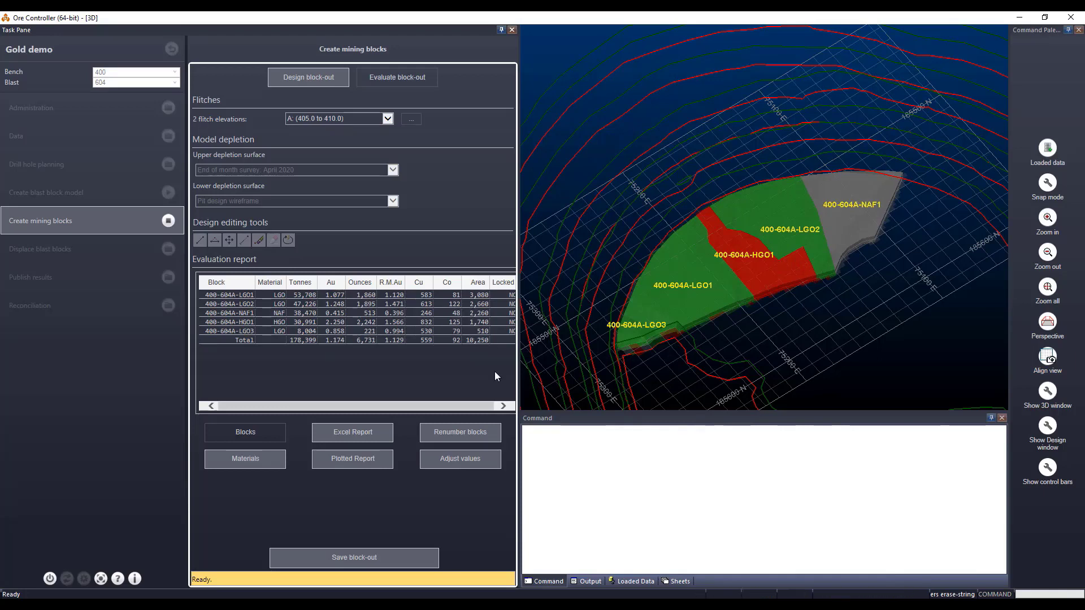
left_click(456, 341)
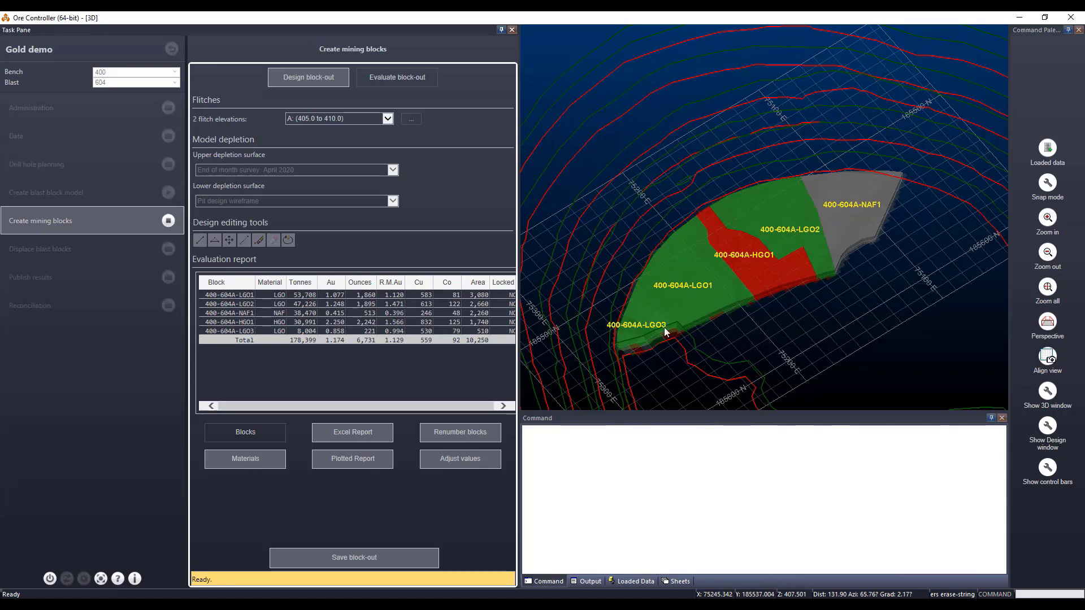
Step: Compare the flitches by viewing the blocks of flitch B (400.0 to 405.0) and returning to flitch A (405.0 to 410.0)
left_click(321, 117)
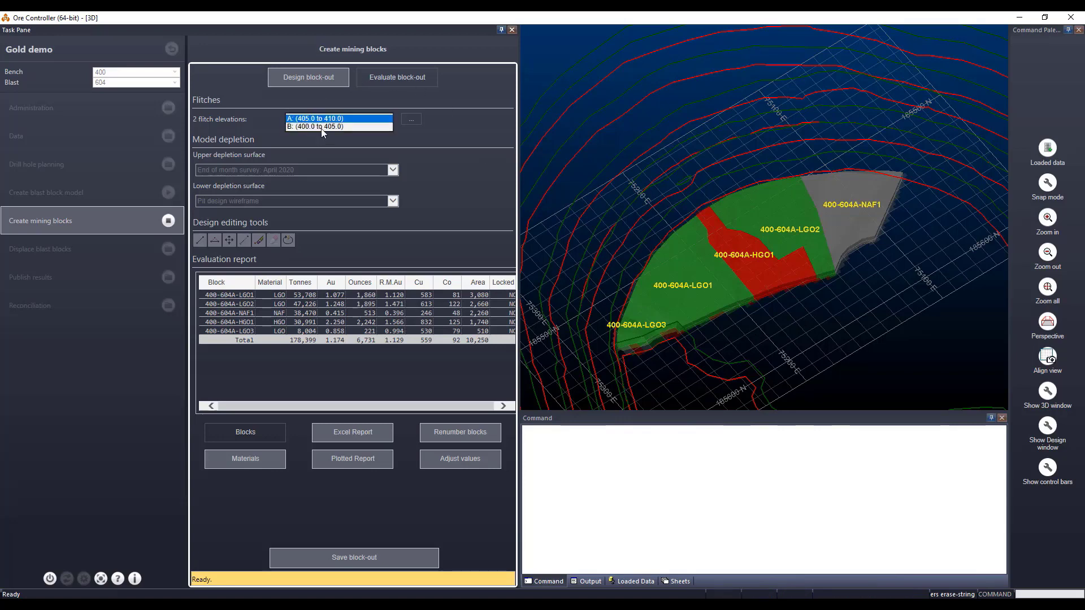
left_click(322, 126)
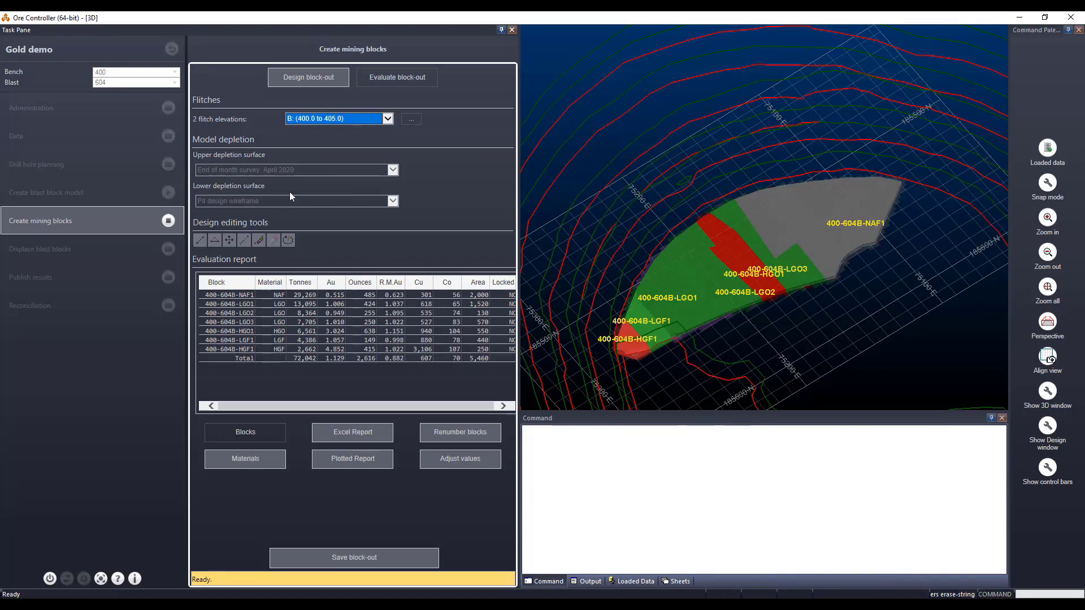
scroll(747, 325, "up", 3)
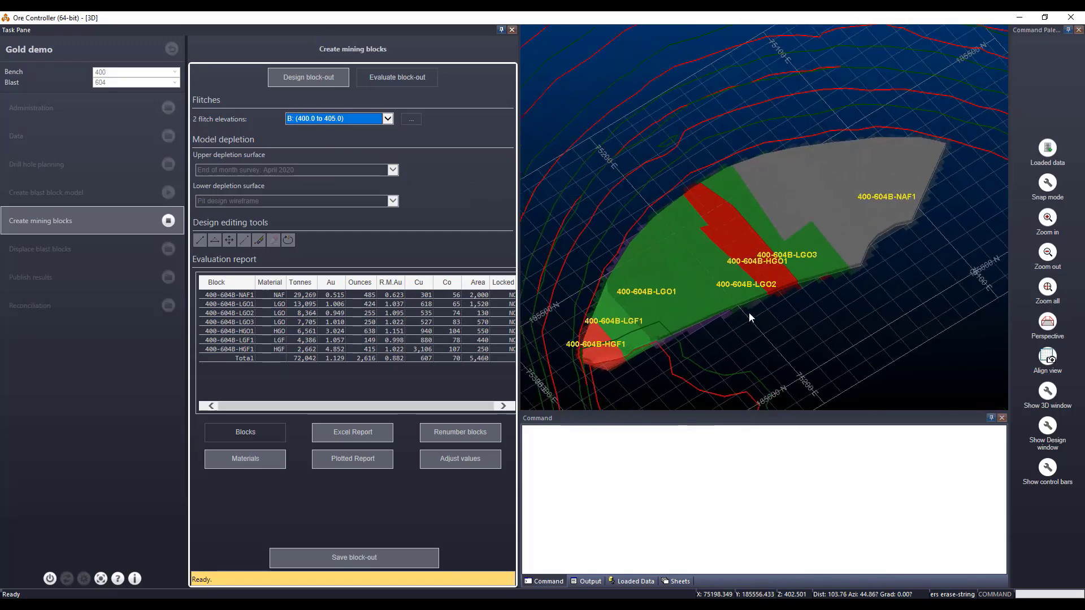
left_click(339, 119)
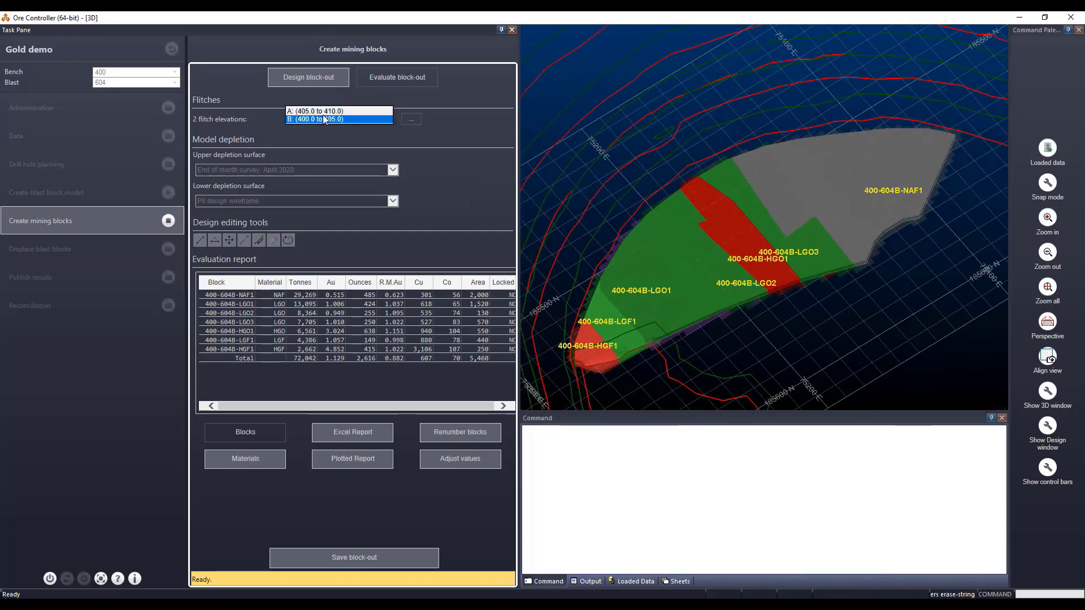
left_click(313, 120)
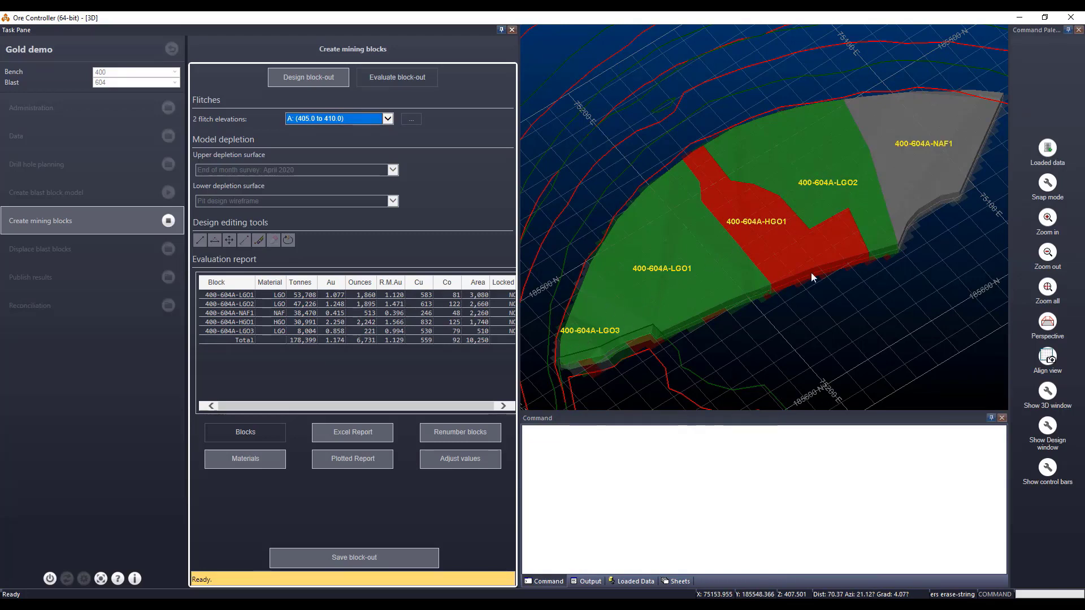
Step: Renumber the LGO blocks of flitch A, making 400-604A-LGO3 number 1 and 400-604A-LGO1 number 2
left_click(447, 431)
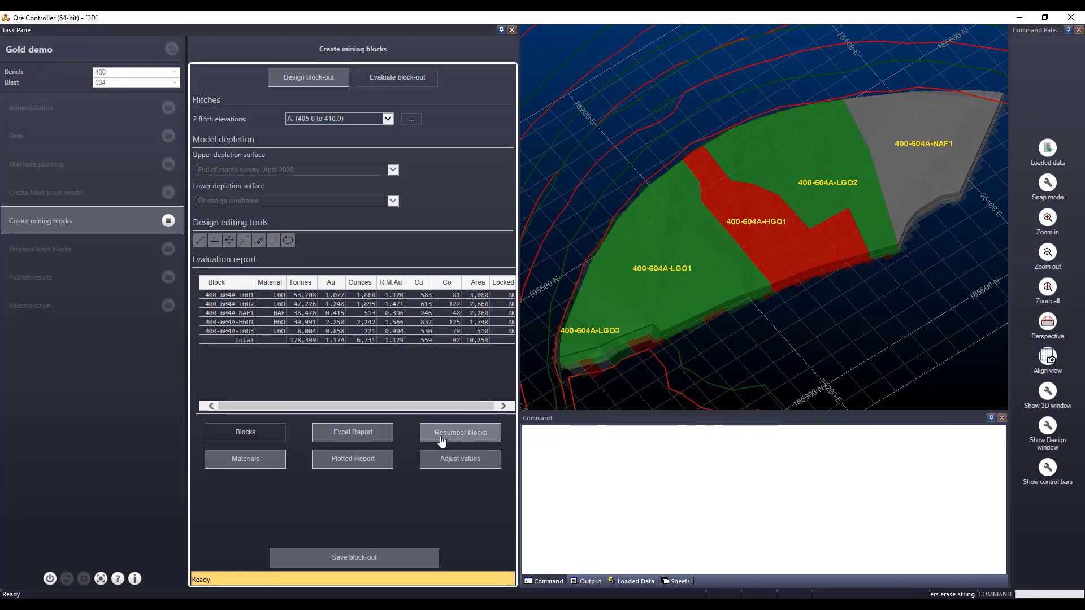
left_click(591, 332)
left_click(672, 261)
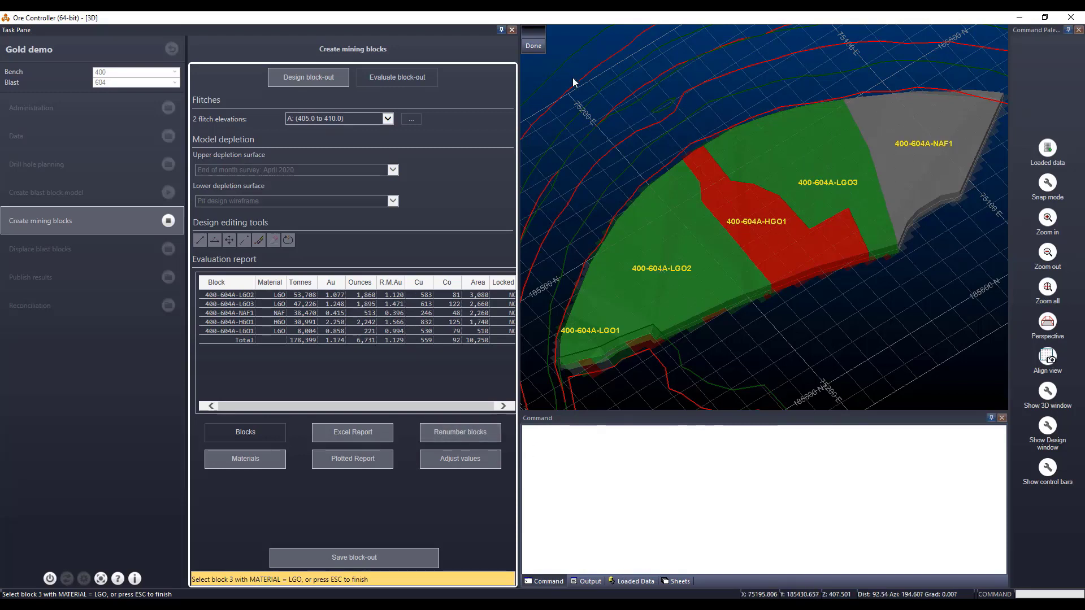
left_click(526, 47)
Step: Renumber flitch A's LGO blocks starting from the opposite end, making the block beside NAF1 number 1 and the large 400-604A-LGO2 block number 2
left_click(432, 443)
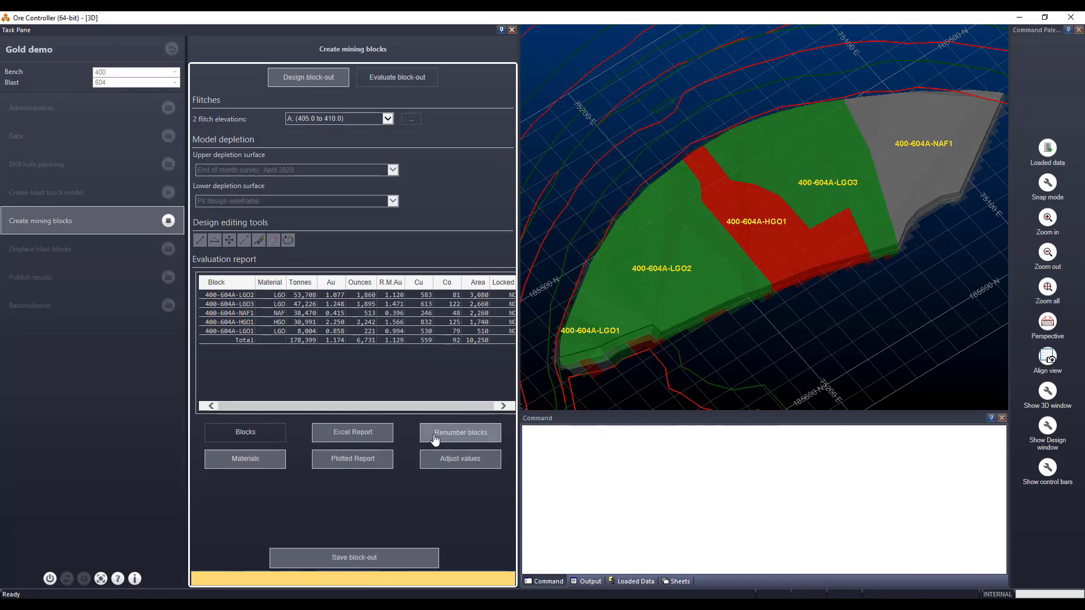
left_click(822, 184)
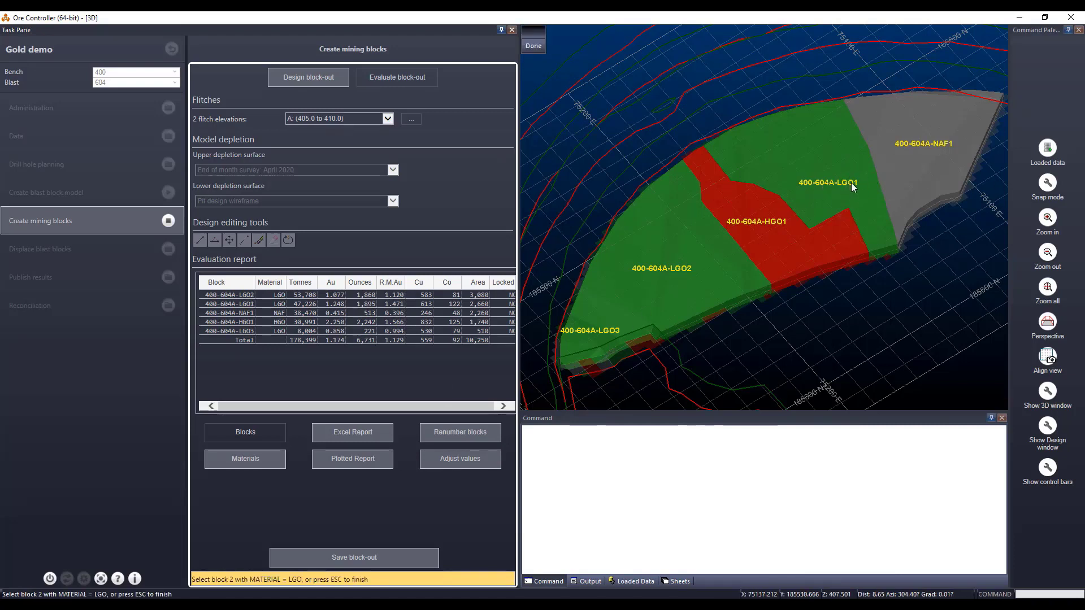
key("Escape")
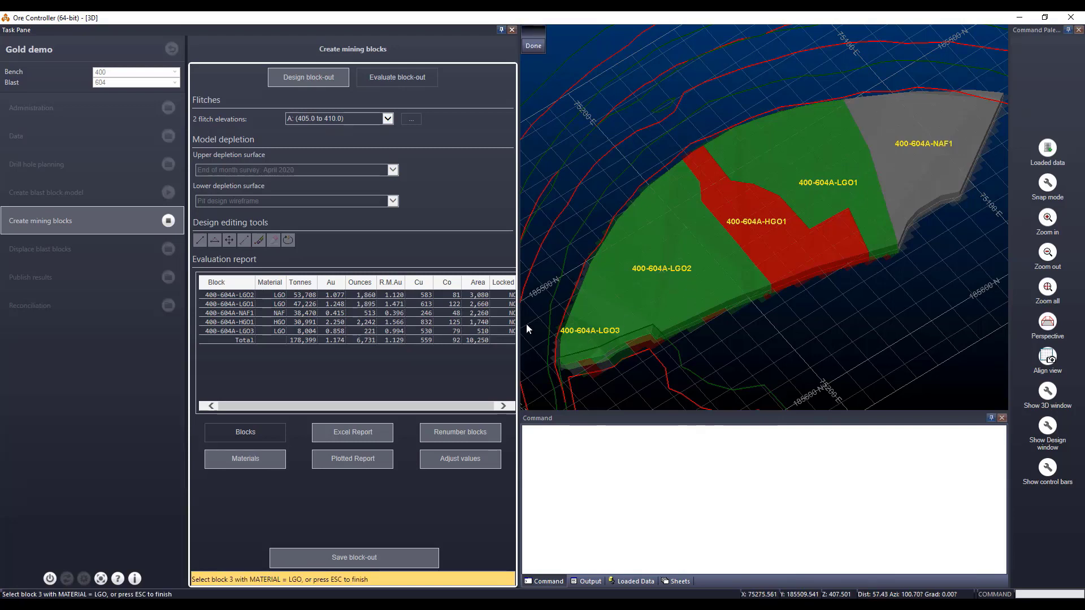
left_click(534, 46)
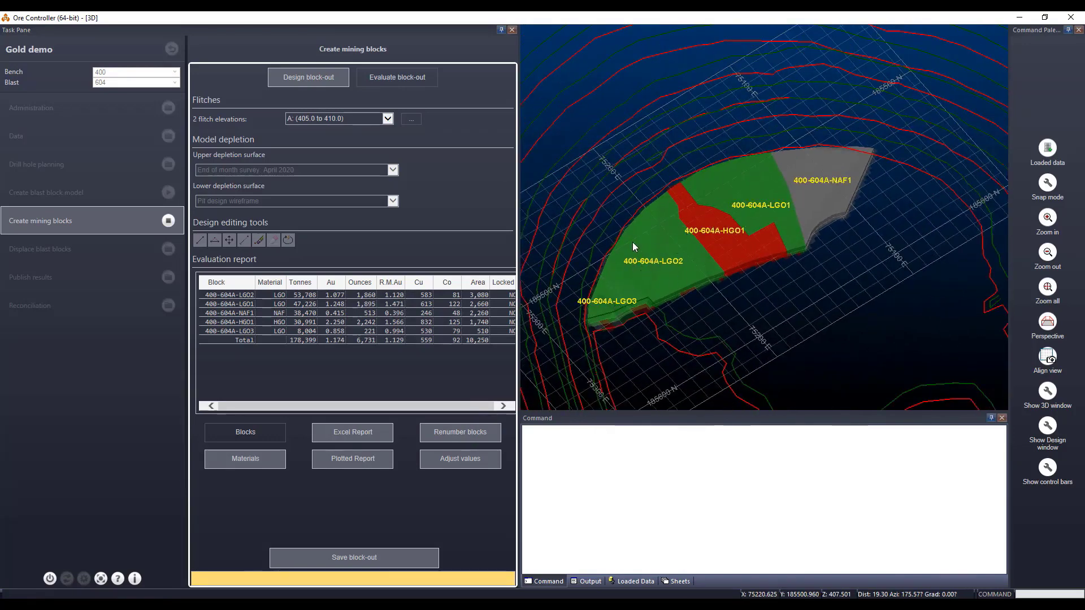
Step: Display the evaluation report and blocks of flitch B (400.0 to 405.0)
left_click(351, 122)
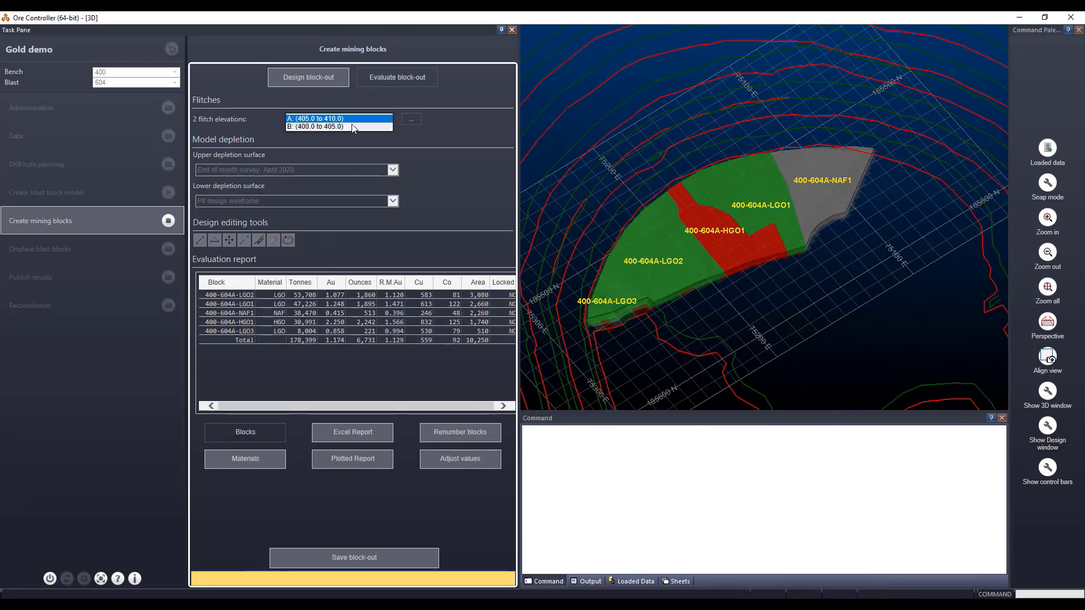
left_click(313, 127)
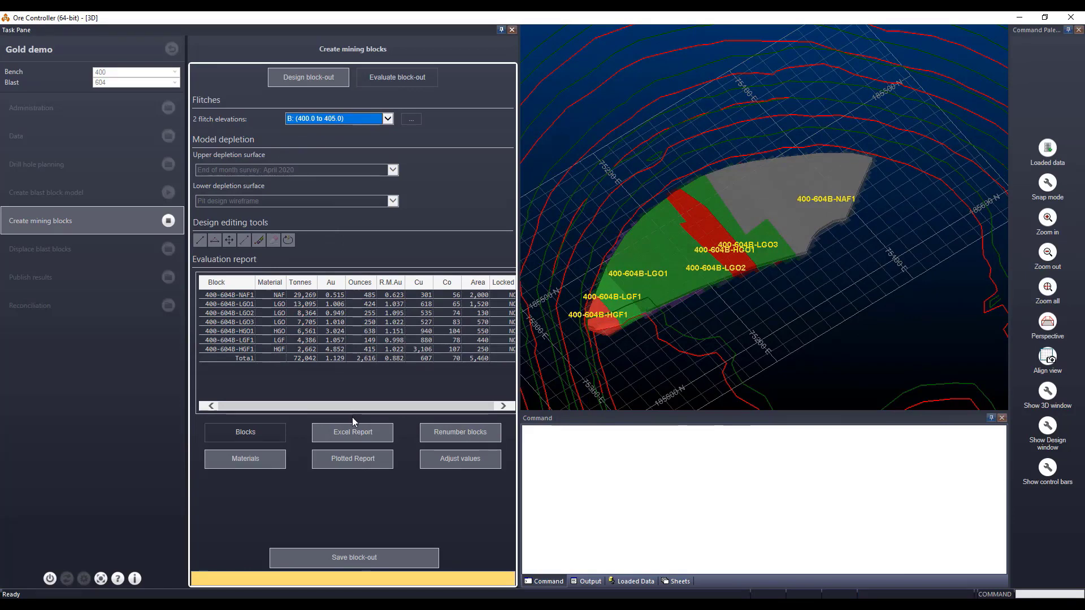
Step: Generate the Excel report of the blast's mining blocks and examine its Report and Data sheets
left_click(337, 433)
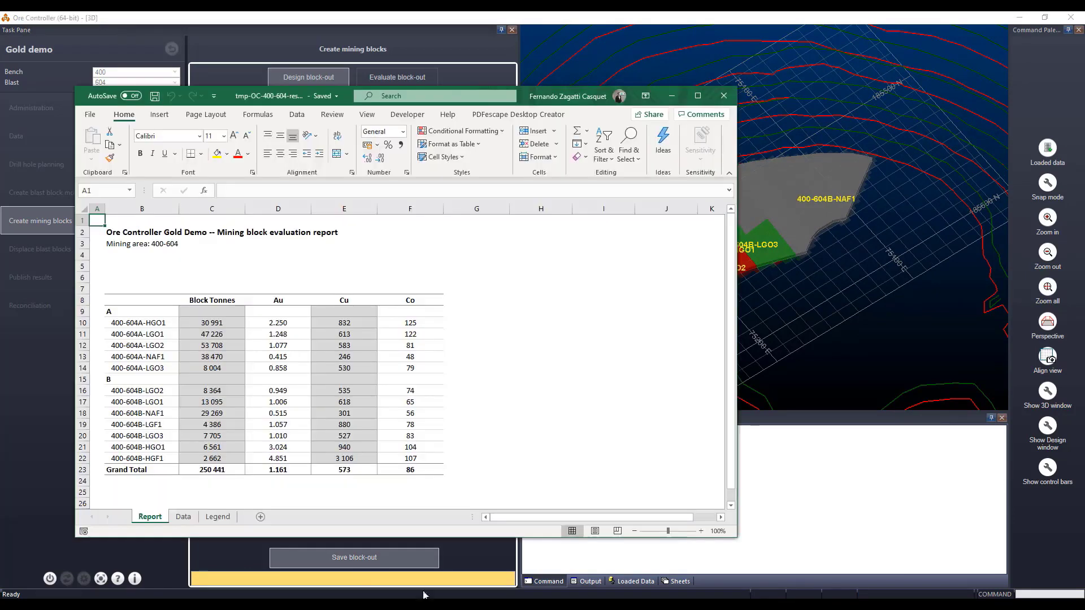
left_click(698, 94)
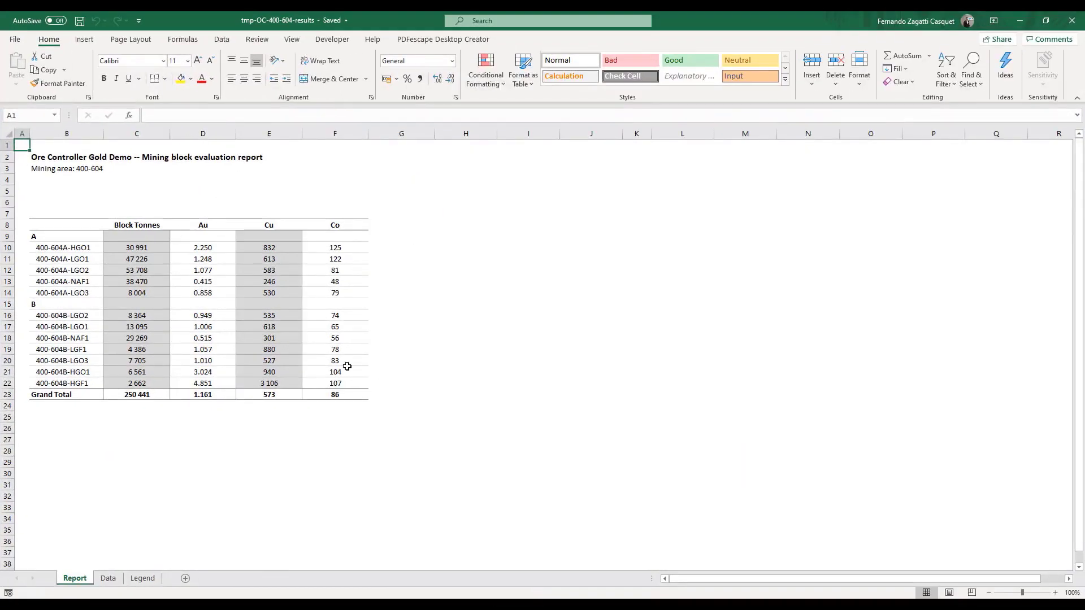
left_click(108, 578)
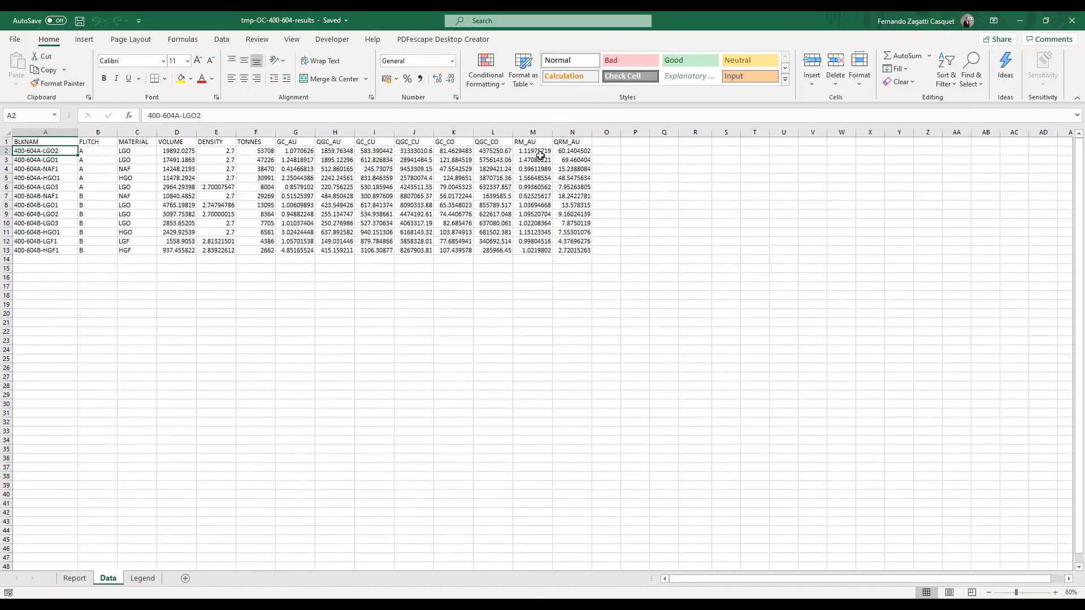
left_click(74, 578)
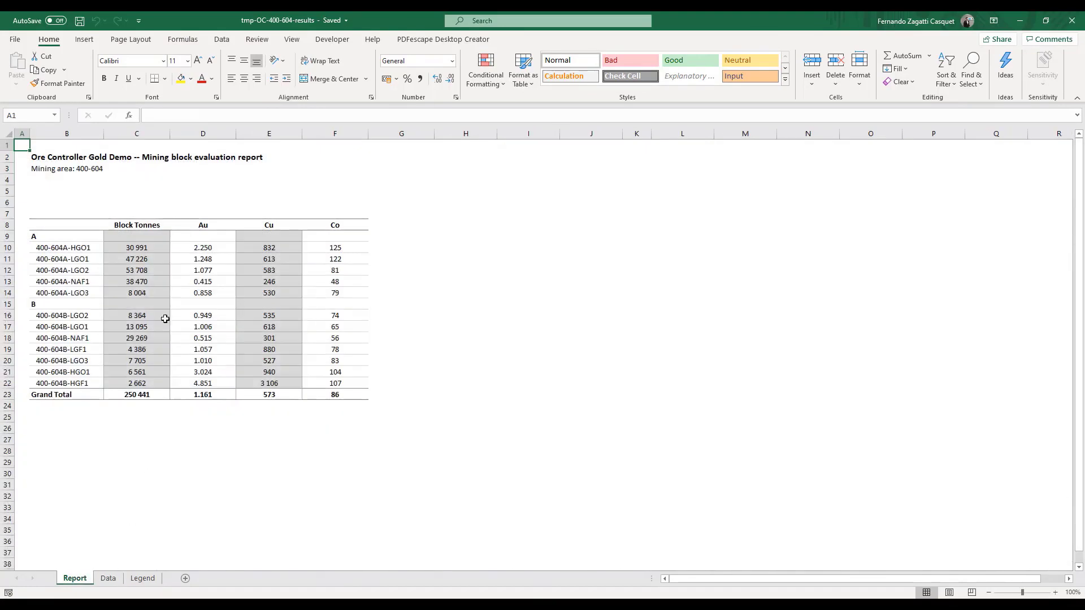
Step: Inspect the report's pivot table fields and source data in Excel, and close the workbook to return to Ore Controller
left_click(130, 251)
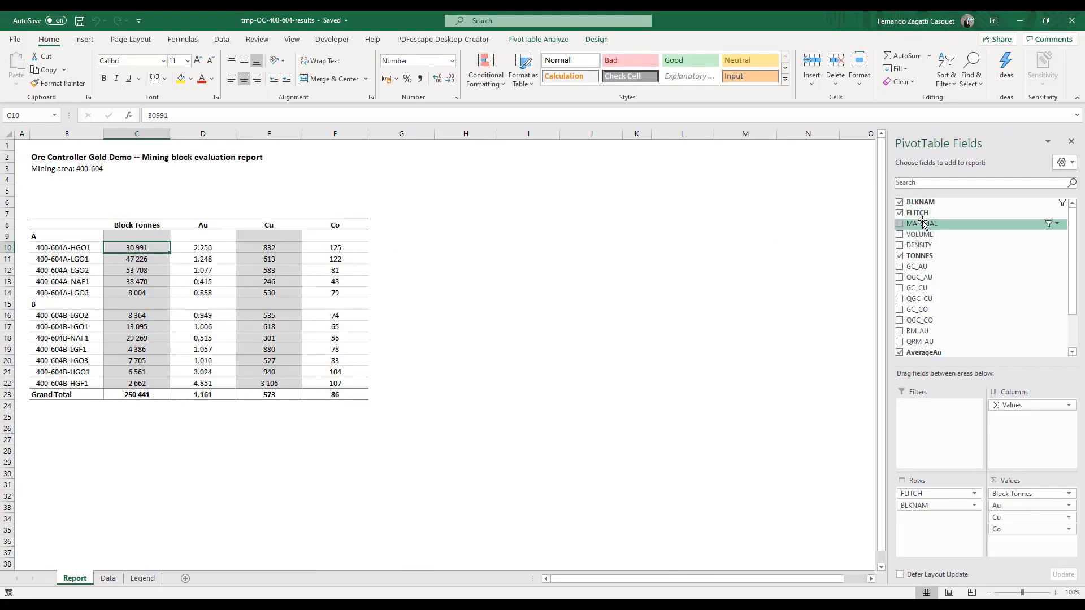
left_click(107, 578)
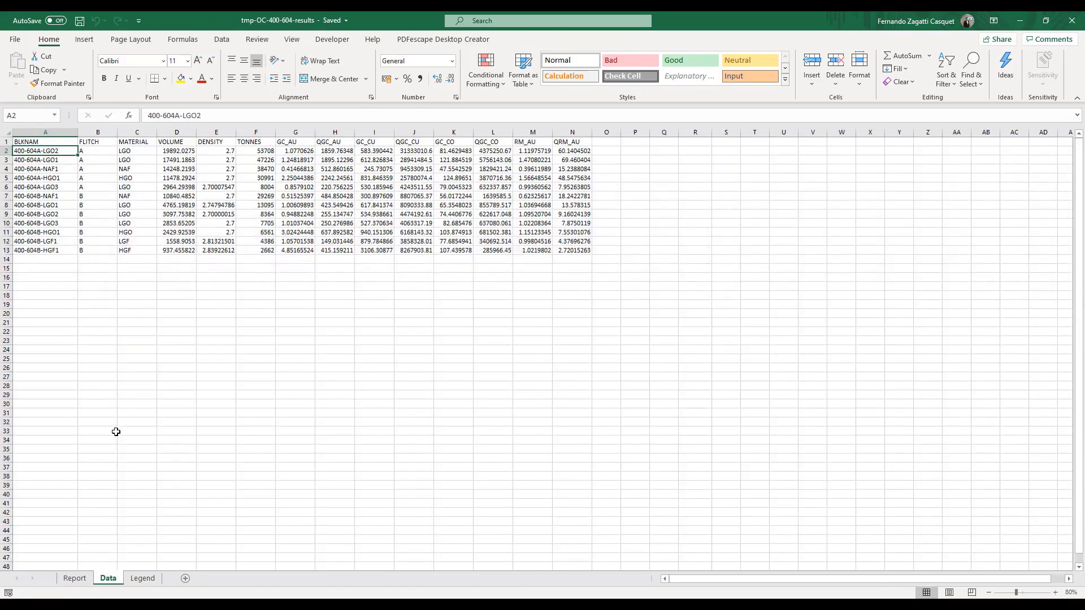
left_click(76, 578)
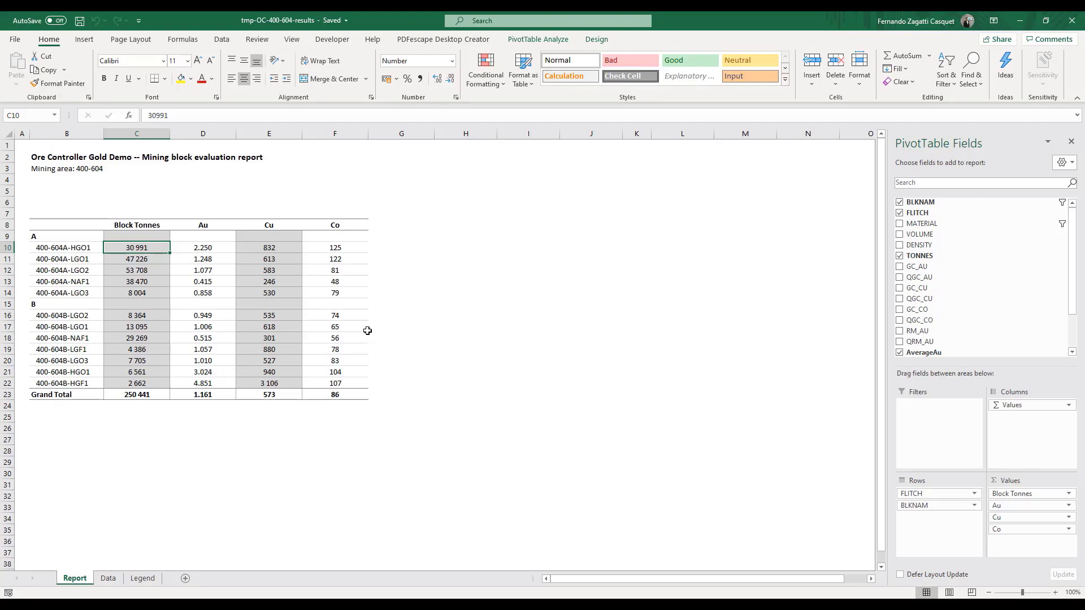
mouse_move(367, 331)
left_click(148, 341)
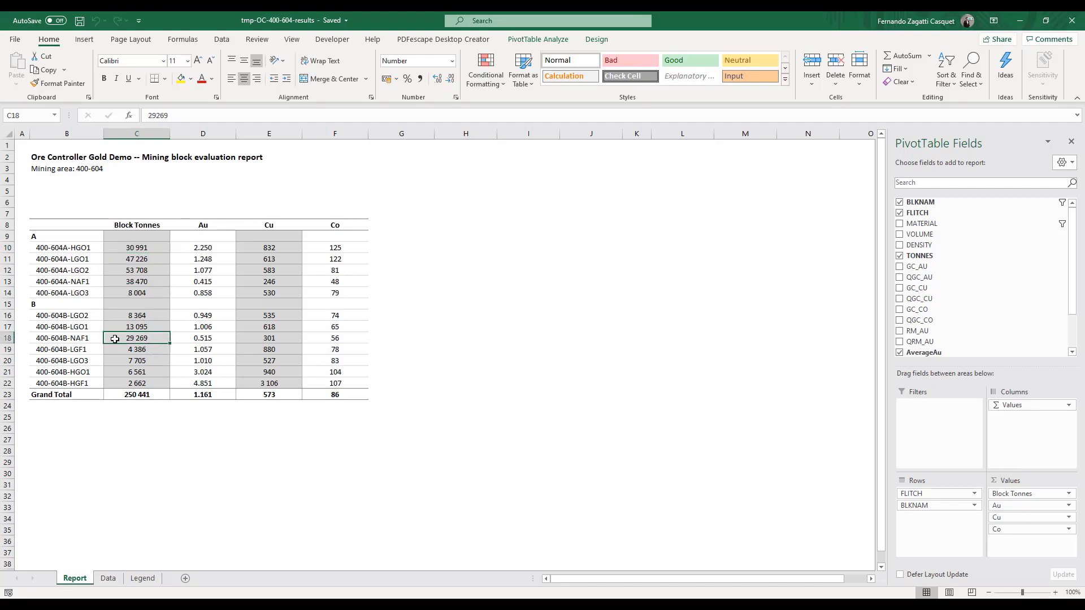
mouse_move(123, 328)
left_click(1071, 20)
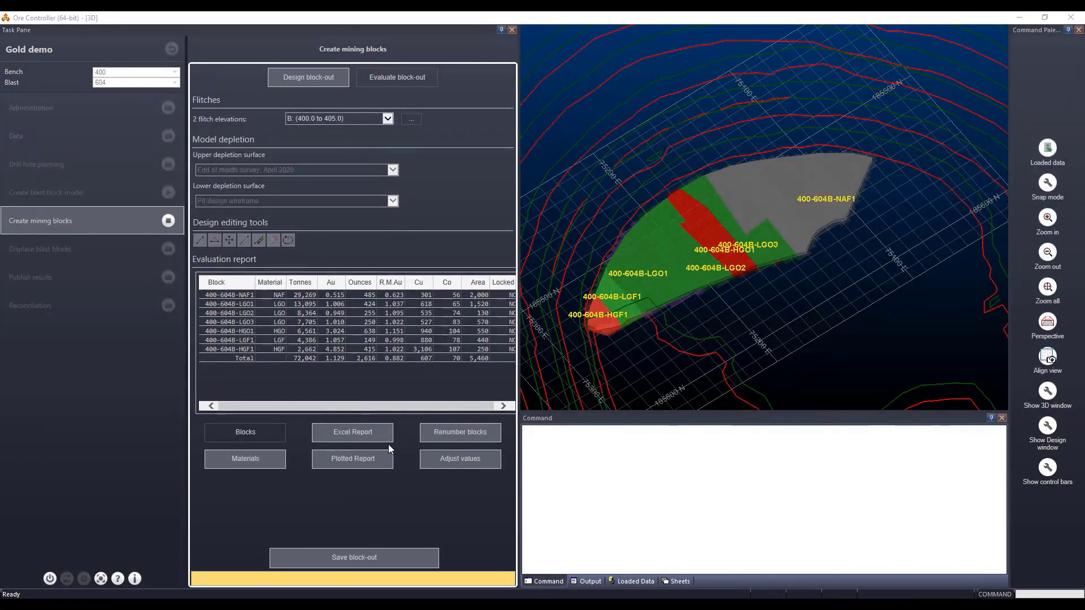
Step: Create flitch B's plotted report with the markup plot scaled to 1:800, and view its point coordinate table in Excel
left_click(347, 462)
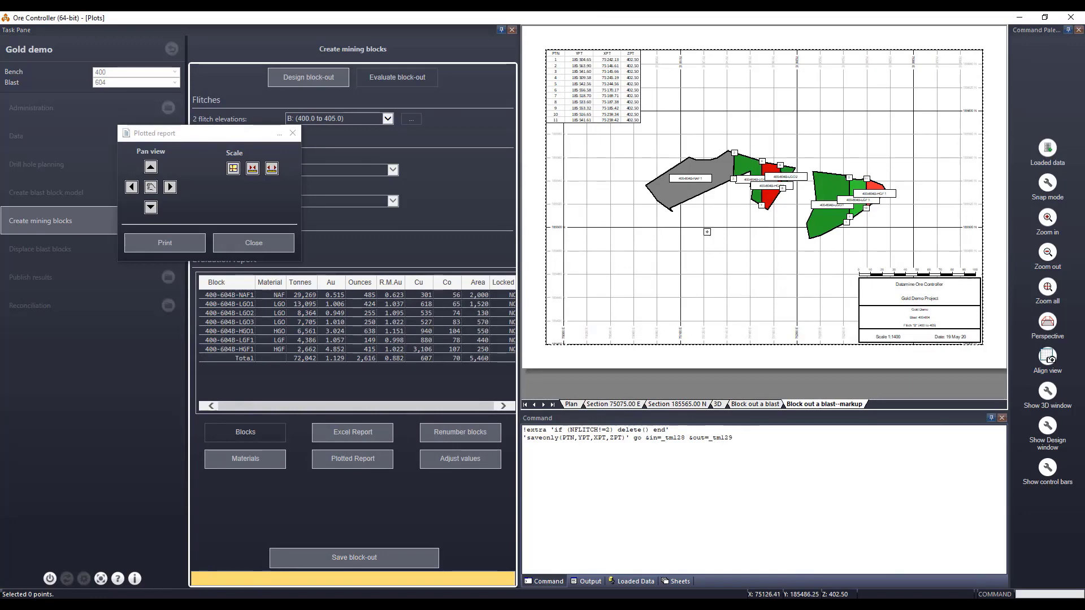
left_click(252, 168)
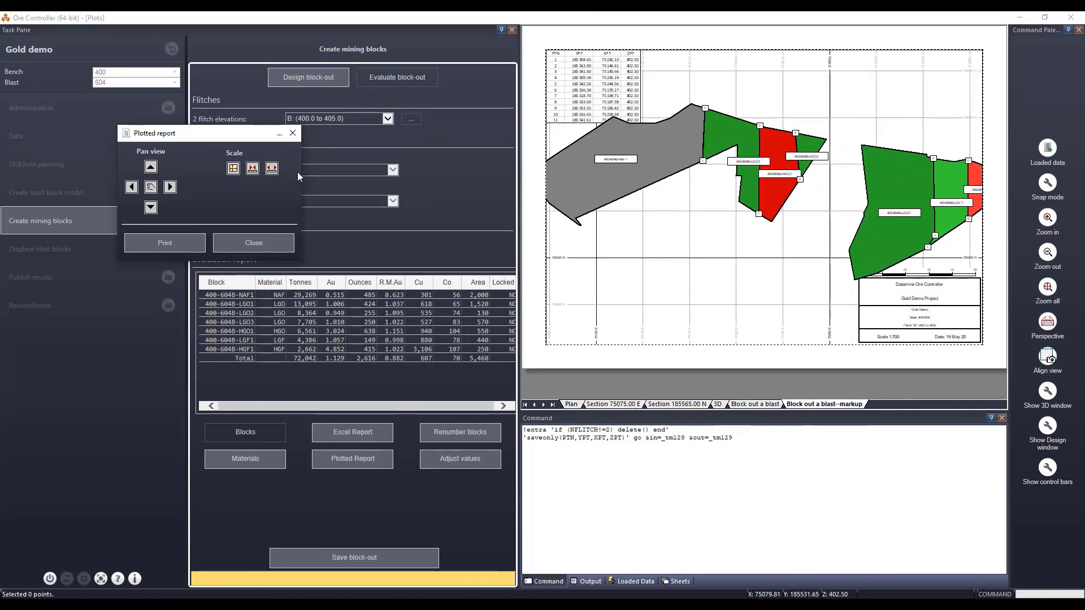
left_click(272, 168)
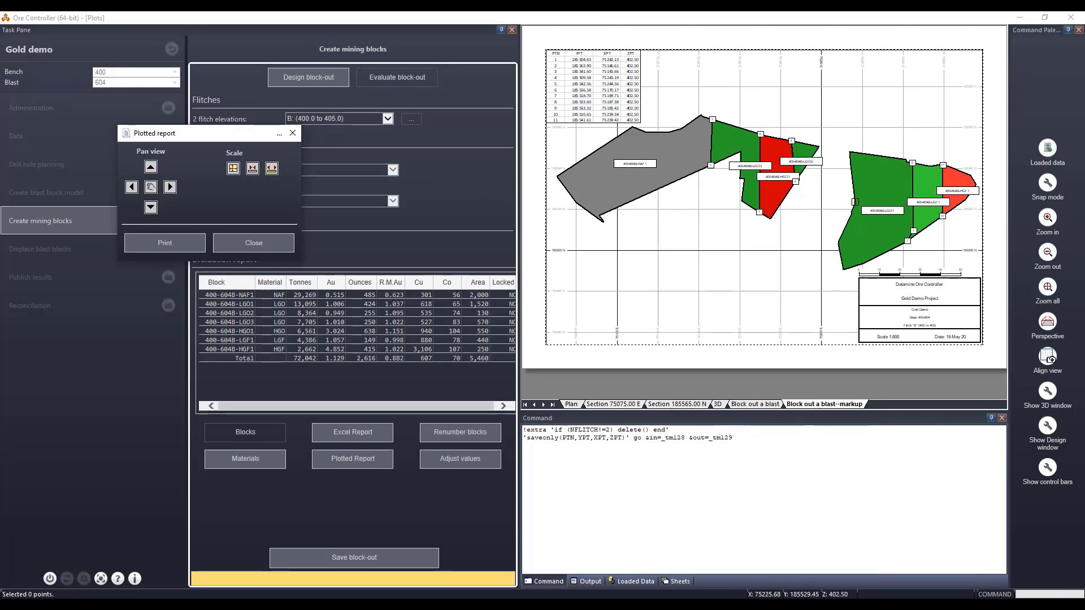
double_click(588, 95)
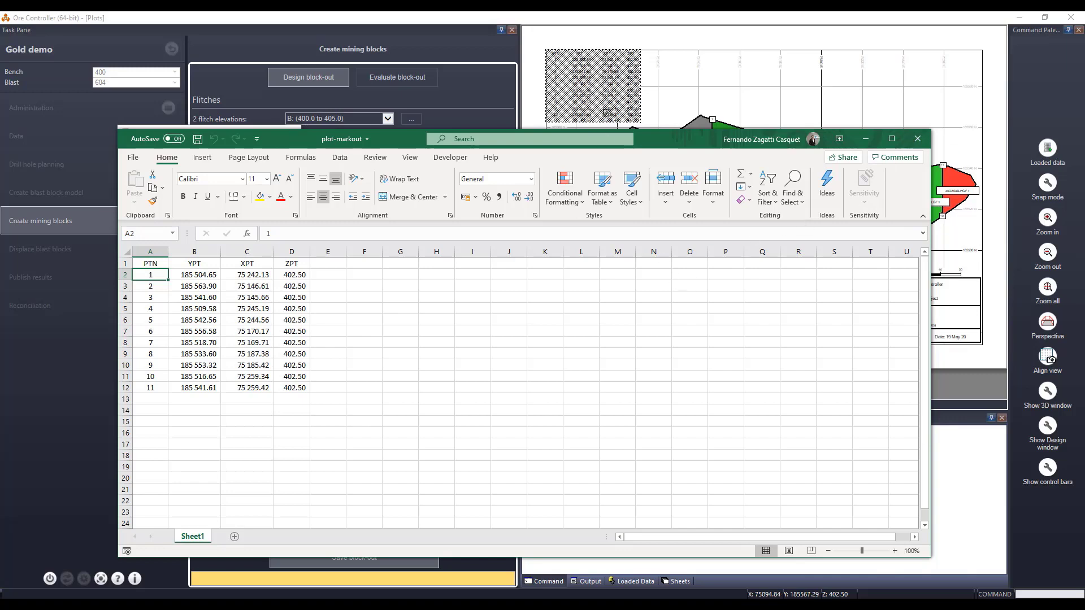
left_click(917, 139)
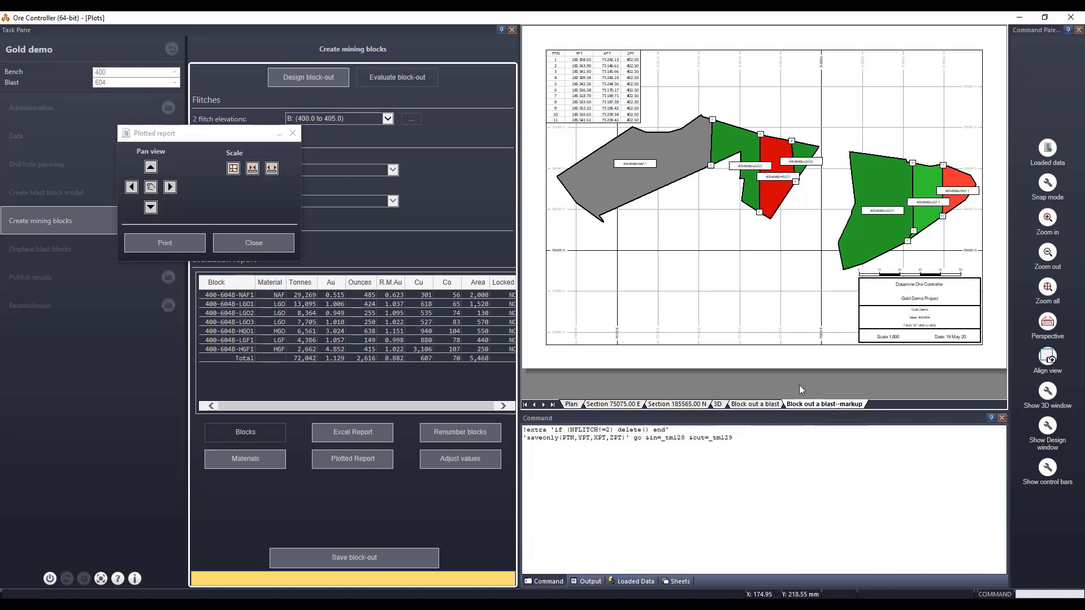
Step: Display the Block out a blast plot sheet and enlarge its drawing scale to 1:800
left_click(744, 405)
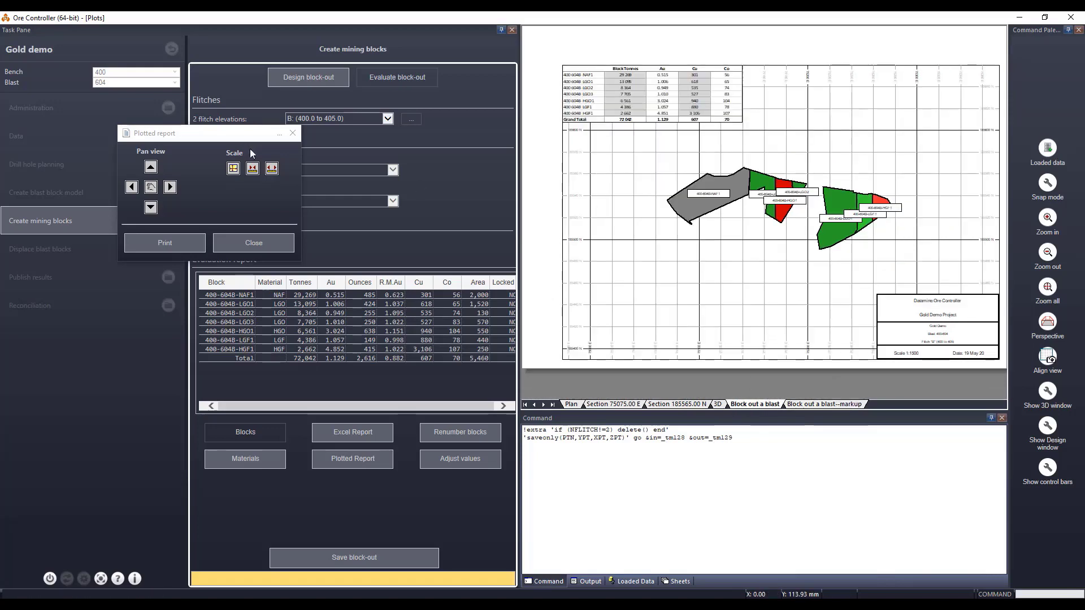
left_click(254, 171)
left_click(255, 172)
left_click(255, 171)
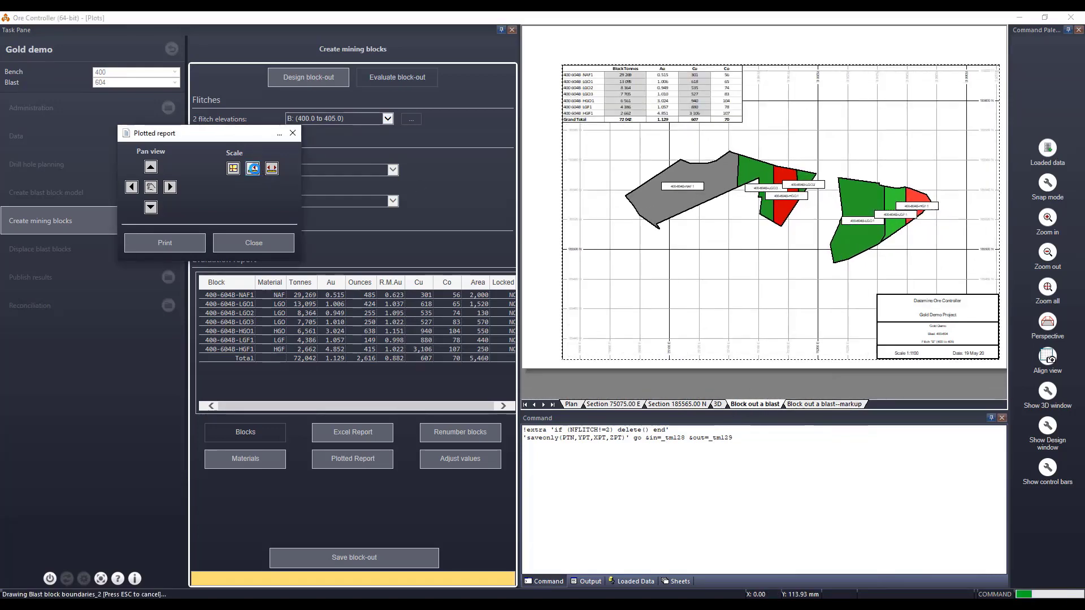
Step: Open the plot's block tonnes and grades table in Excel, inspect its pivot table, and close it without saving
left_click(603, 93)
double_click(604, 93)
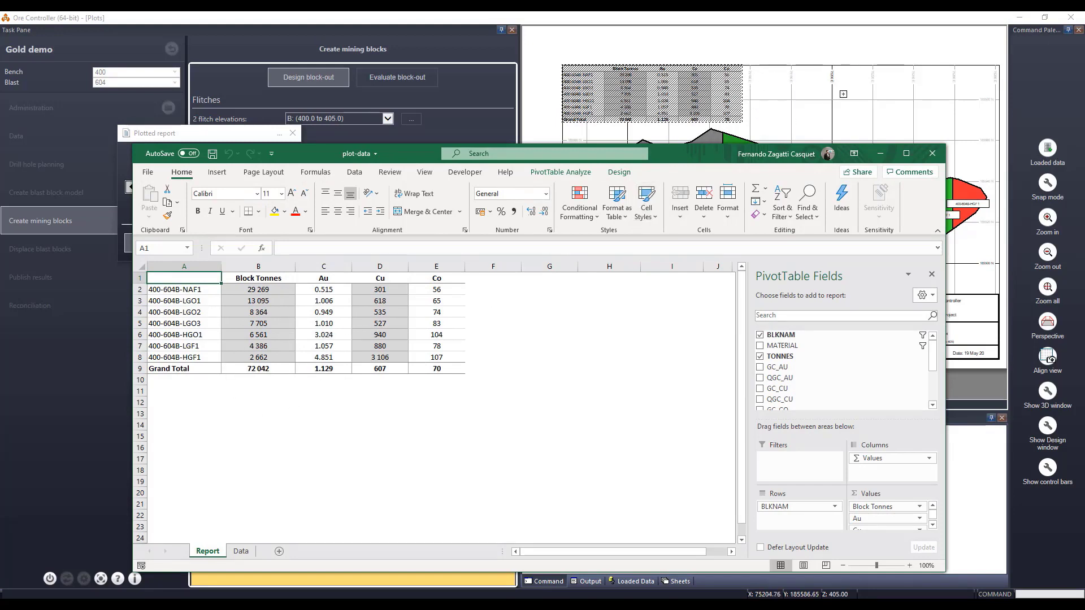
left_click(347, 325)
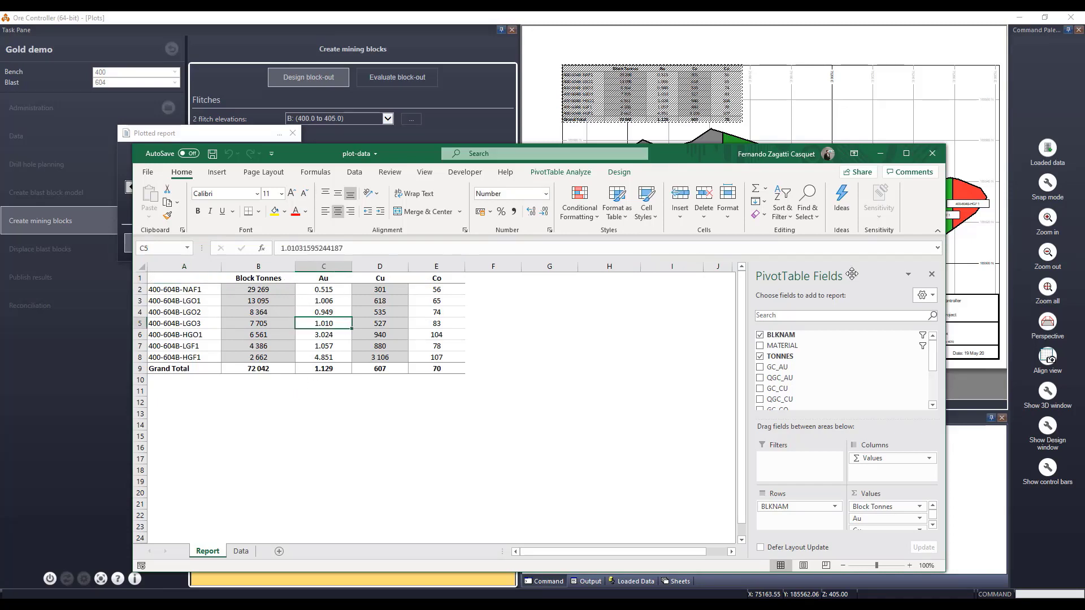
left_click(933, 153)
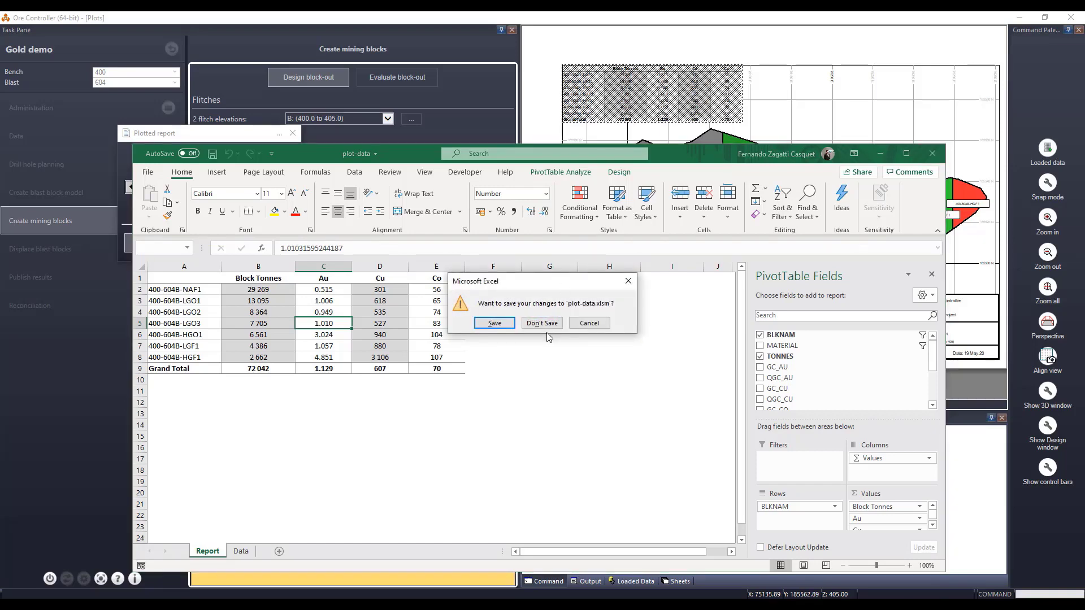
left_click(542, 326)
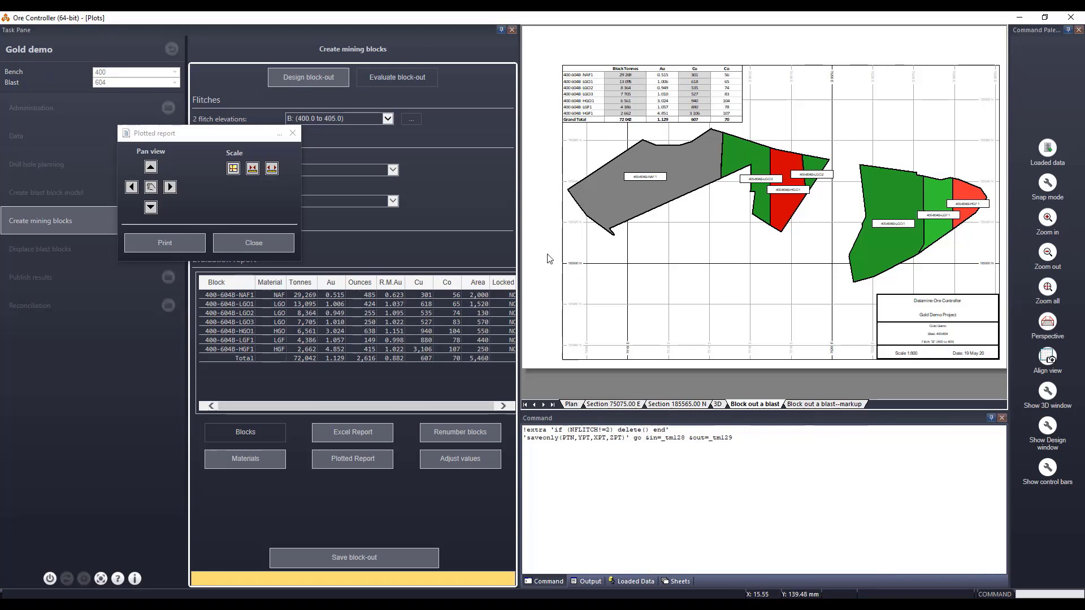
Step: Reposition the blocks within the plot frame using cursor and directional panning, and close the plotted report
left_click(151, 186)
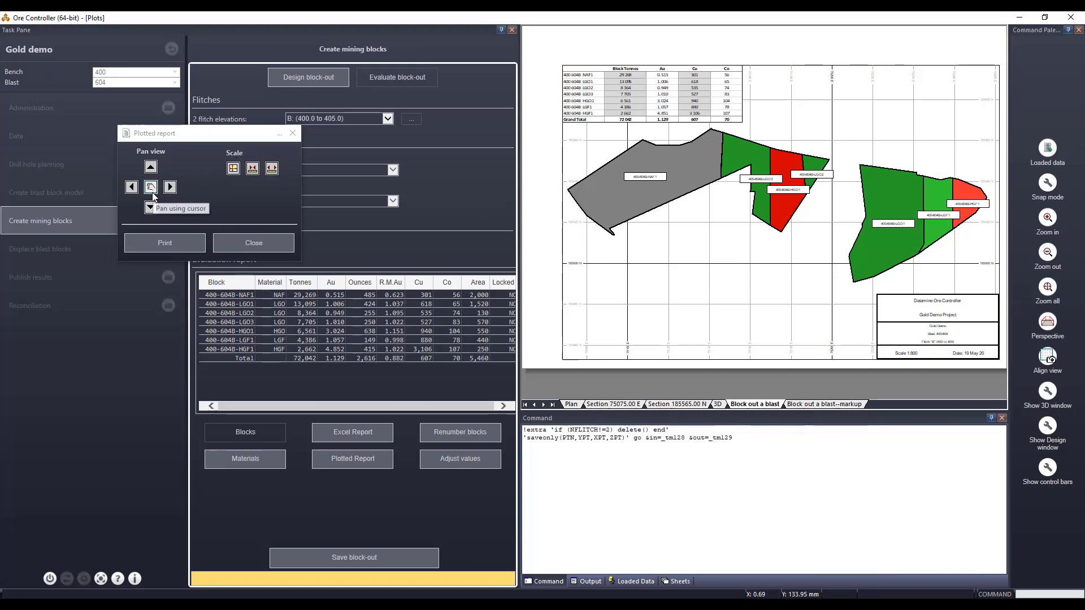
left_click_drag(721, 255, 756, 219)
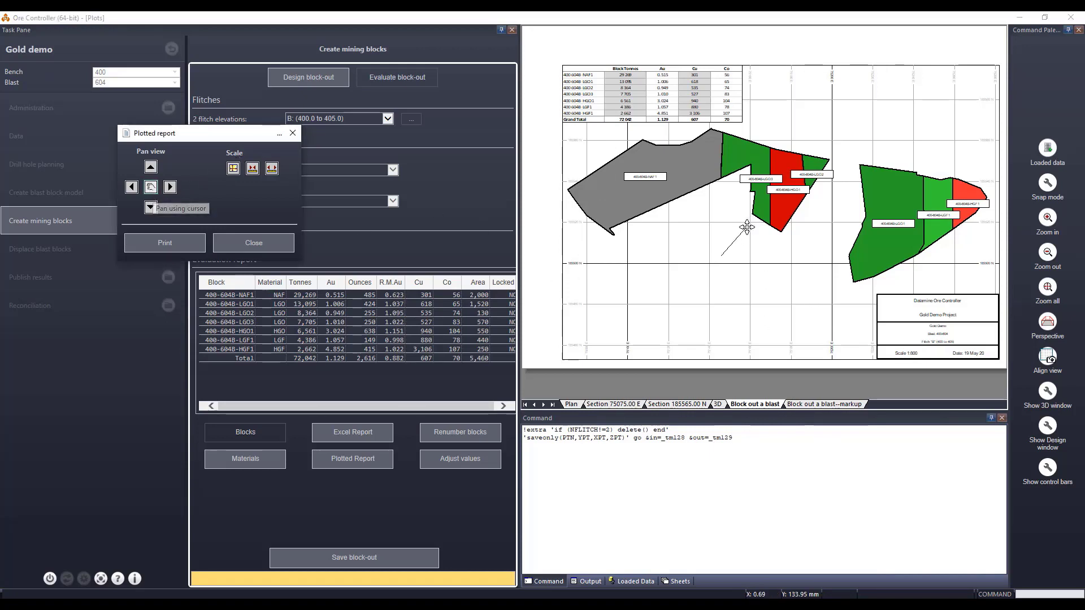
left_click(150, 187)
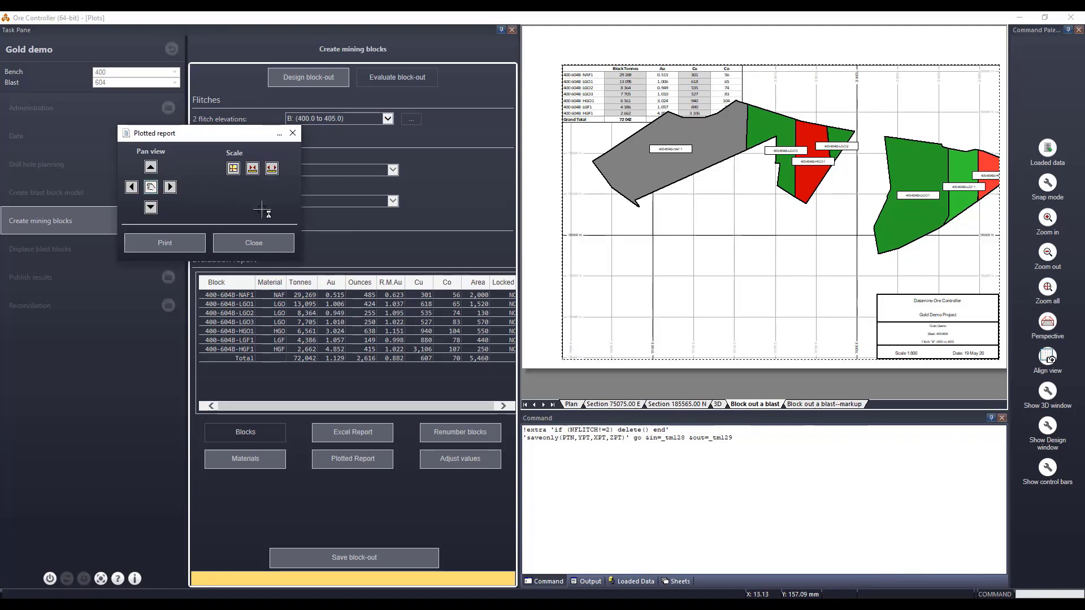
left_click_drag(763, 220, 748, 240)
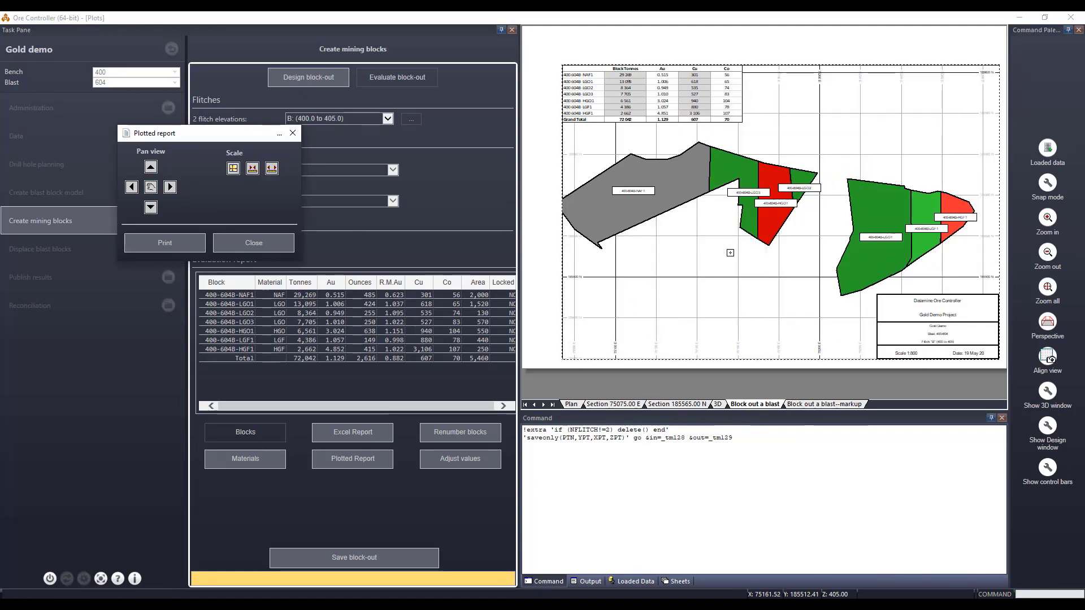
left_click(169, 187)
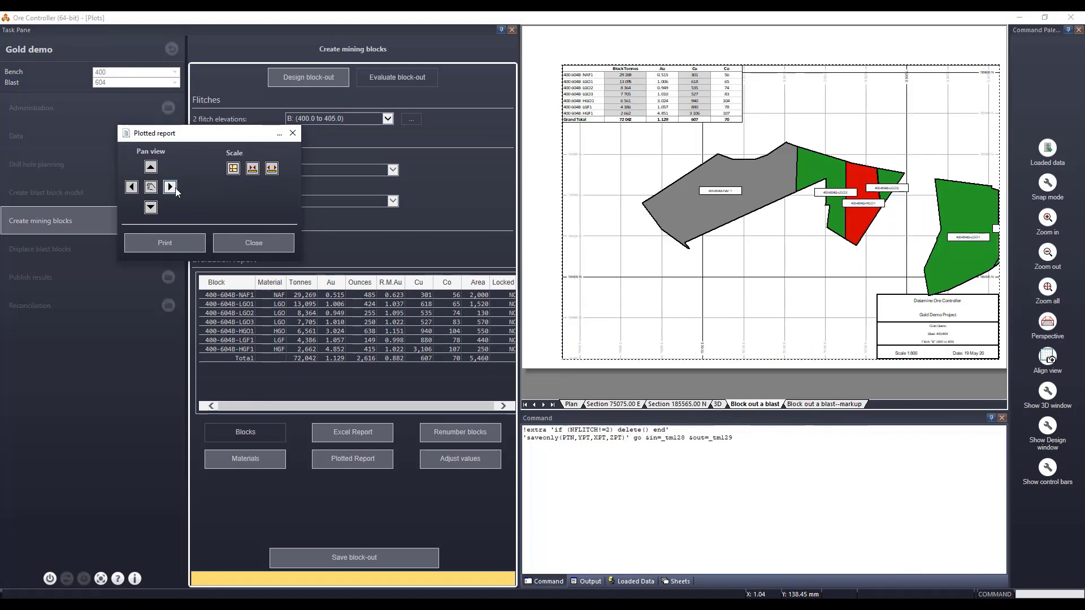
left_click(133, 188)
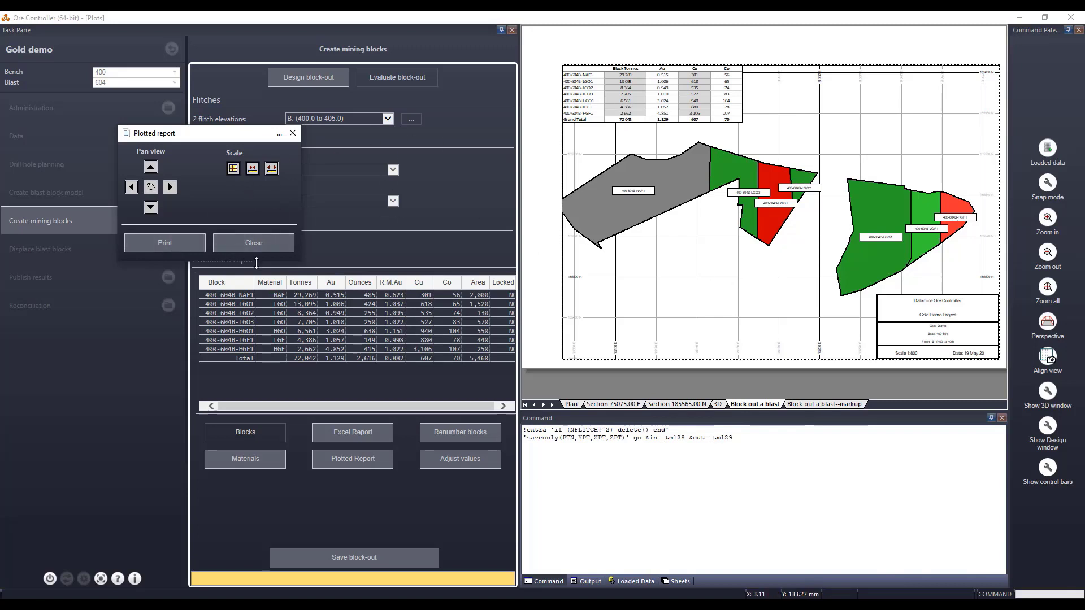
left_click(253, 237)
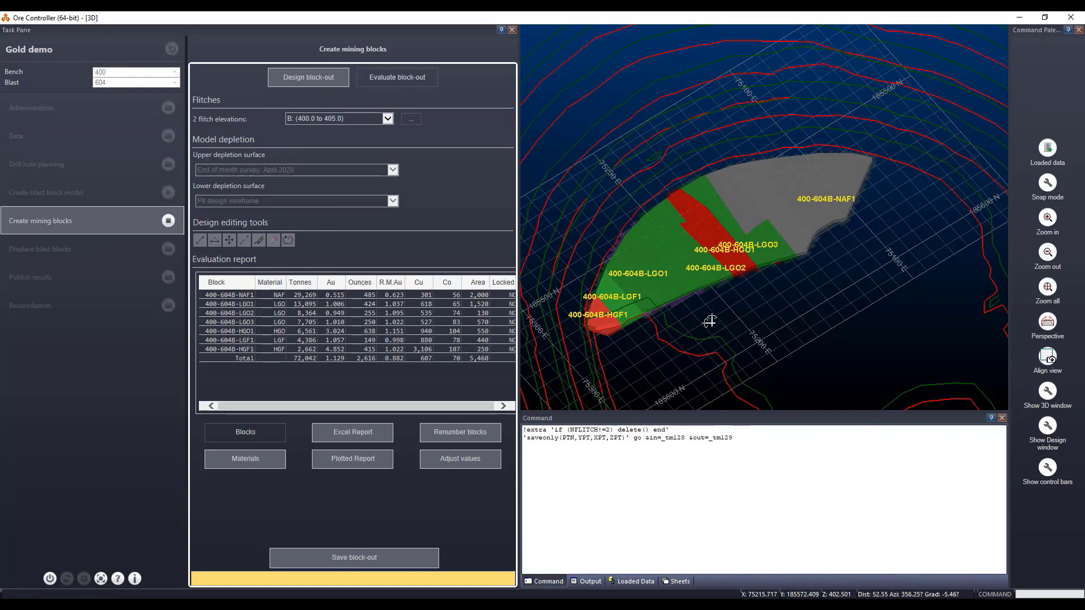
Step: Clear the command output and save the block-out of bench 400, blast 604
left_click_drag(706, 317, 783, 282)
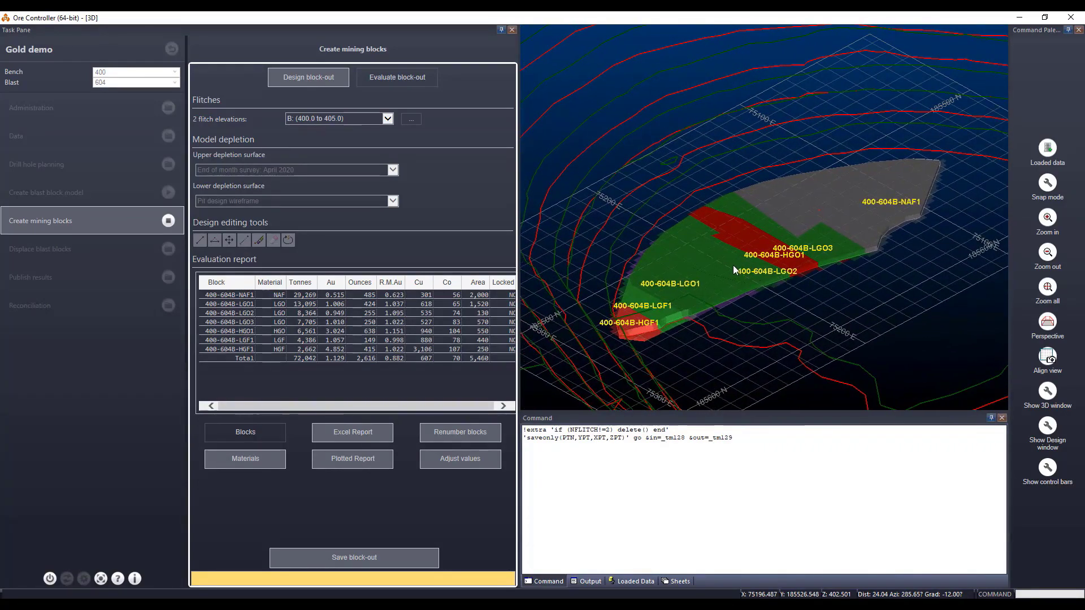
right_click(647, 480)
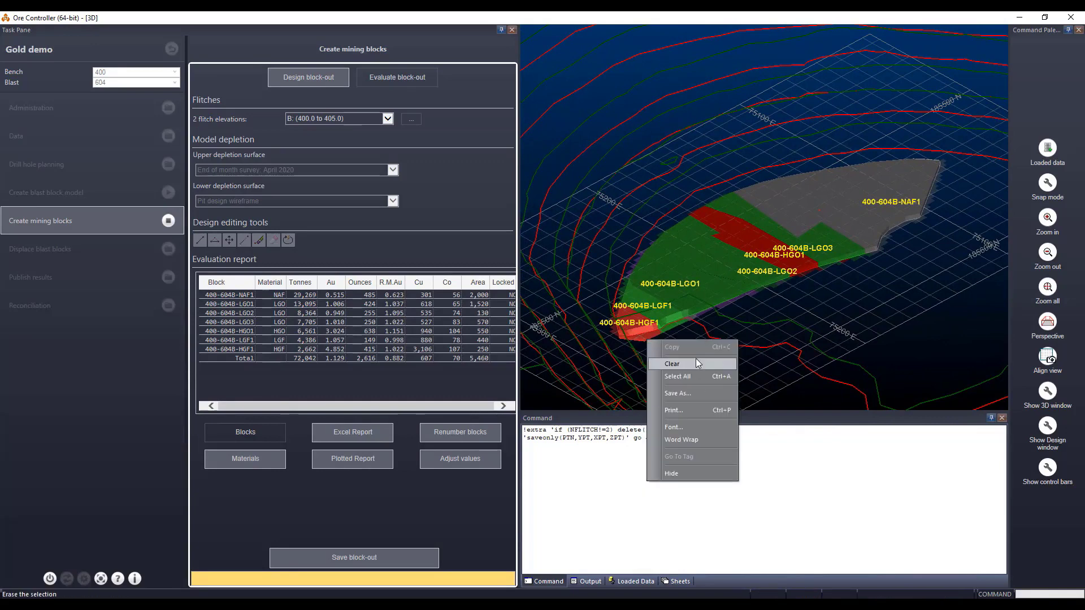
left_click(697, 361)
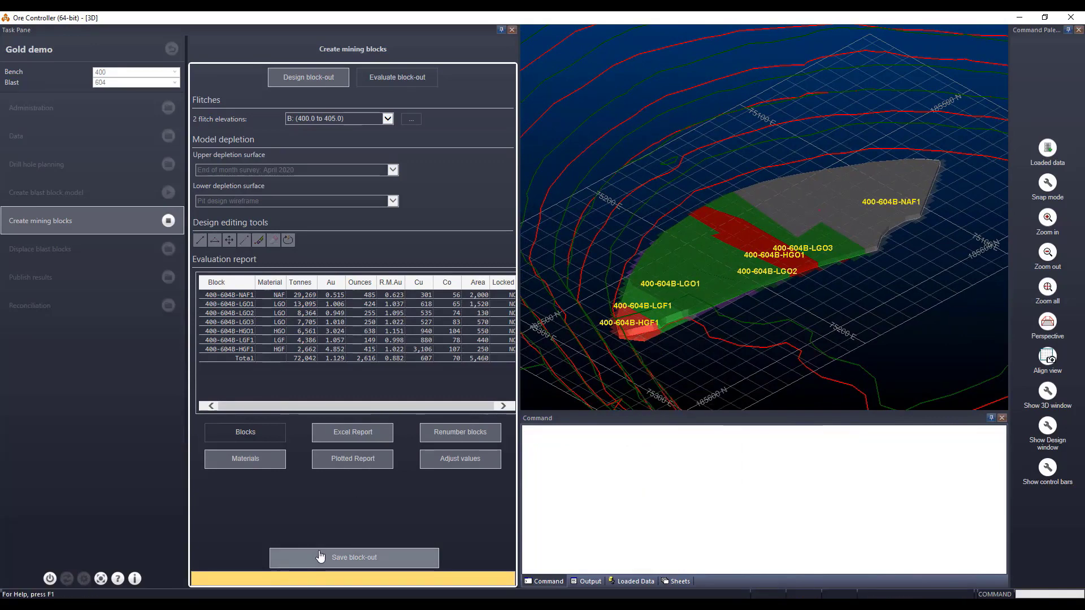
left_click(353, 560)
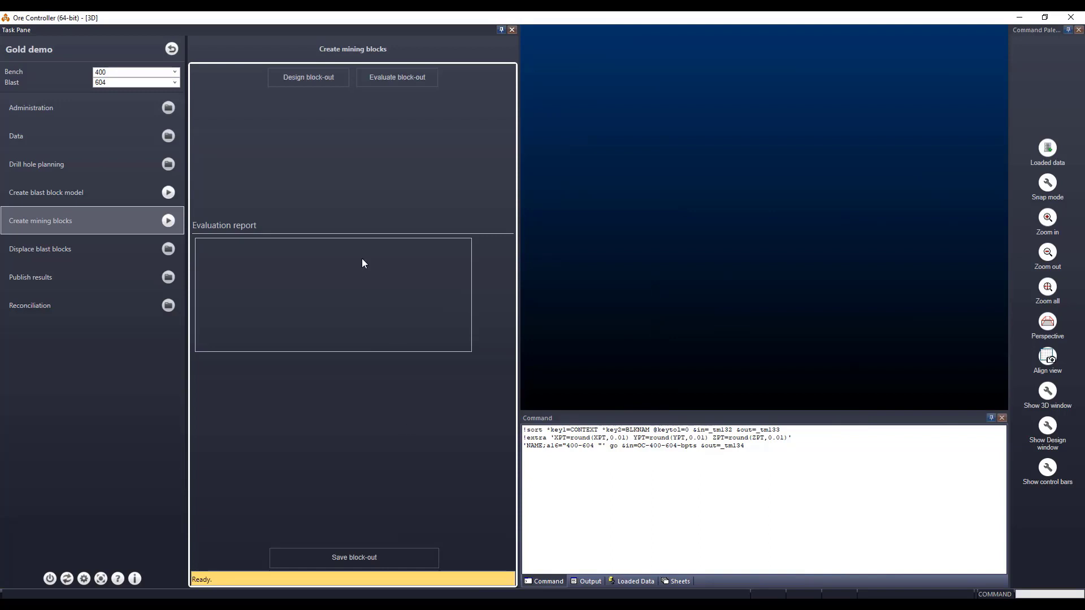
Step: Publish the dig plan data for bench 400, blast 604, and highlight the published folder path of the Excel results
left_click(167, 277)
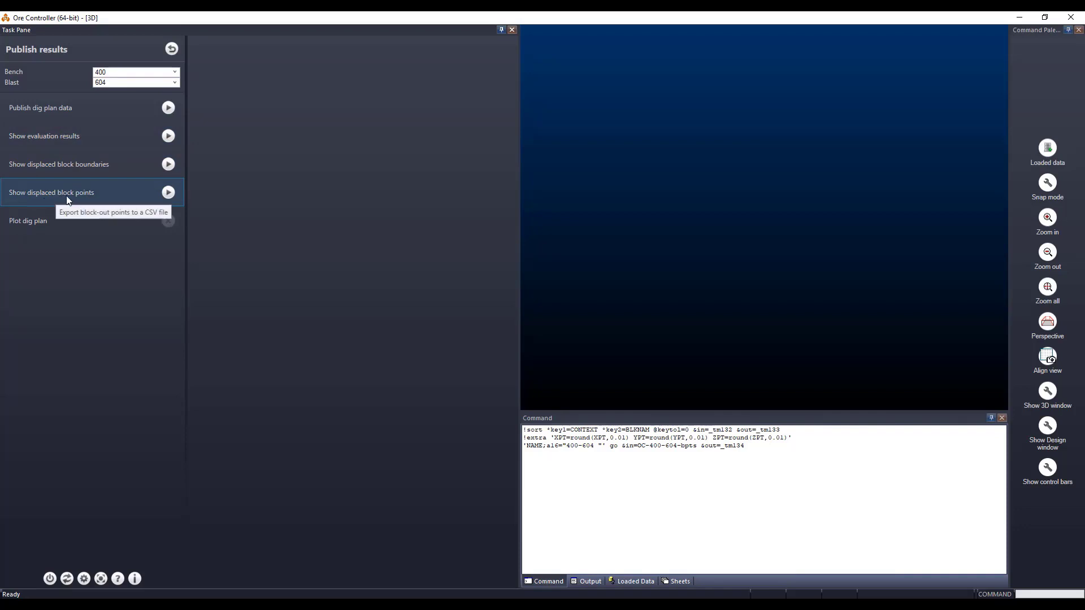
left_click(174, 110)
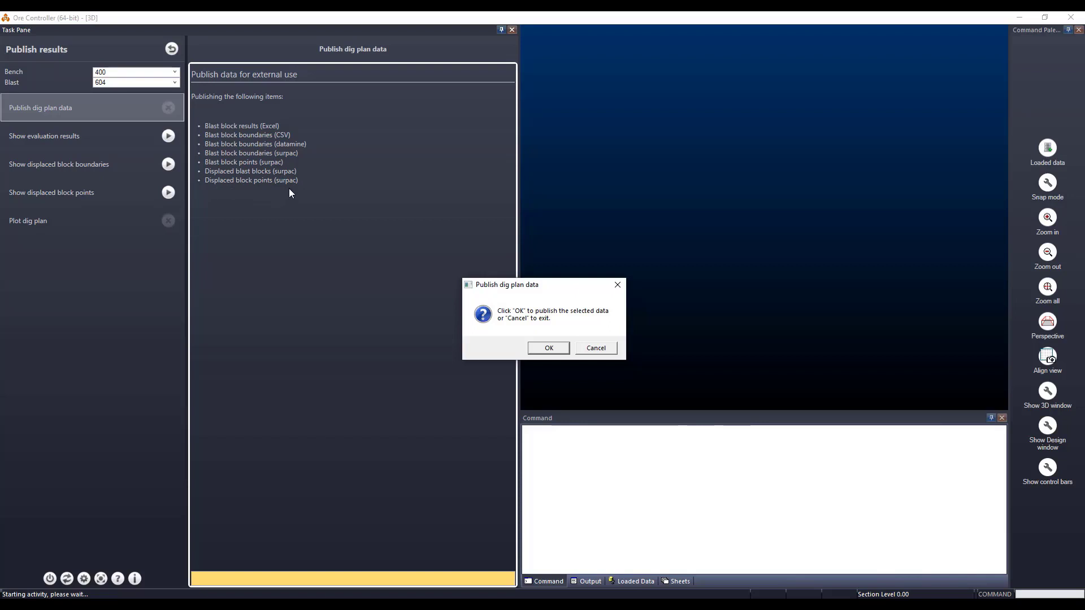
left_click(561, 351)
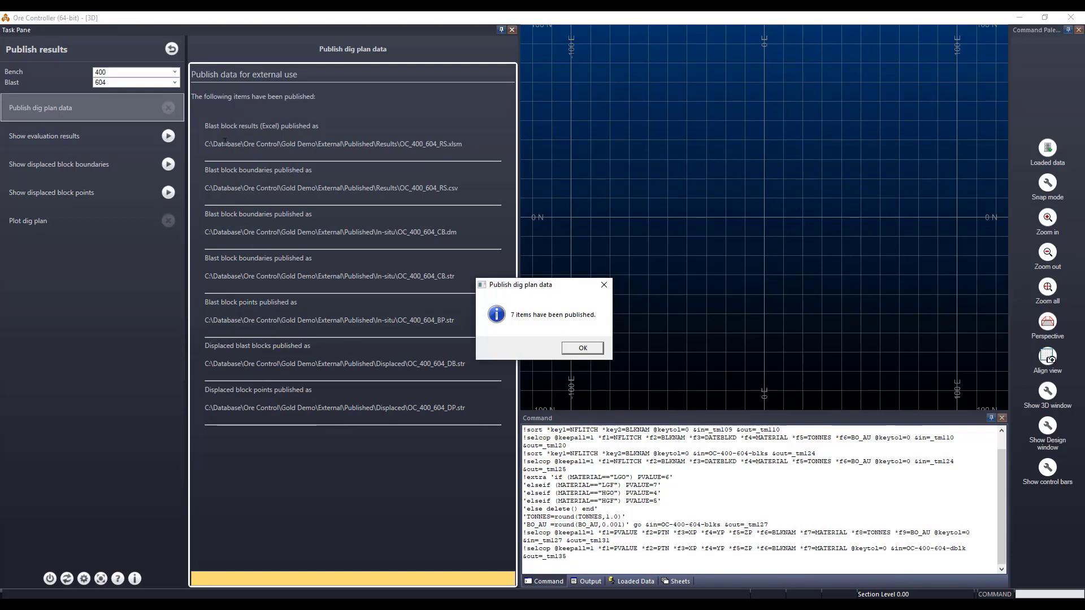
left_click_drag(202, 144, 346, 144)
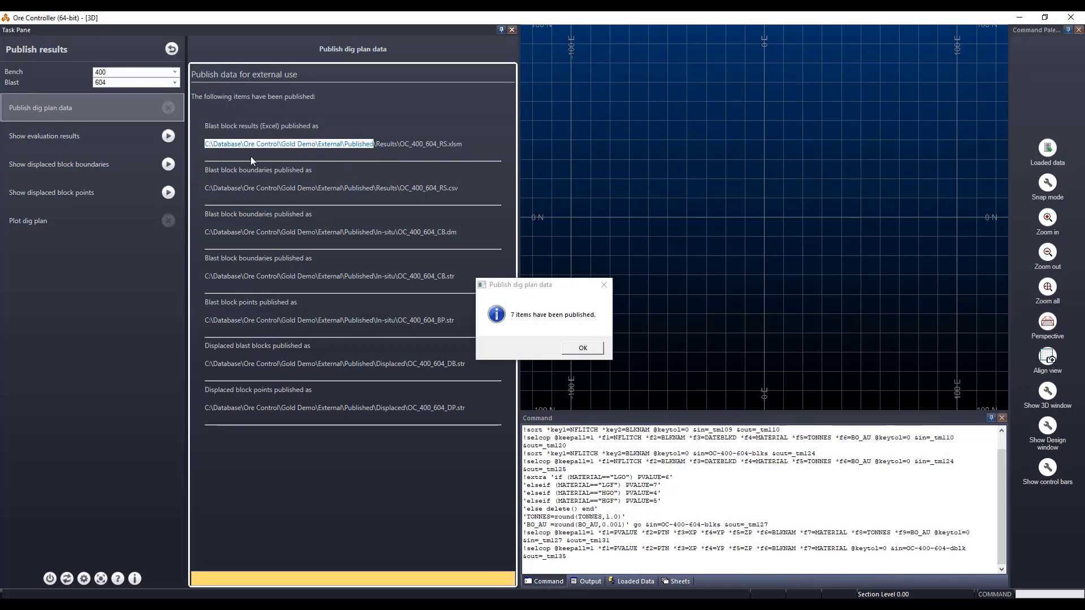
Step: Deselect the published folder path, clear the command output, and dismiss the dig plan publishing confirmation
left_click(394, 146)
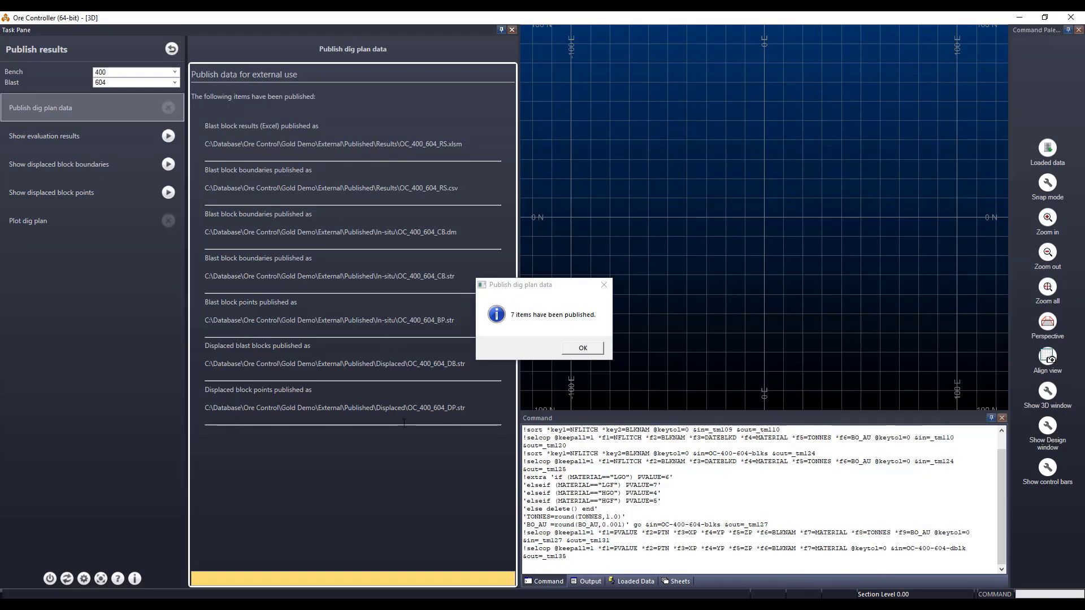
right_click(559, 502)
left_click(608, 370)
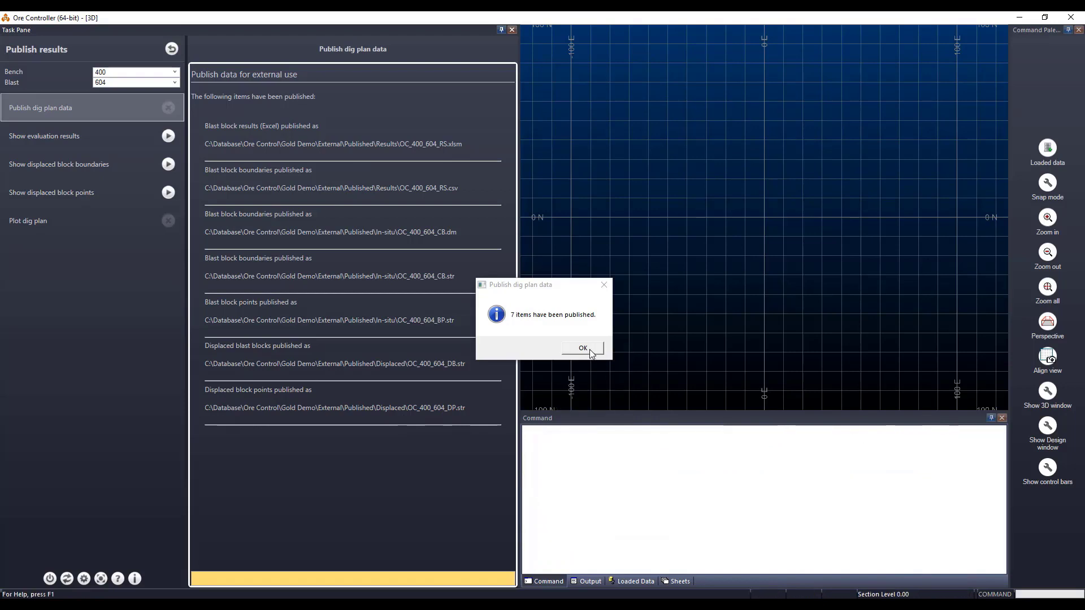
left_click(590, 351)
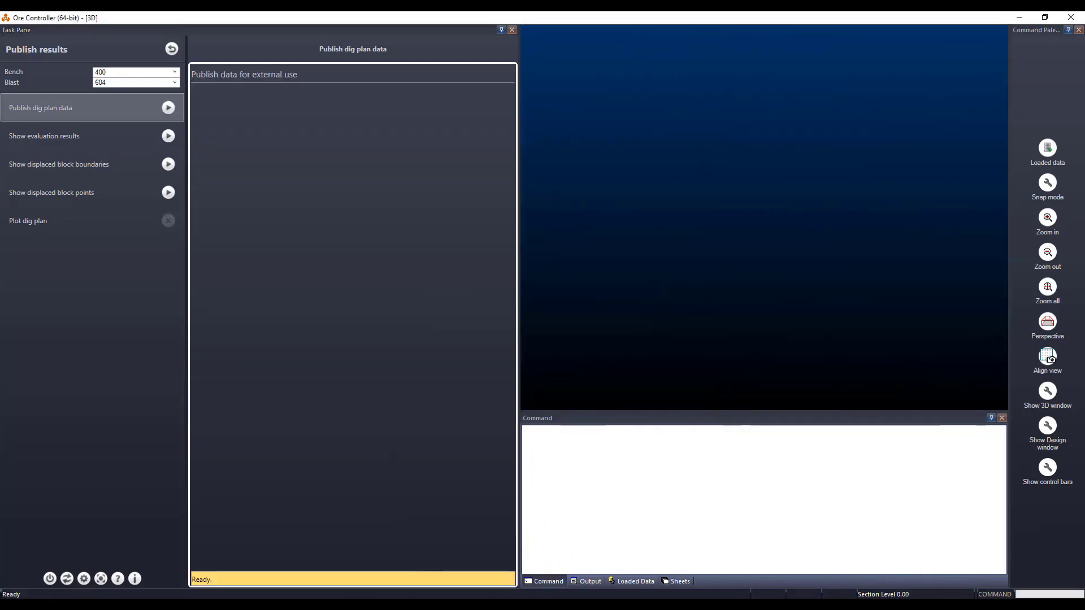
Step: In Reconciliation, add OC-400-603 to the output, update the combined model with it, and save the combined model
left_click(171, 49)
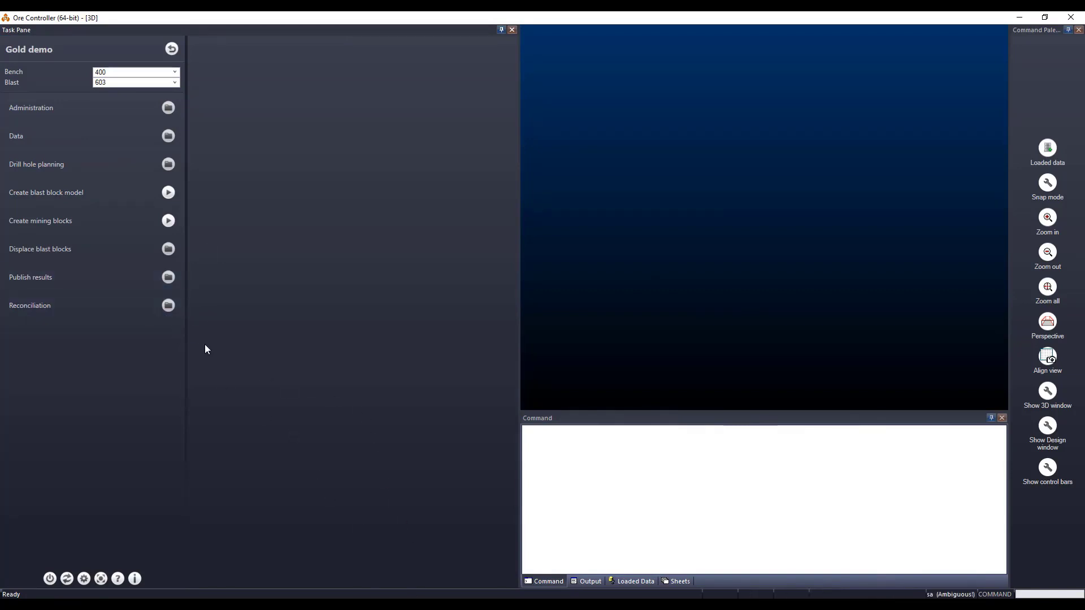
left_click(168, 305)
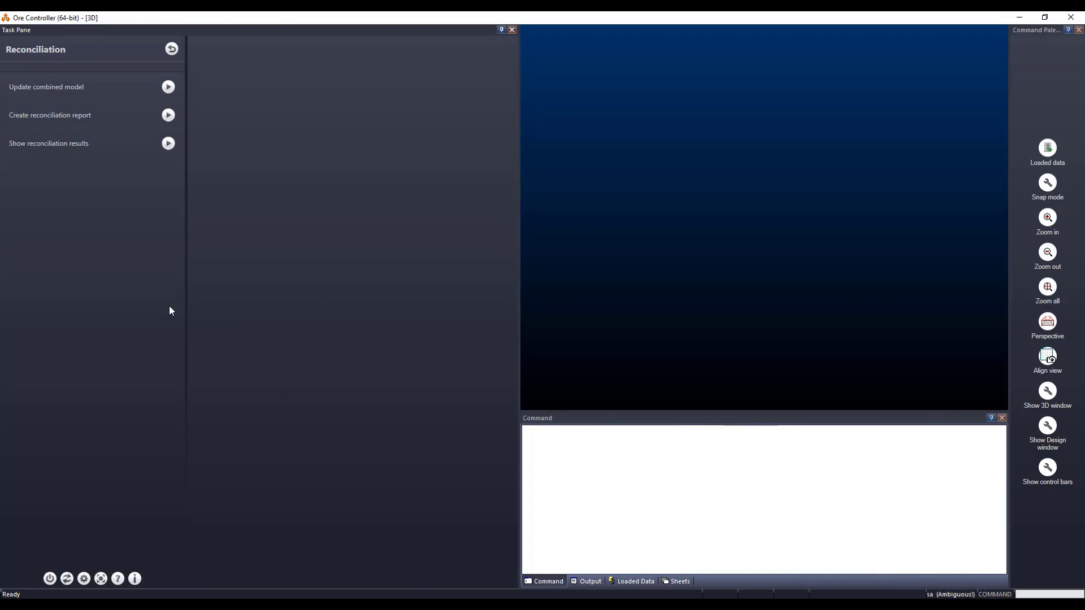
left_click(180, 88)
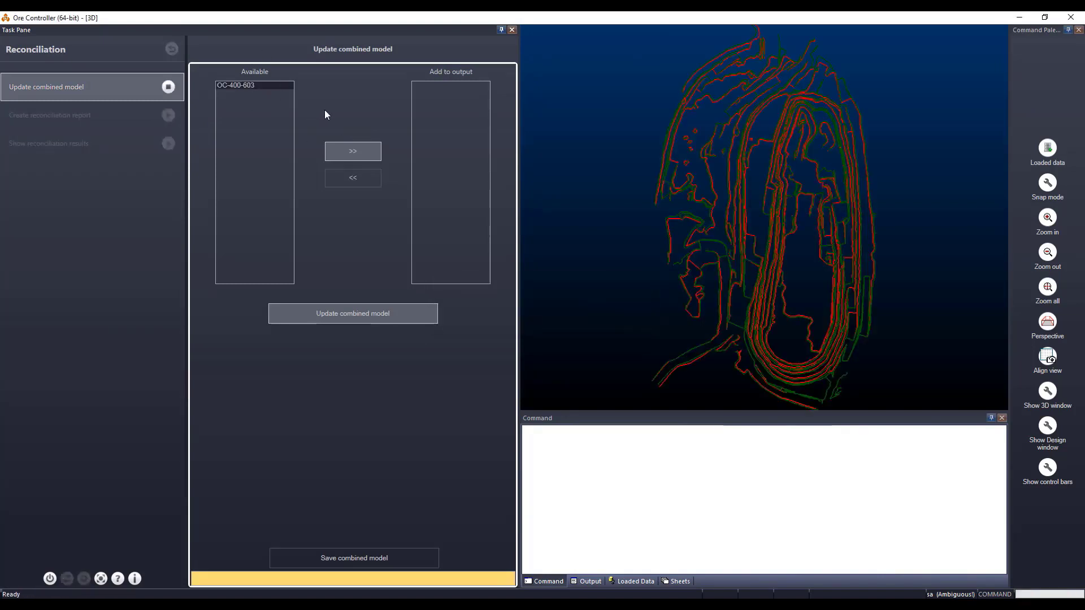
left_click(252, 86)
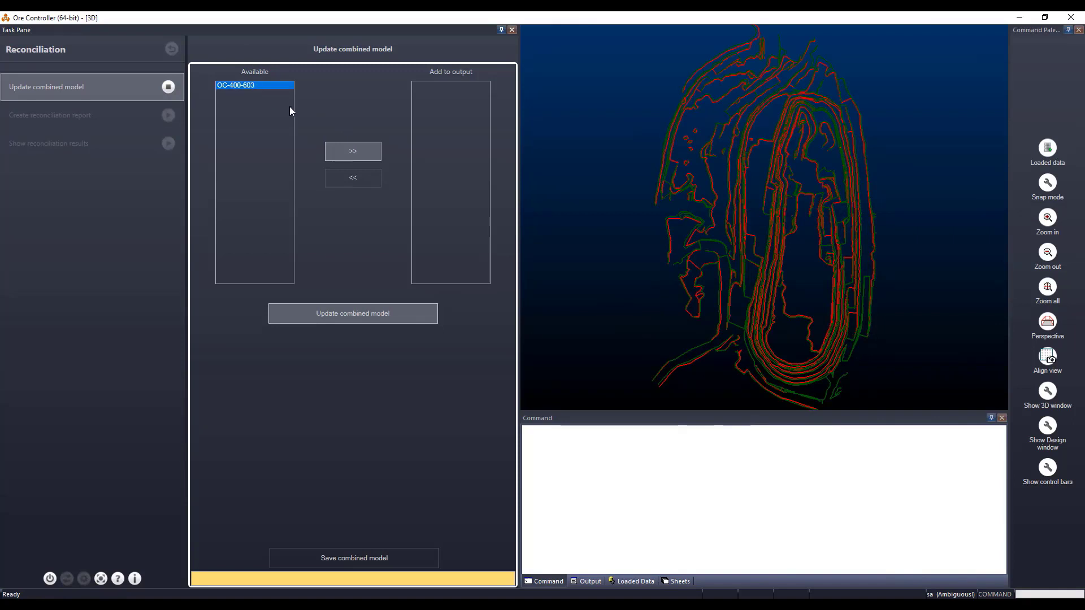
left_click(362, 152)
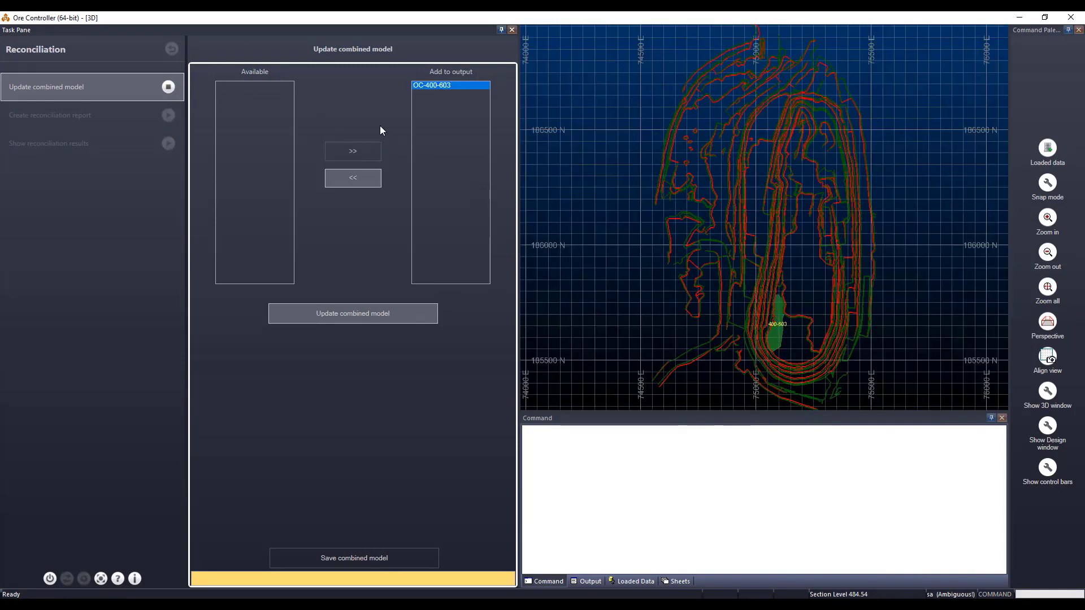
left_click(364, 311)
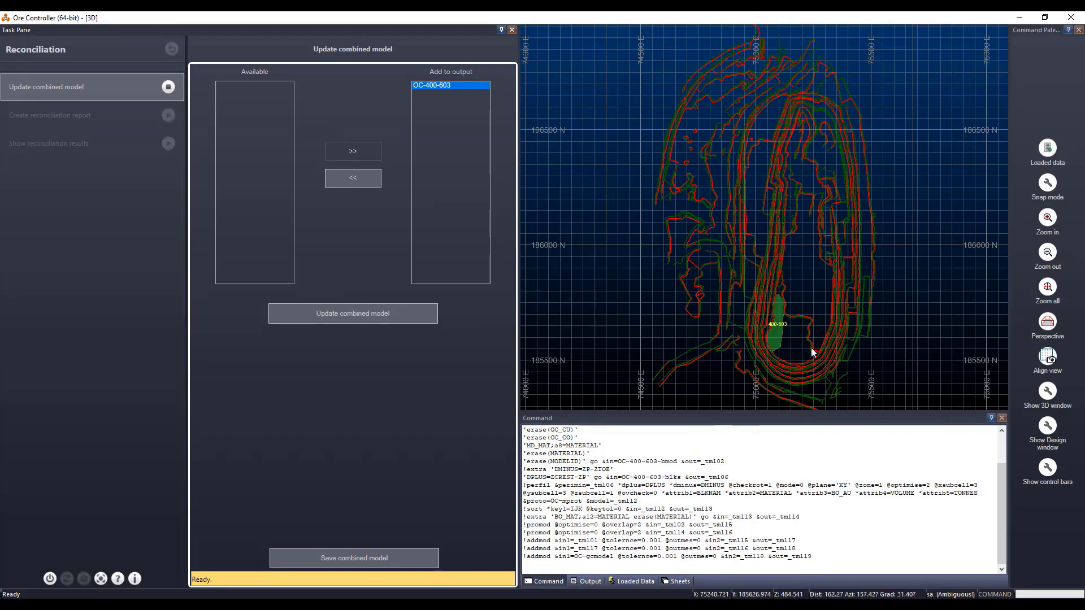
left_click(380, 573)
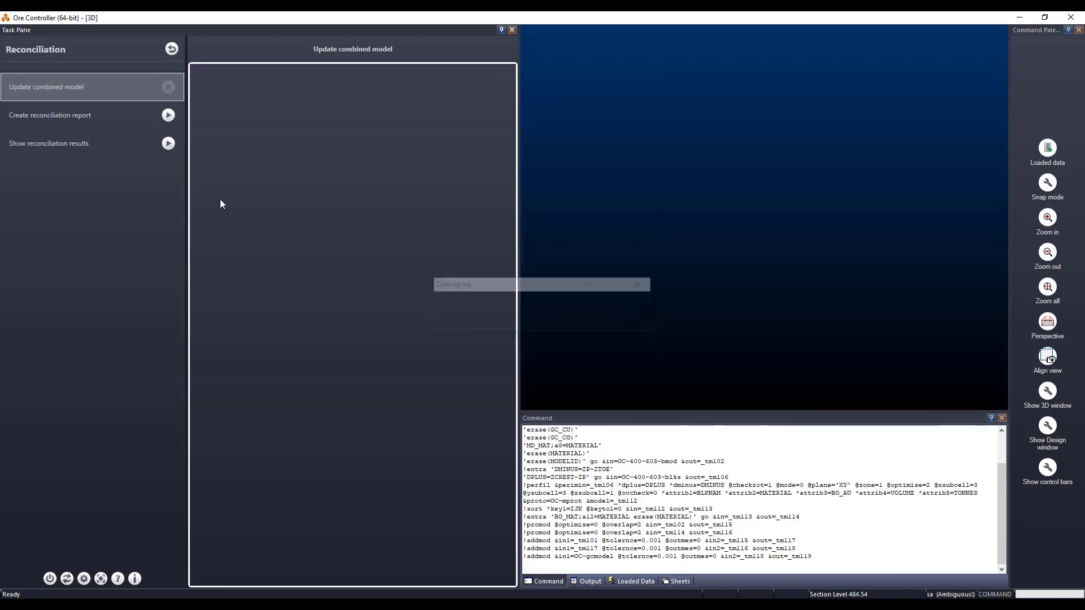
Step: Process a reconciliation report from the March 2020 upper surface to the April 2020 lower surface and save the results
left_click(168, 116)
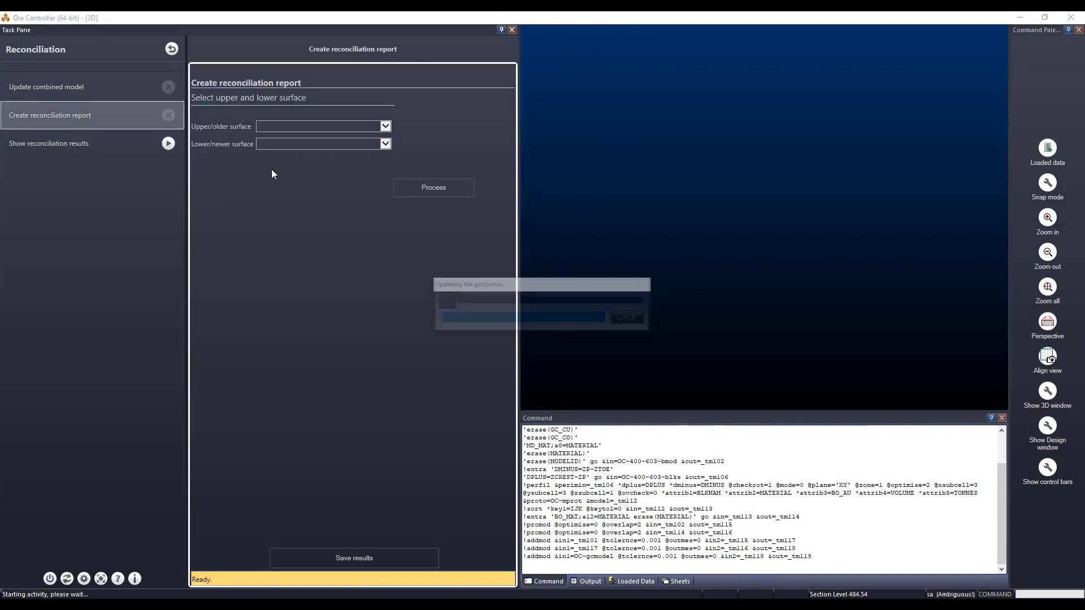
left_click(293, 129)
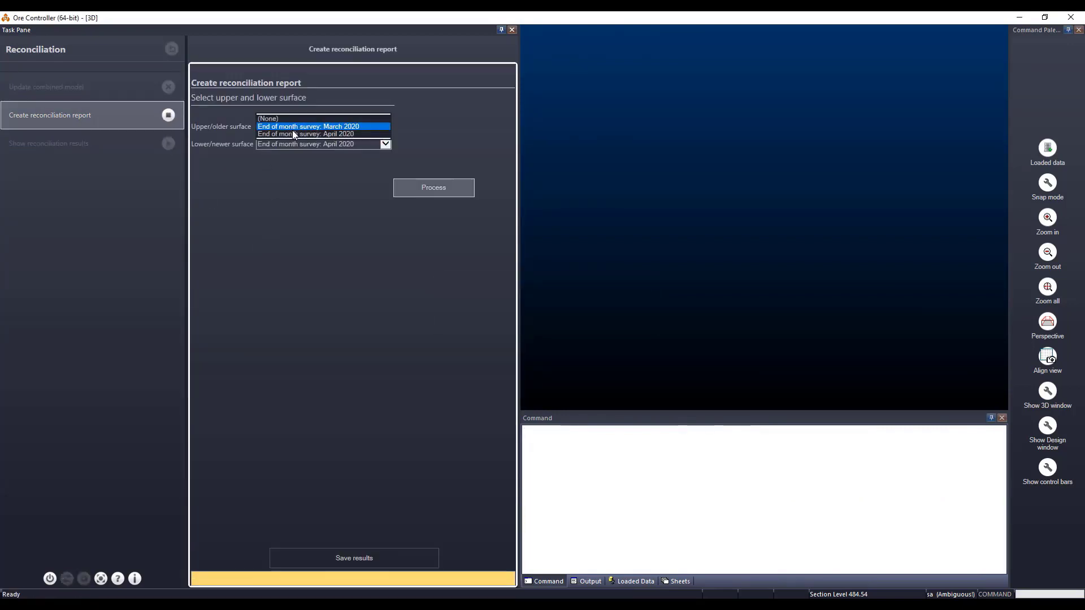
left_click(297, 127)
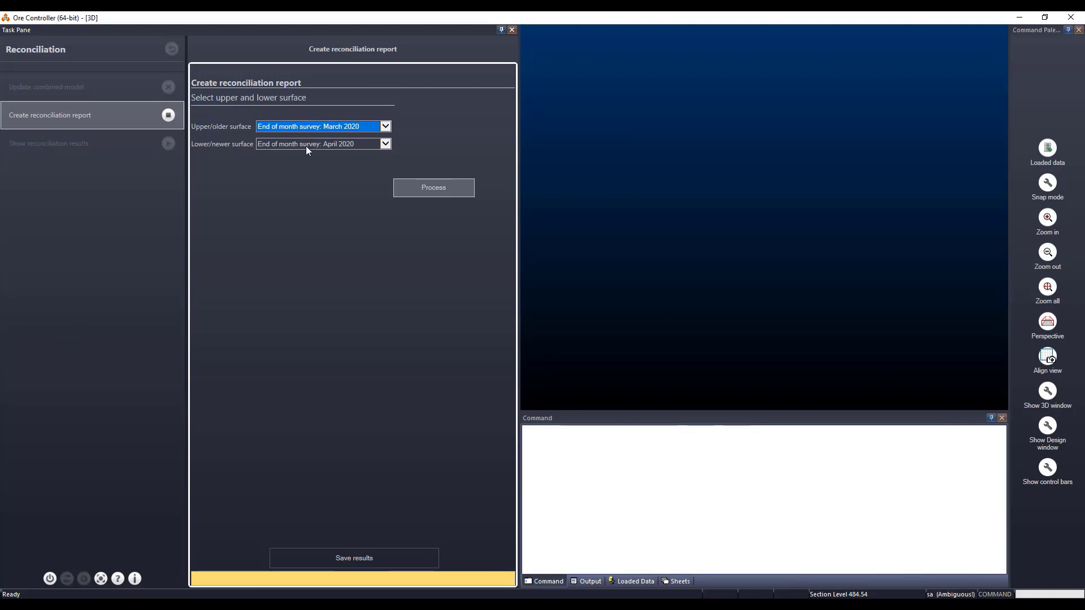
left_click(306, 146)
left_click(301, 147)
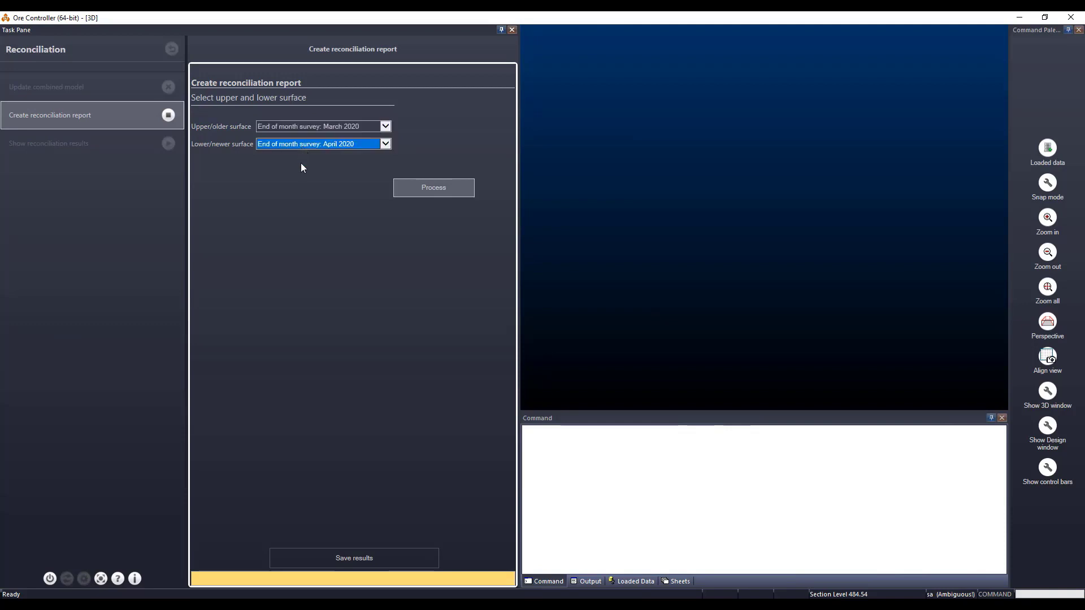
left_click(426, 192)
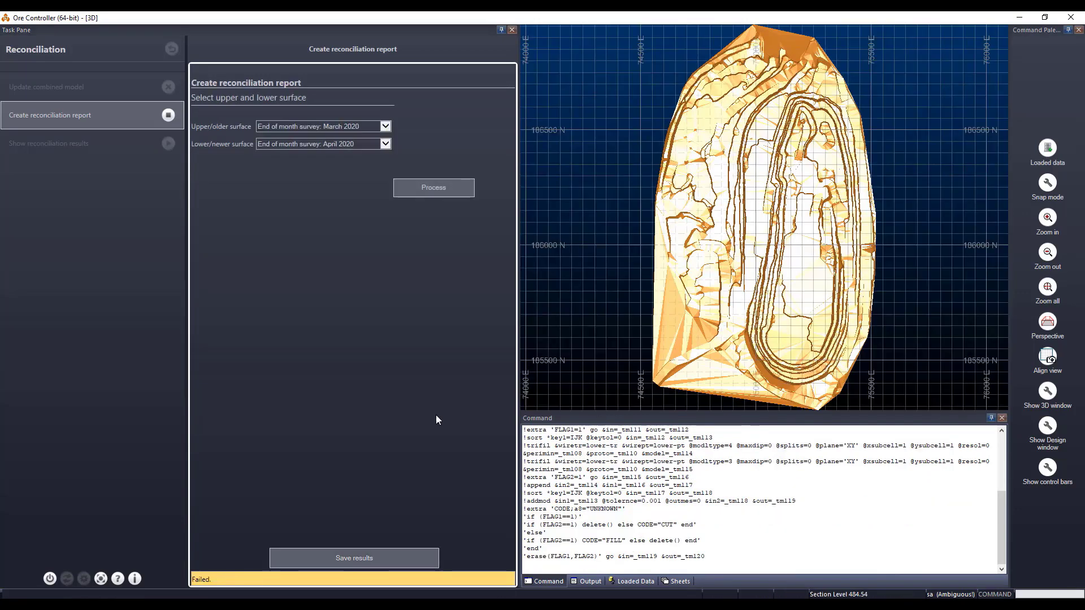
left_click(353, 558)
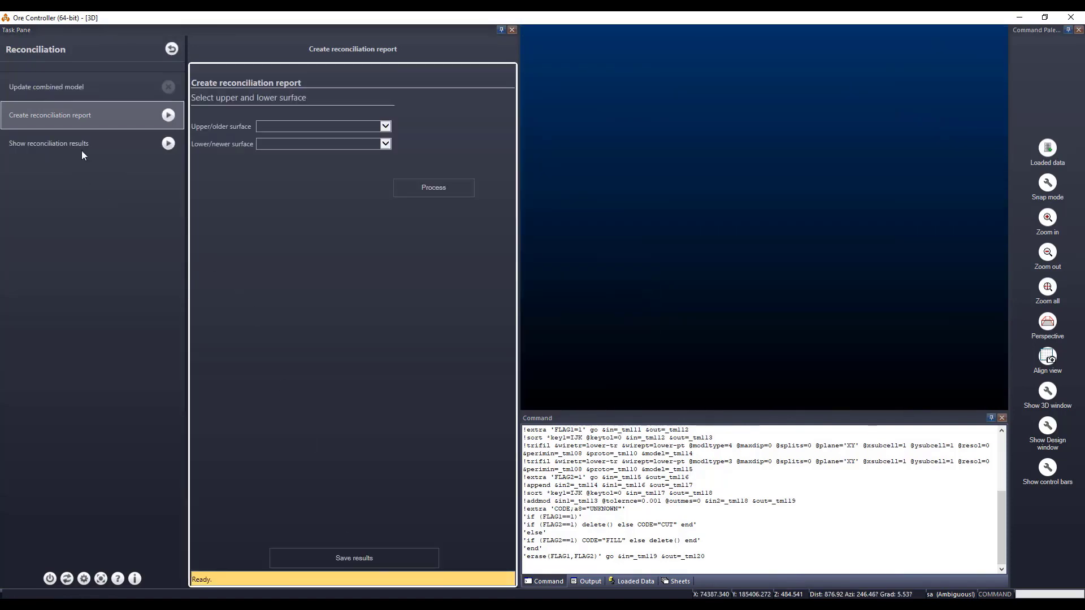
Step: Show the reconciliation results in Excel and enable the workbook's disabled macro content
left_click(152, 141)
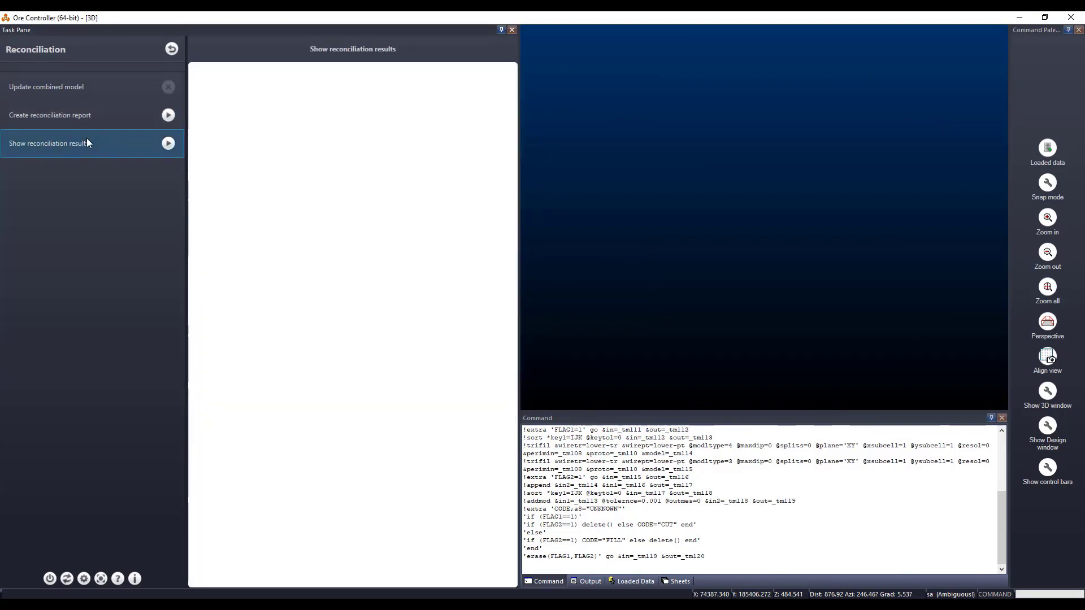
left_click(169, 144)
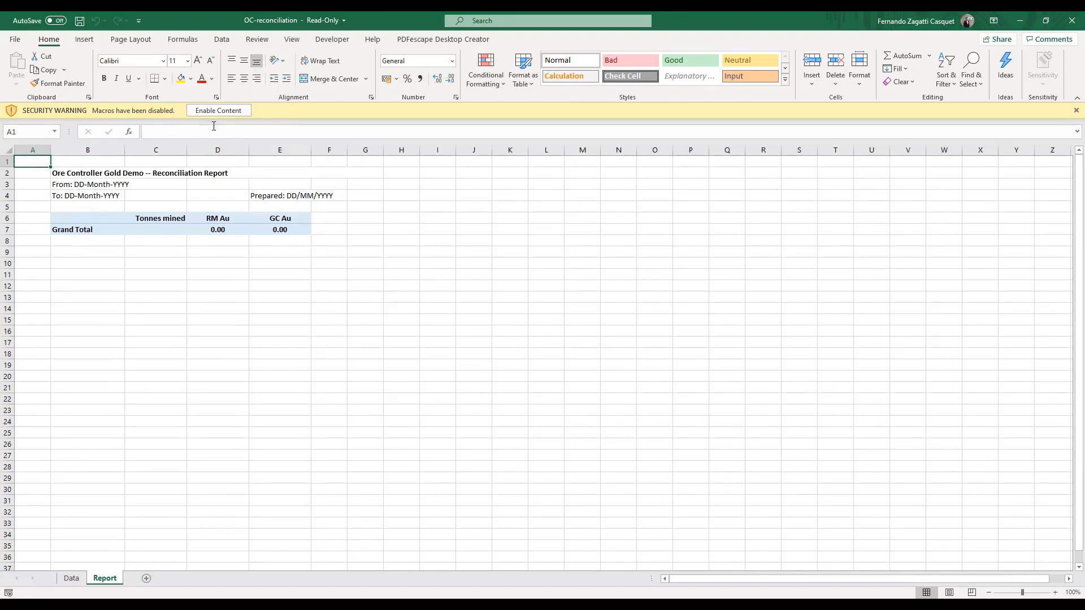
left_click(85, 186)
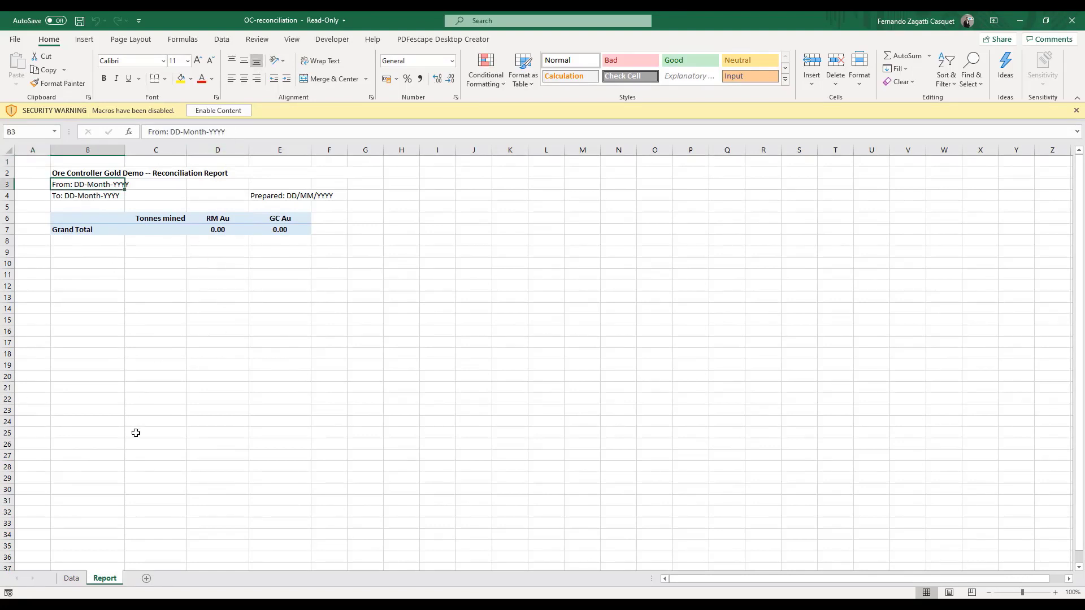
left_click(88, 197)
left_click(250, 108)
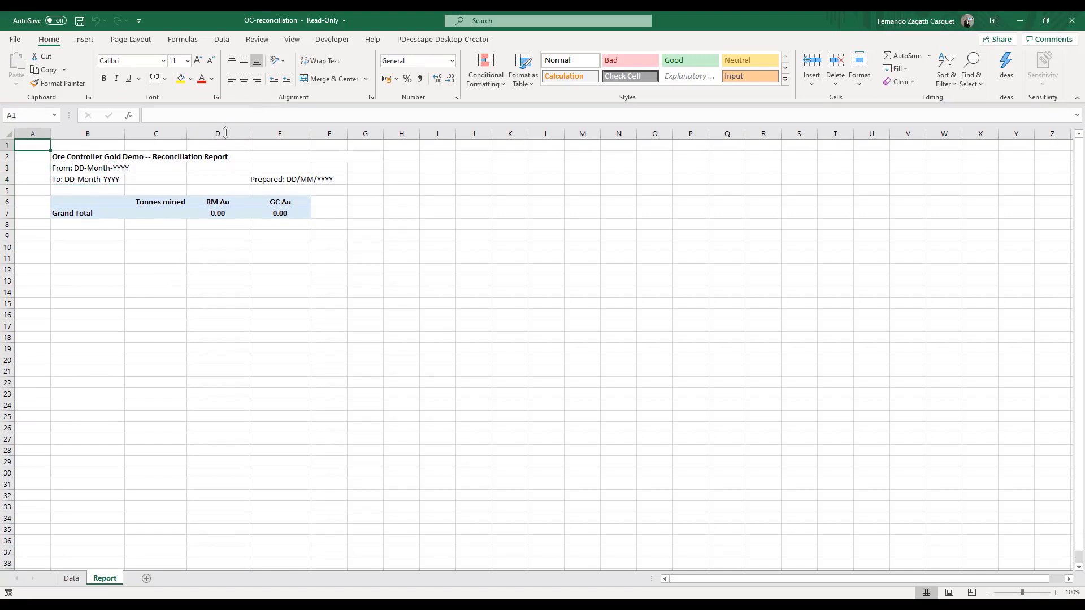
Step: Examine the reconciliation report's title, From, To and Prepared dates, and its Tonnes mined, RM Au, GC Au and Grand Total cells
left_click(94, 156)
left_click(89, 167)
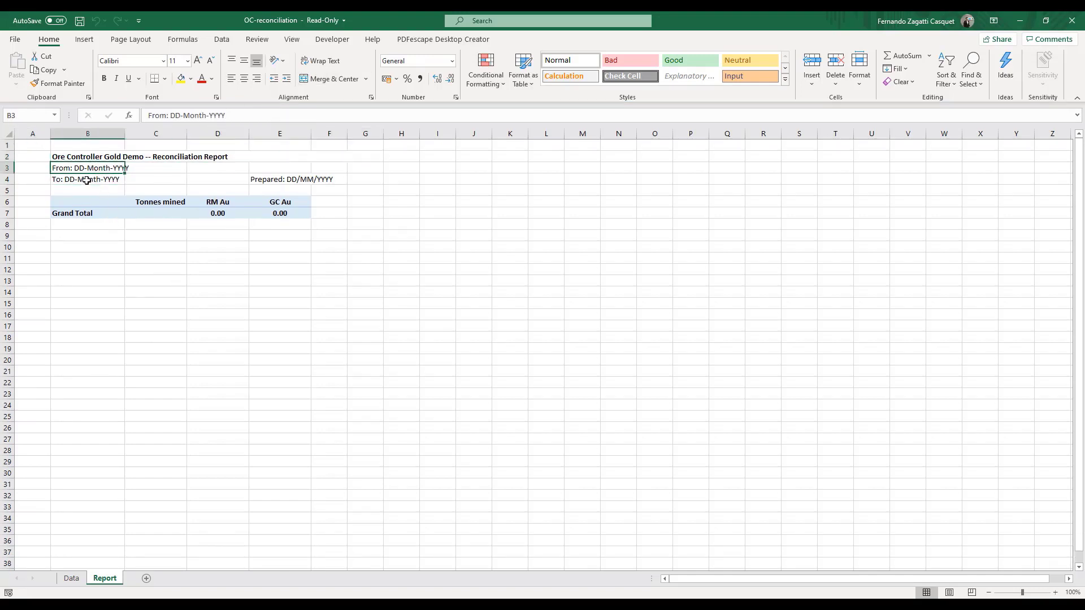
left_click(86, 180)
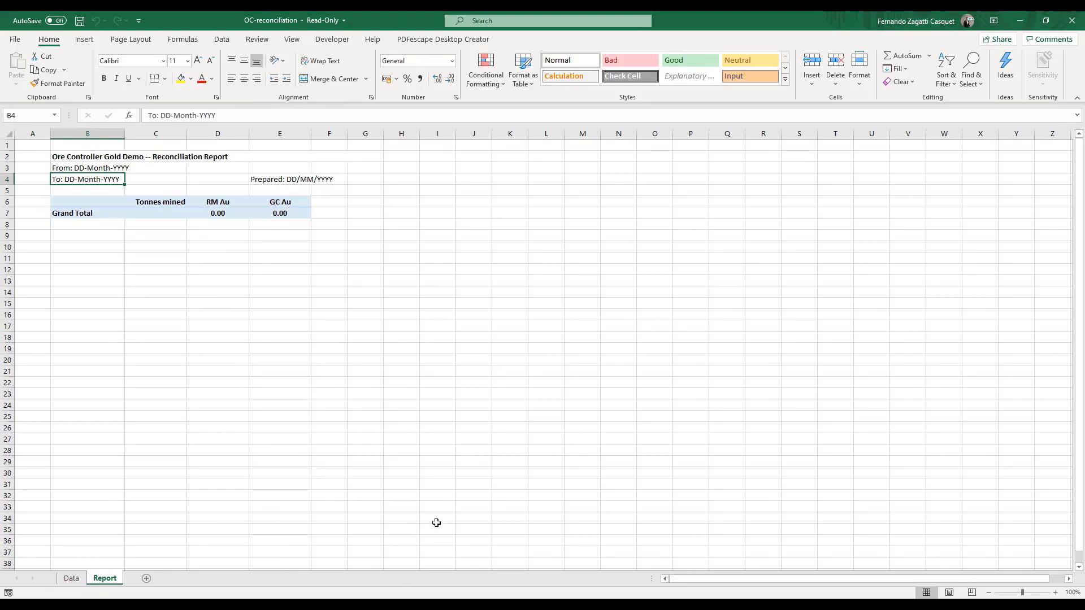
left_click(89, 163)
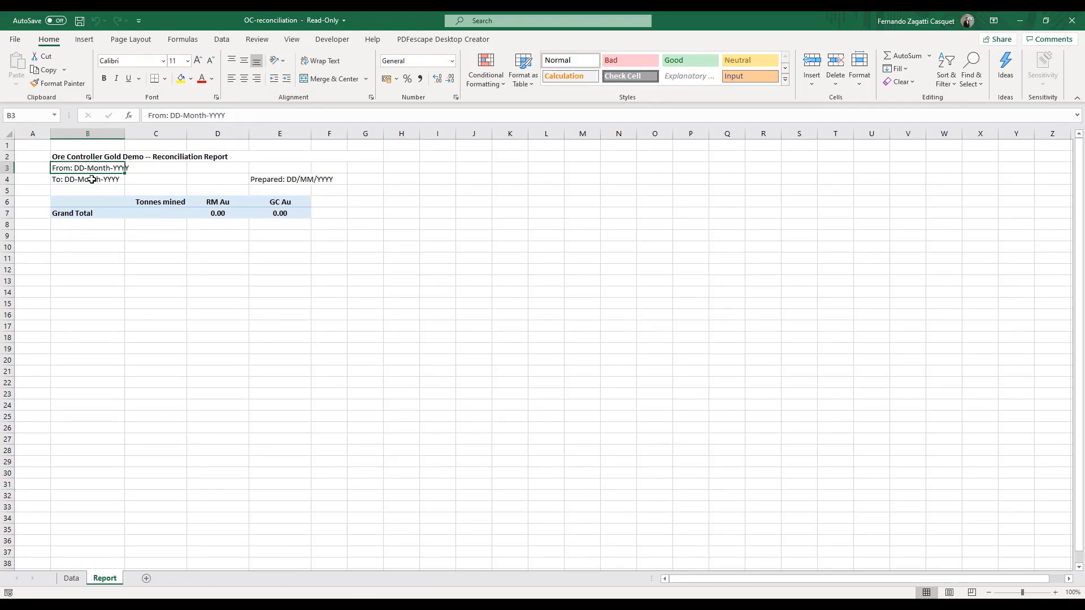
left_click(92, 179)
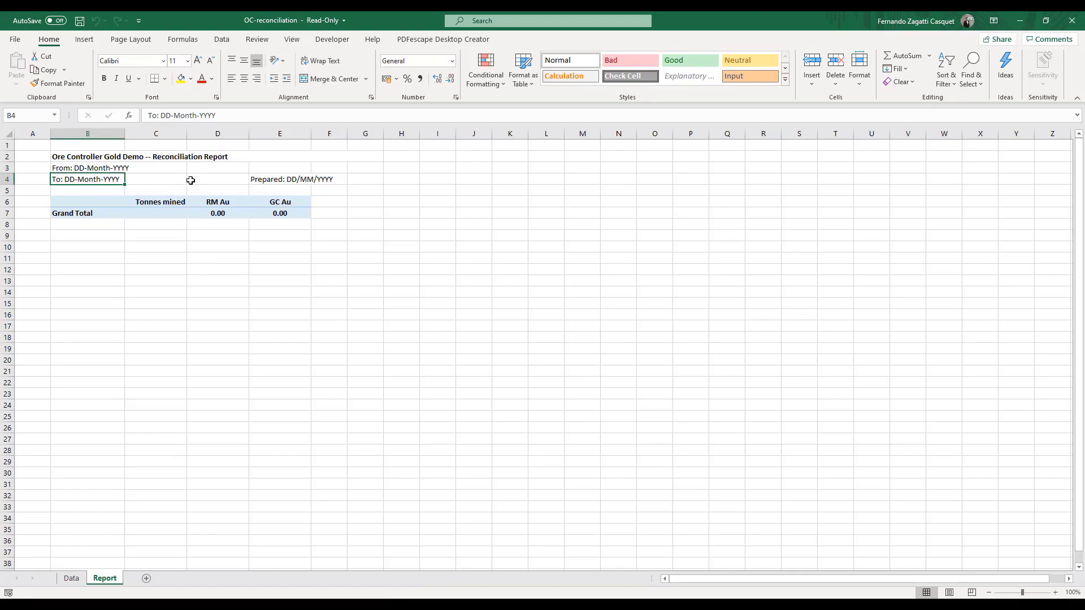
left_click(83, 170)
left_click(85, 180)
left_click(127, 202)
left_click(220, 203)
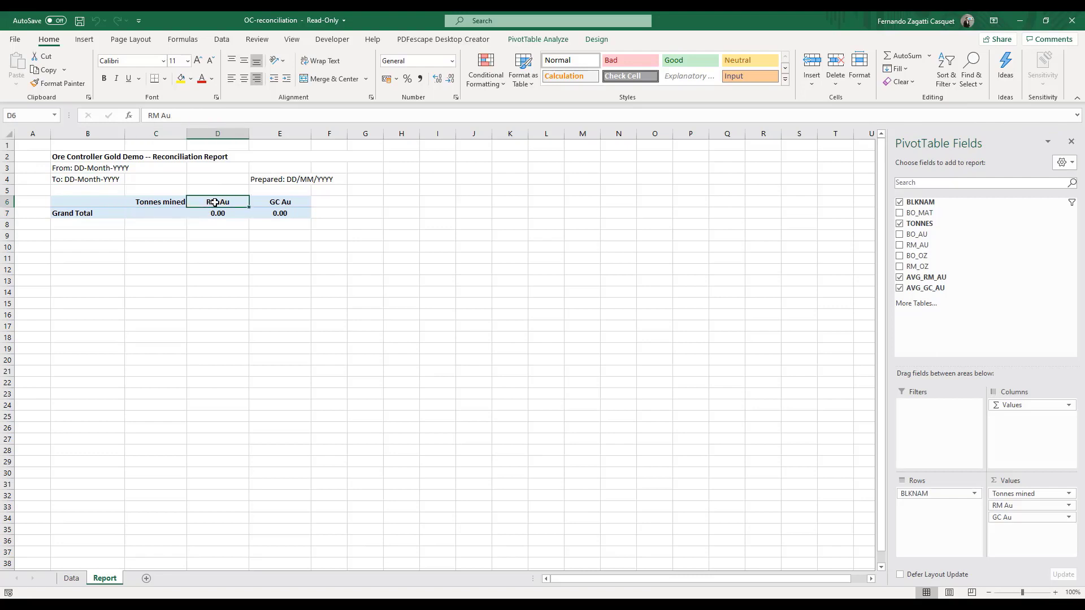
left_click(280, 197)
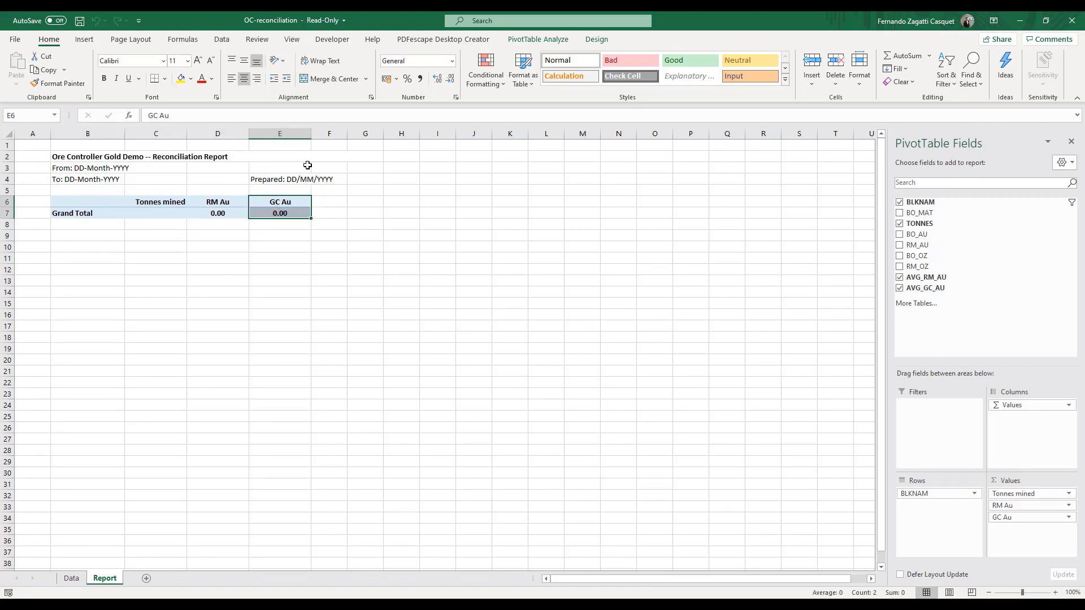
left_click(265, 179)
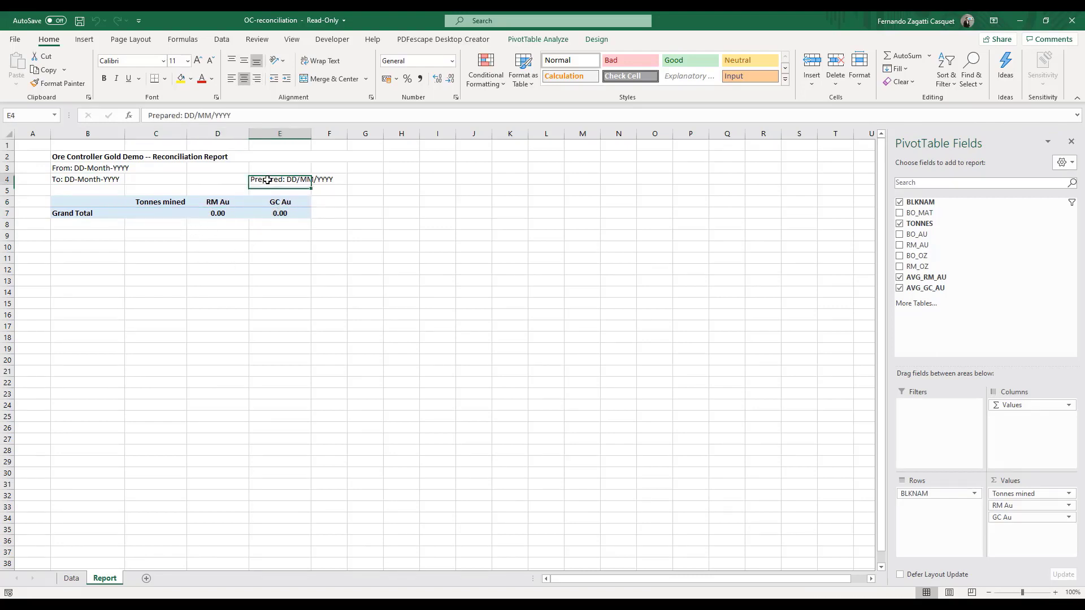
left_click(106, 217)
left_click(163, 217)
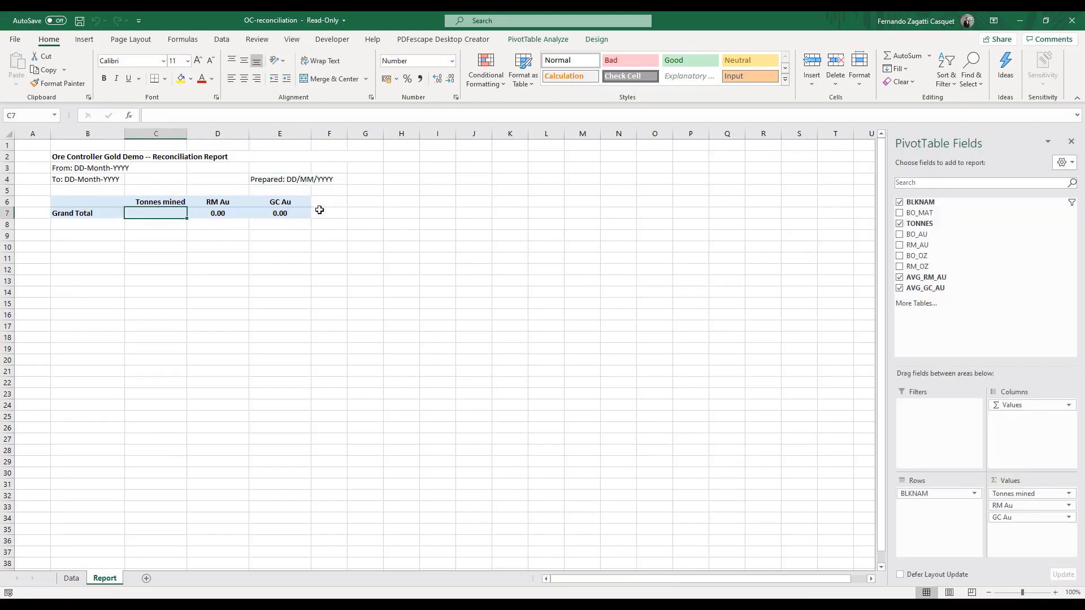